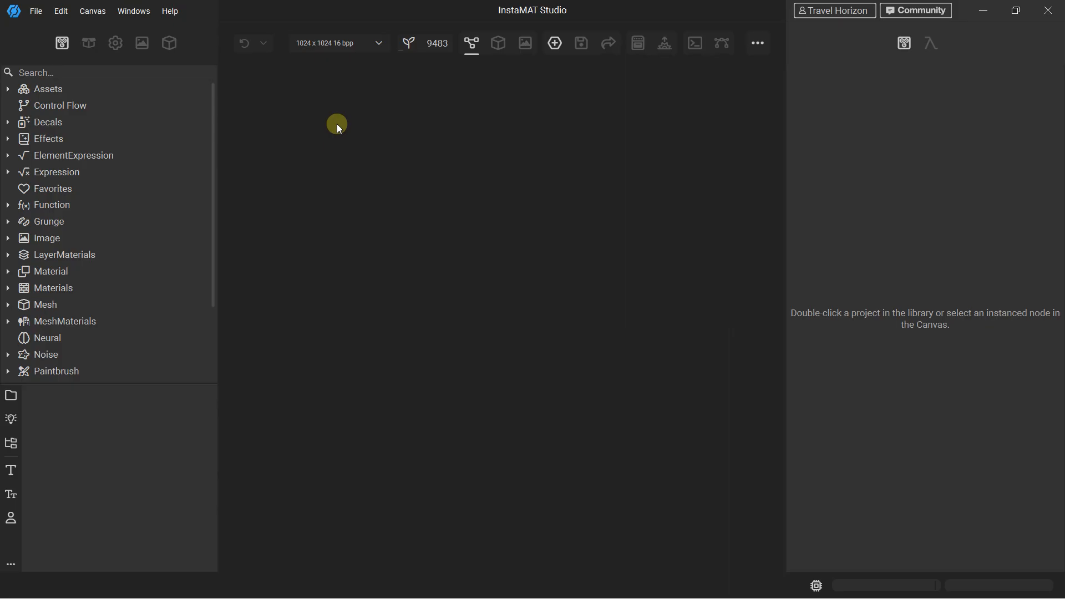
Start a new project to bring up the choice of project types
left_click(35, 12)
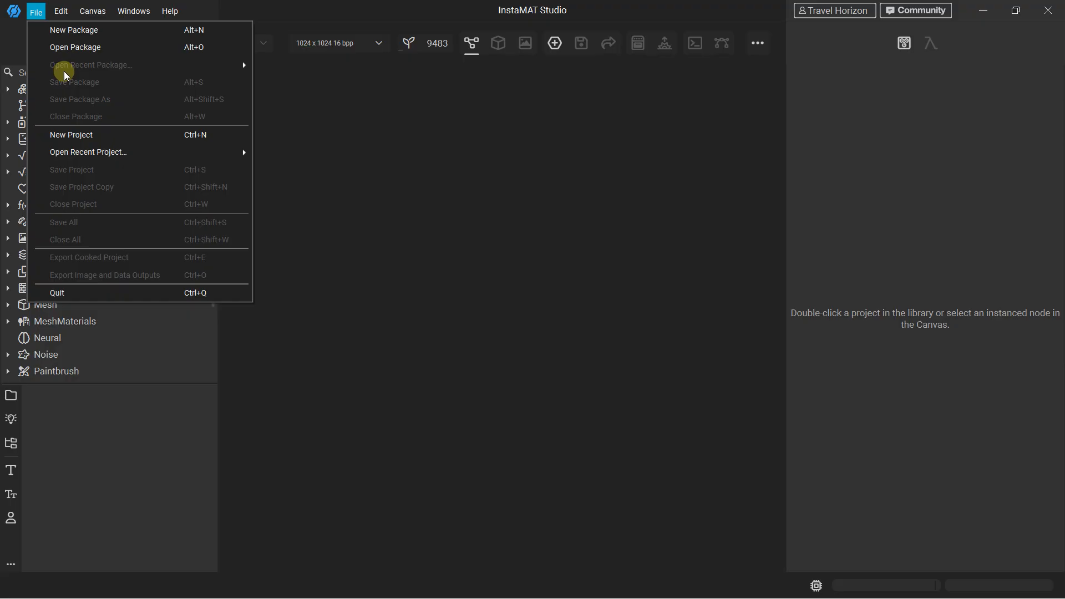
left_click(71, 136)
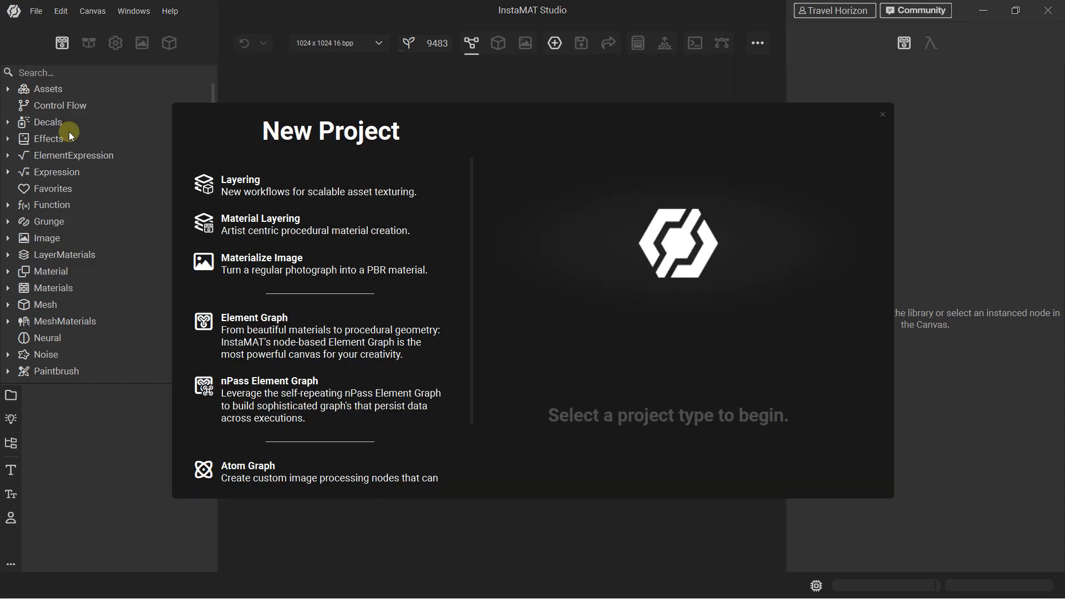
Review the descriptions of the available project types, including Layering, Material Layering, Materialize Image and Element Graph
left_click(239, 195)
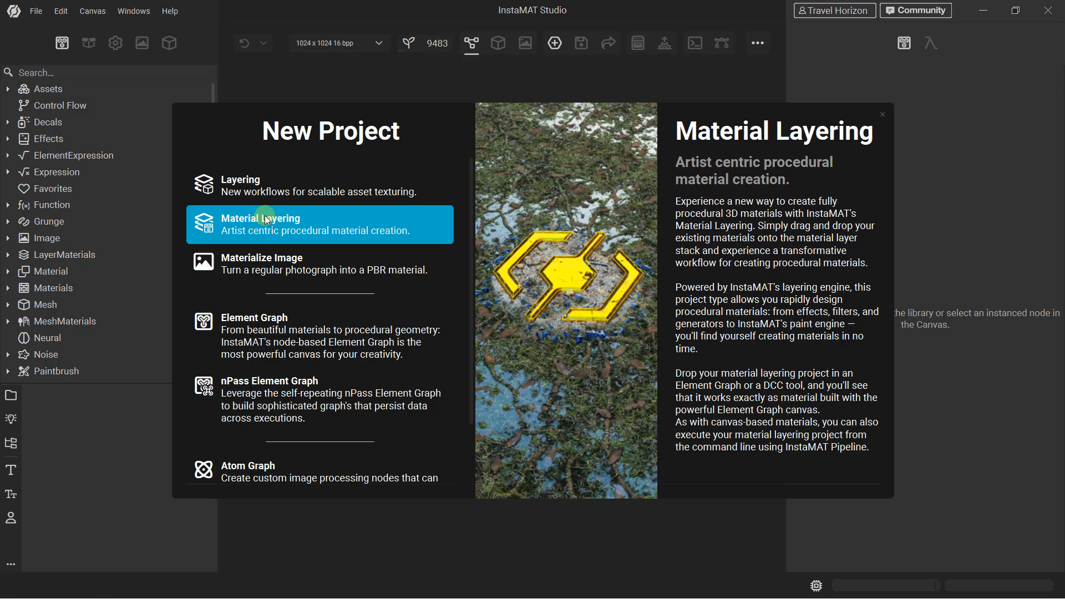
left_click(261, 188)
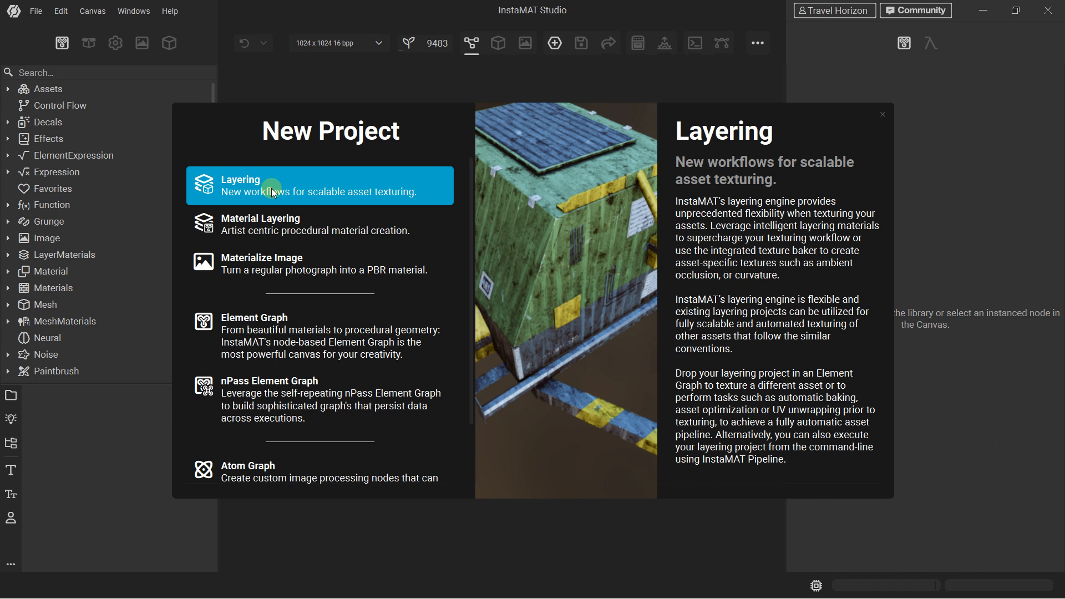
left_click(274, 218)
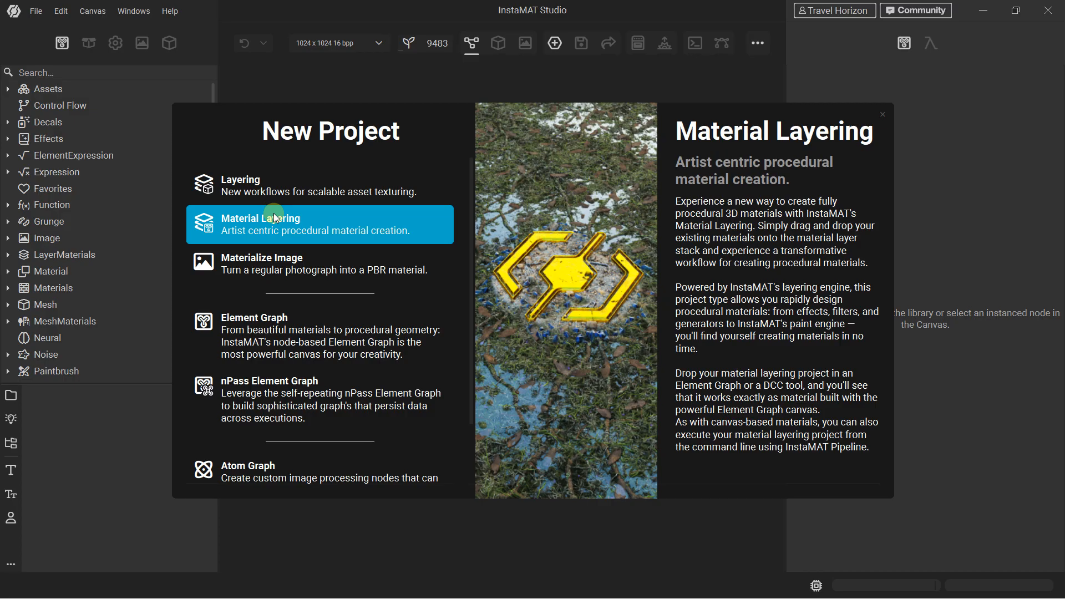
left_click(267, 262)
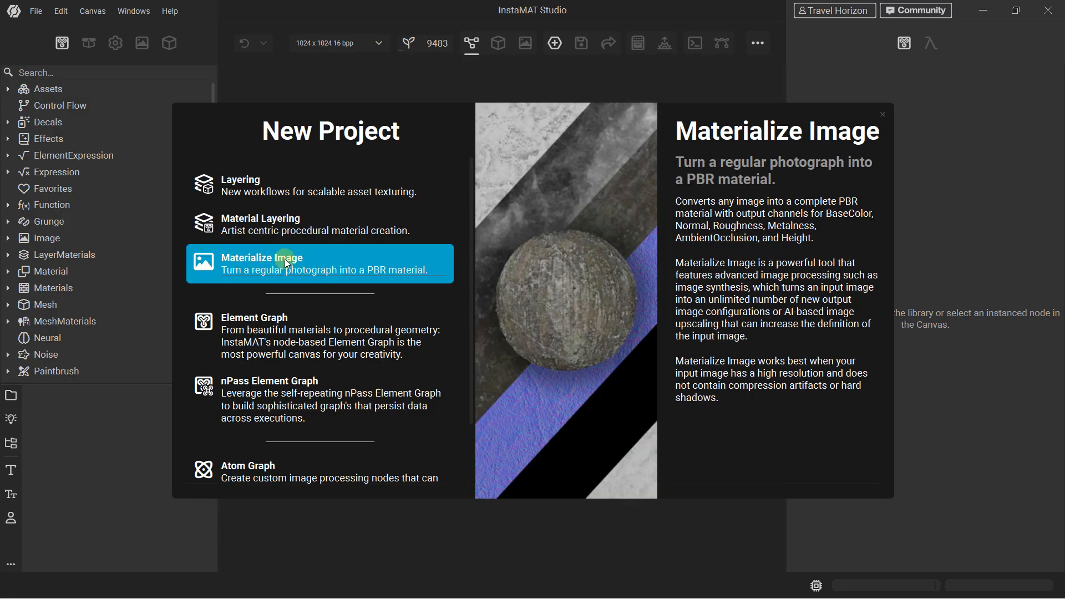
left_click(316, 237)
left_click(315, 255)
left_click(278, 178)
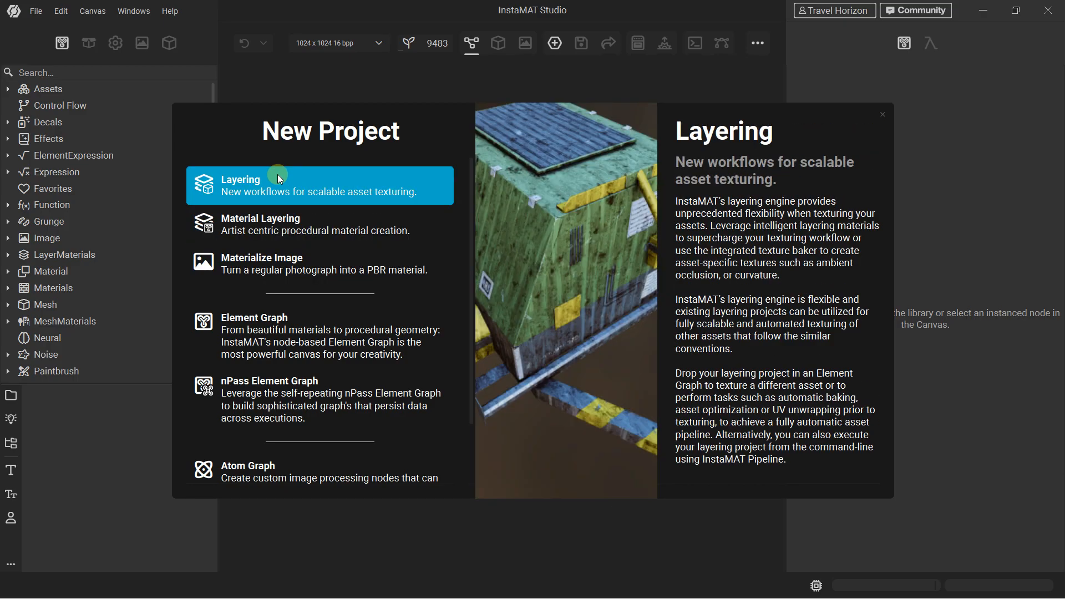
left_click(292, 221)
left_click(303, 193)
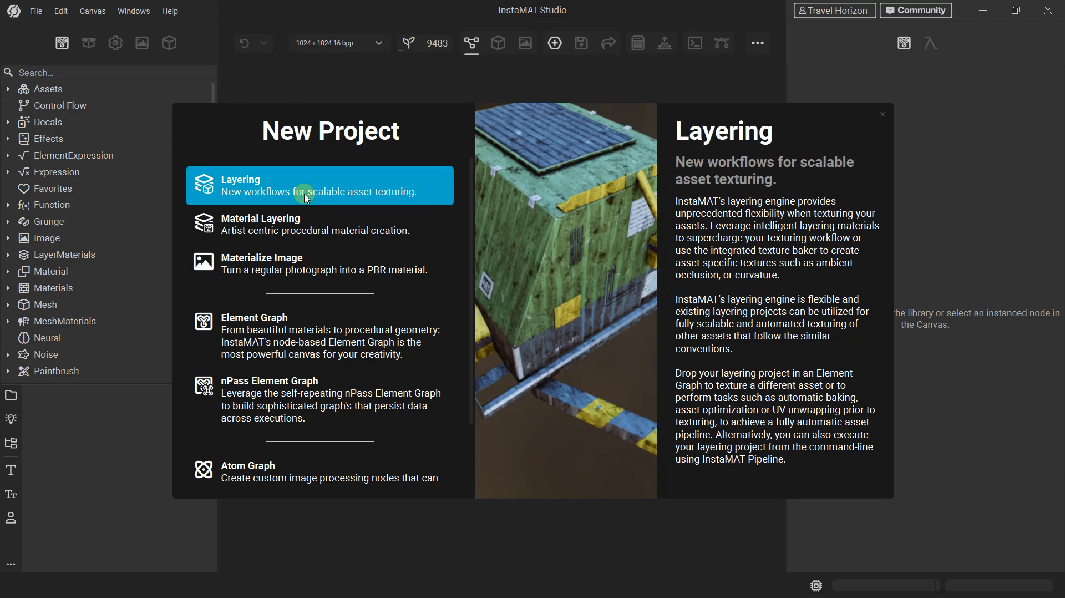
left_click(301, 215)
left_click(285, 268)
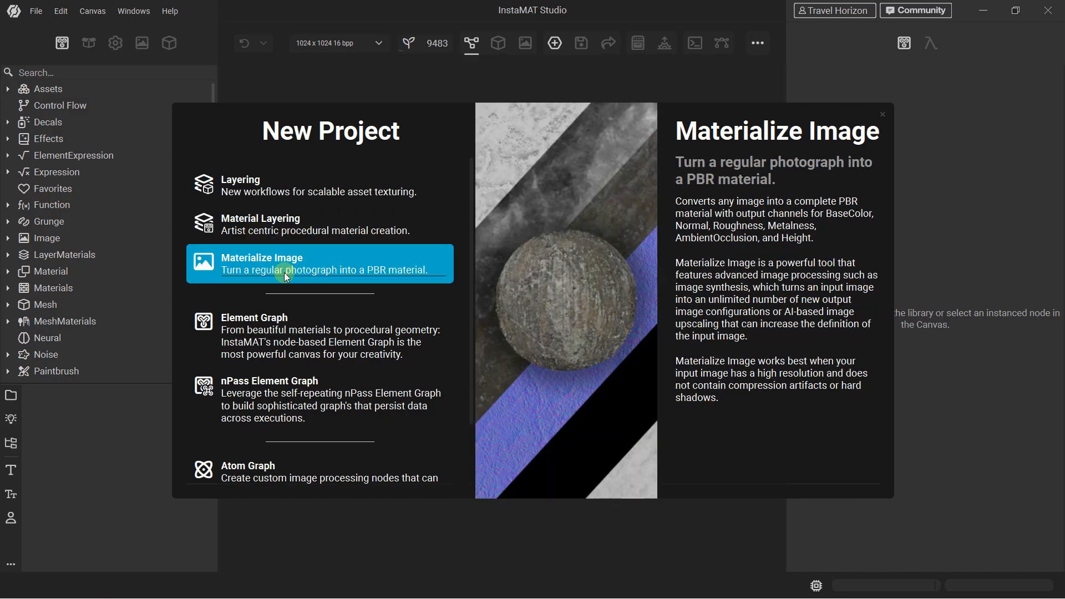
left_click(290, 331)
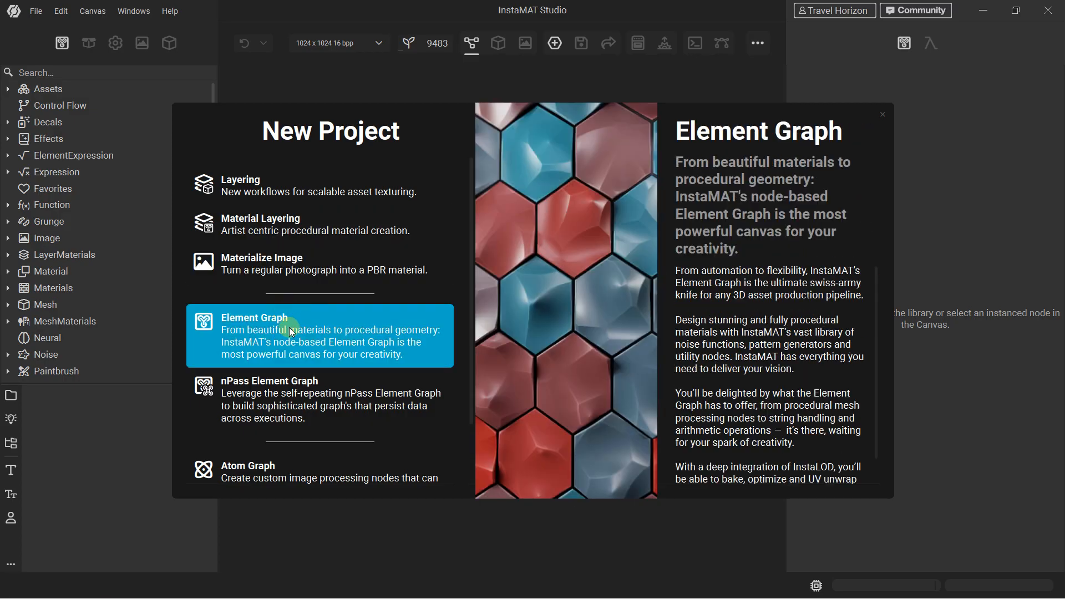
left_click(273, 468)
left_click(305, 355)
Create a Material Layering project without a template
left_click(285, 231)
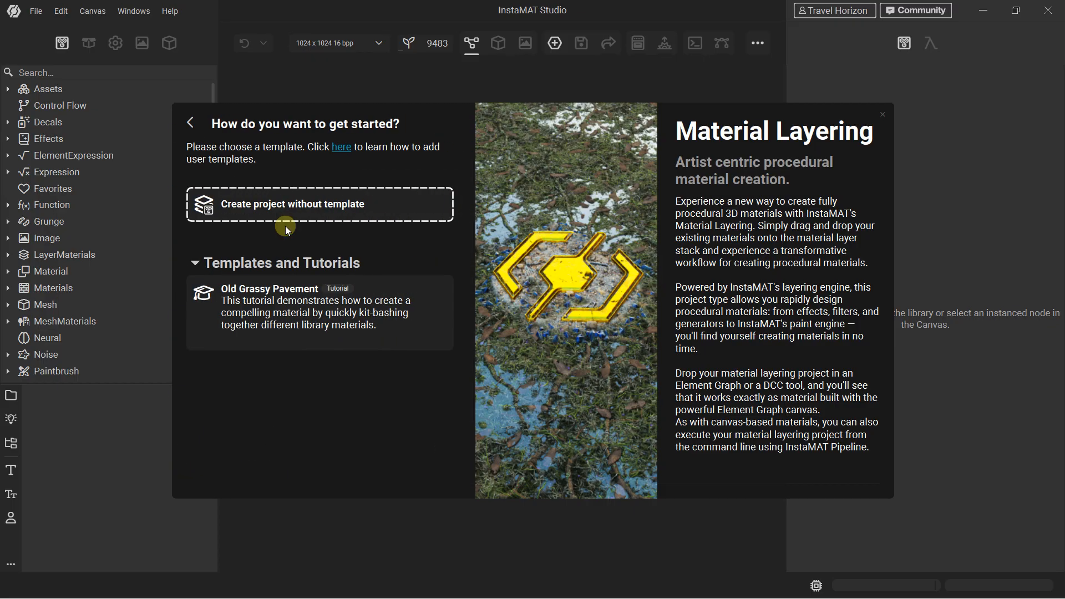
left_click(285, 211)
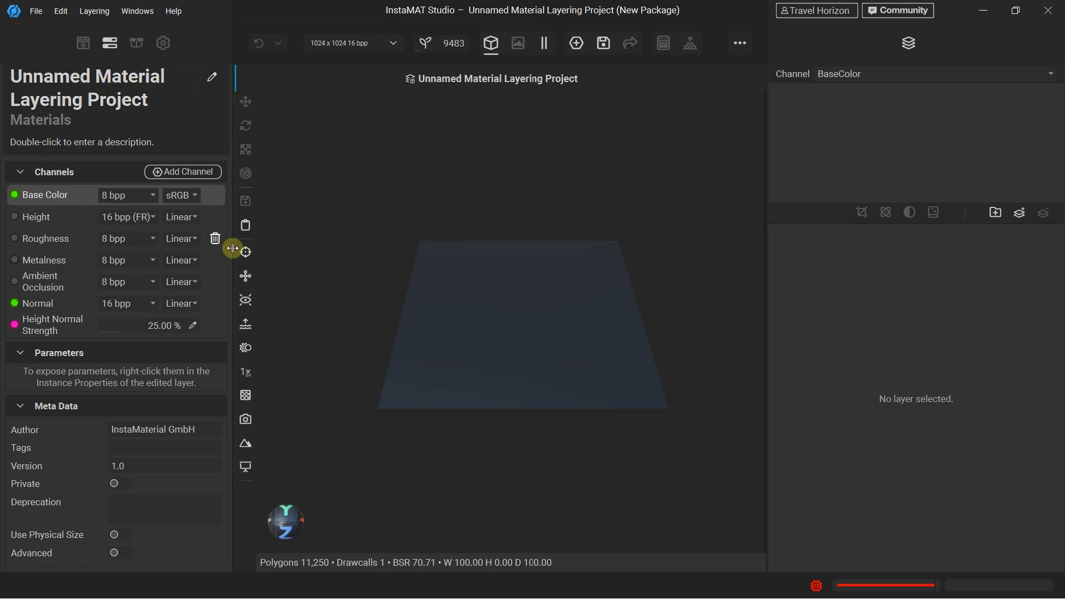
mouse_move(295, 498)
left_mouse_down()
mouse_move(286, 515)
mouse_move(302, 489)
mouse_move(280, 507)
mouse_move(297, 510)
left_mouse_up()
scroll(523, 323, "up", 3)
scroll(523, 324, "down", 2)
scroll(523, 323, "up", 2)
scroll(524, 324, "down", 4)
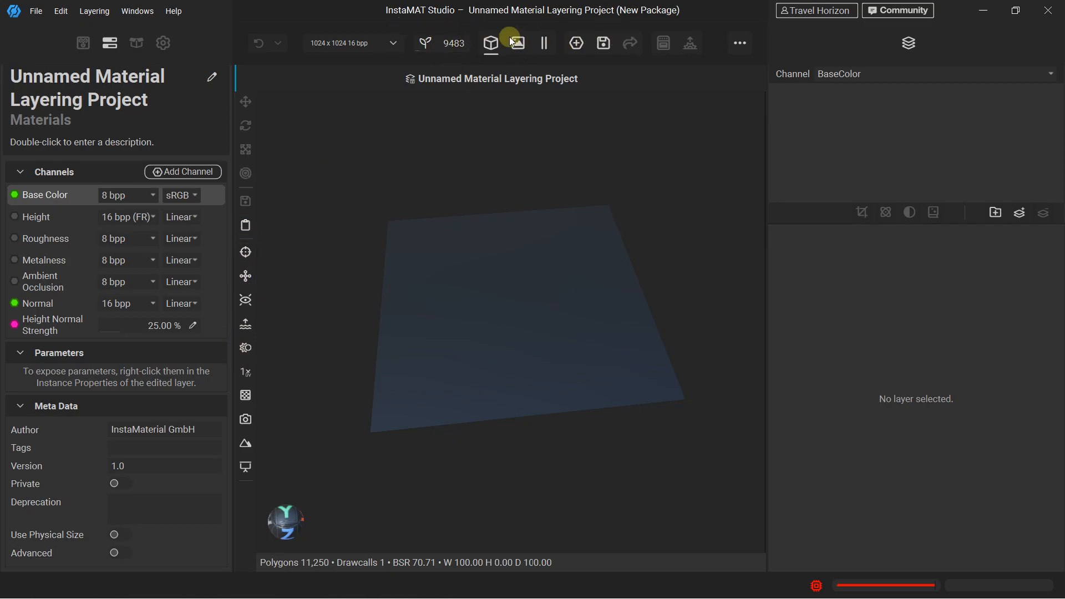
Examine the asset library, the project's channels and metadata, the package contents, and the camera, environment and render settings
left_click(84, 45)
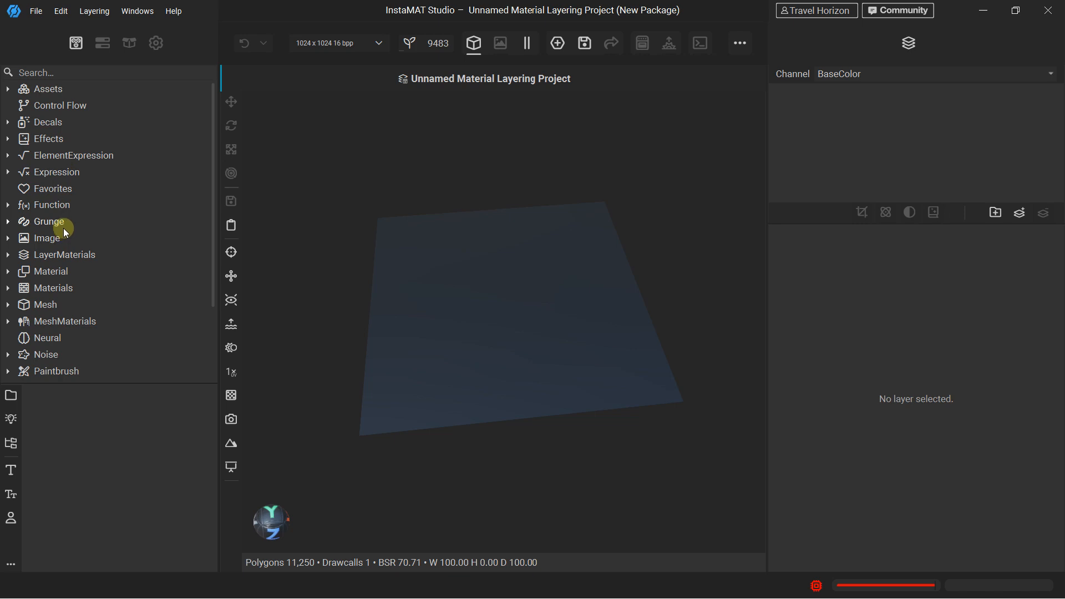
left_click(96, 47)
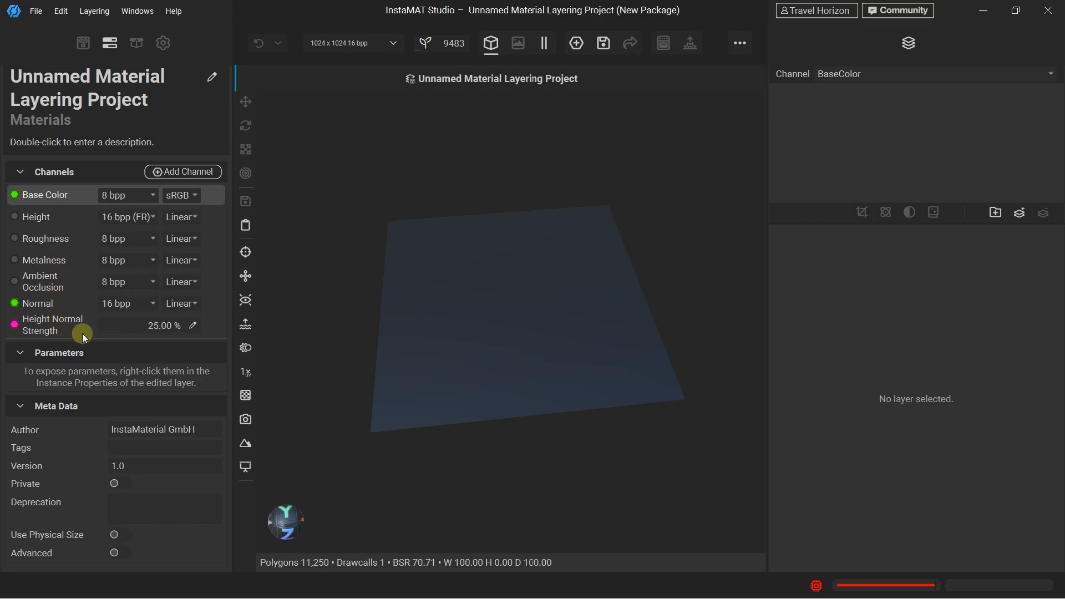
left_click(131, 44)
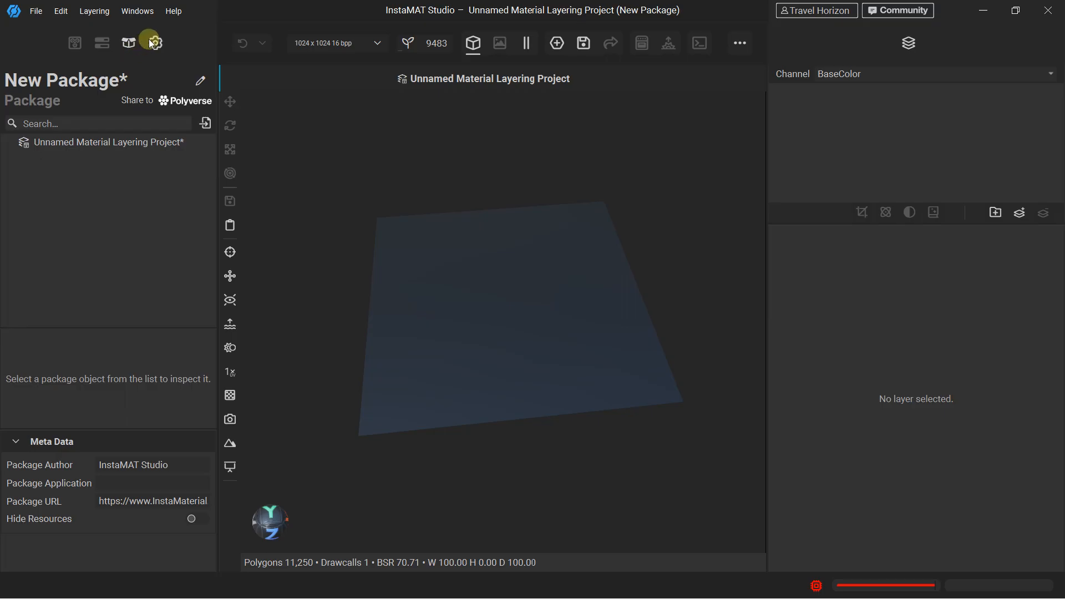
left_click(151, 42)
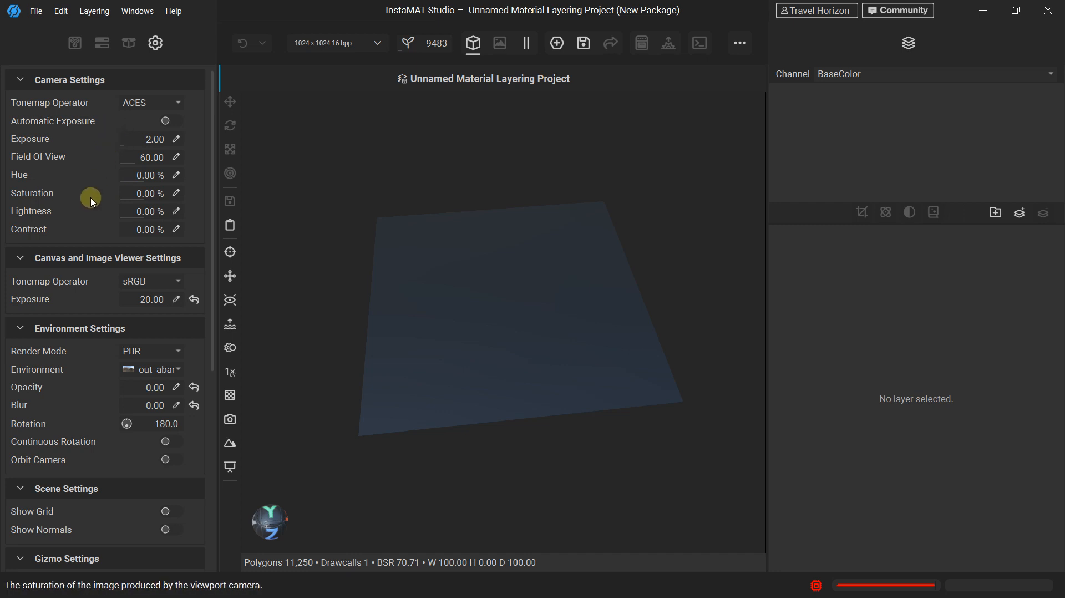
scroll(91, 203, "down", 2)
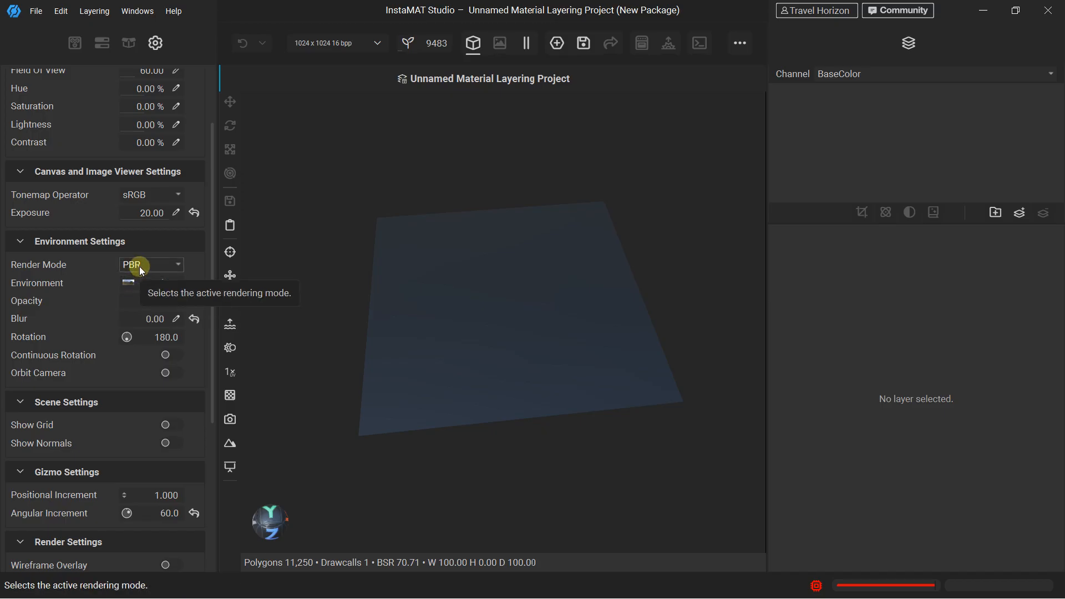
scroll(119, 270, "down", 6)
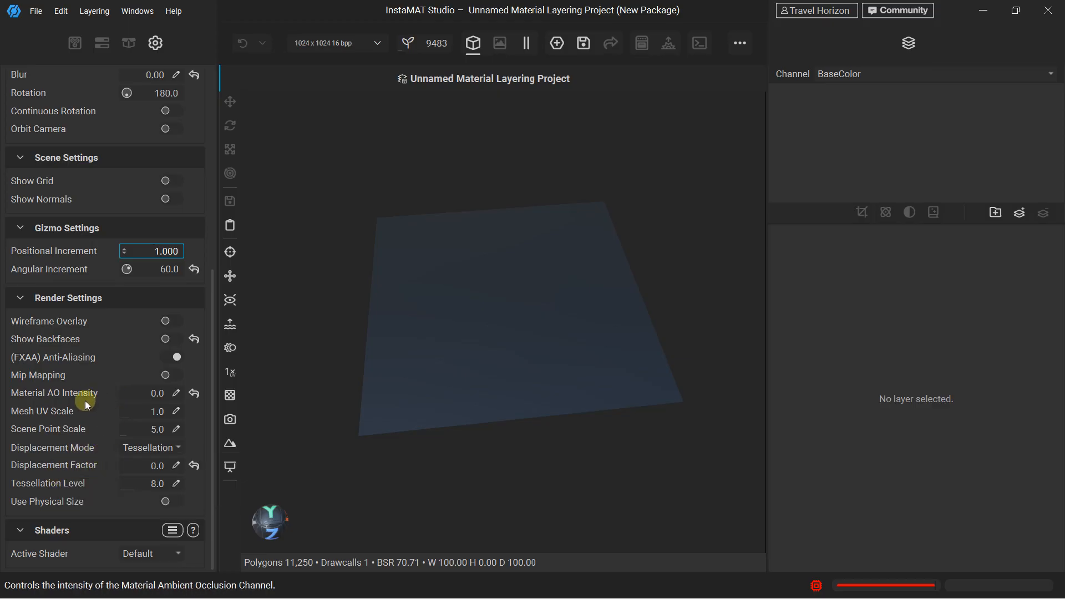
scroll(91, 285, "up", 6)
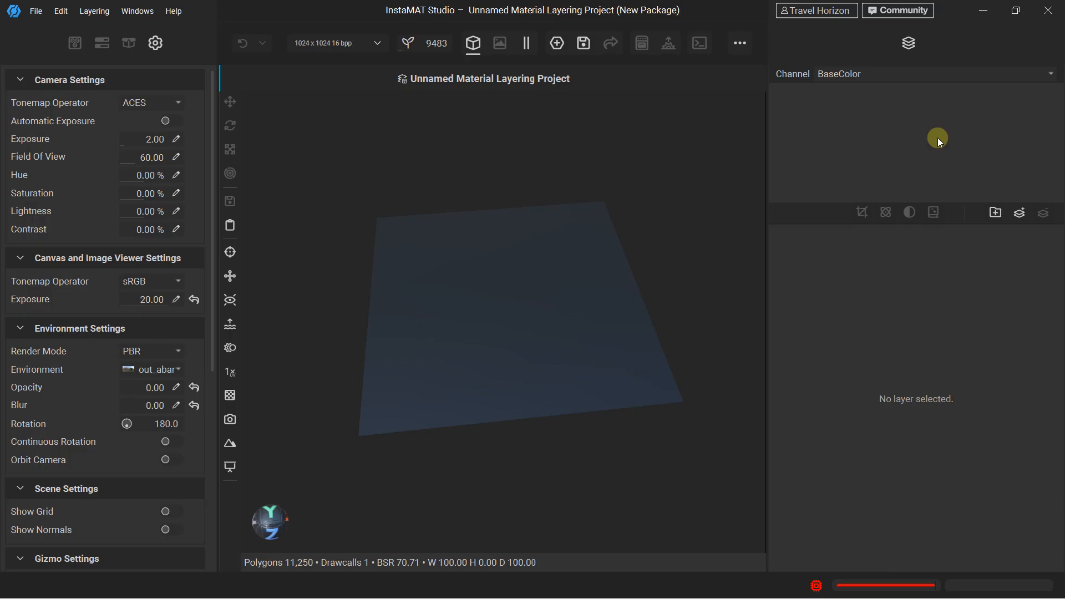
scroll(407, 221, "up", 1)
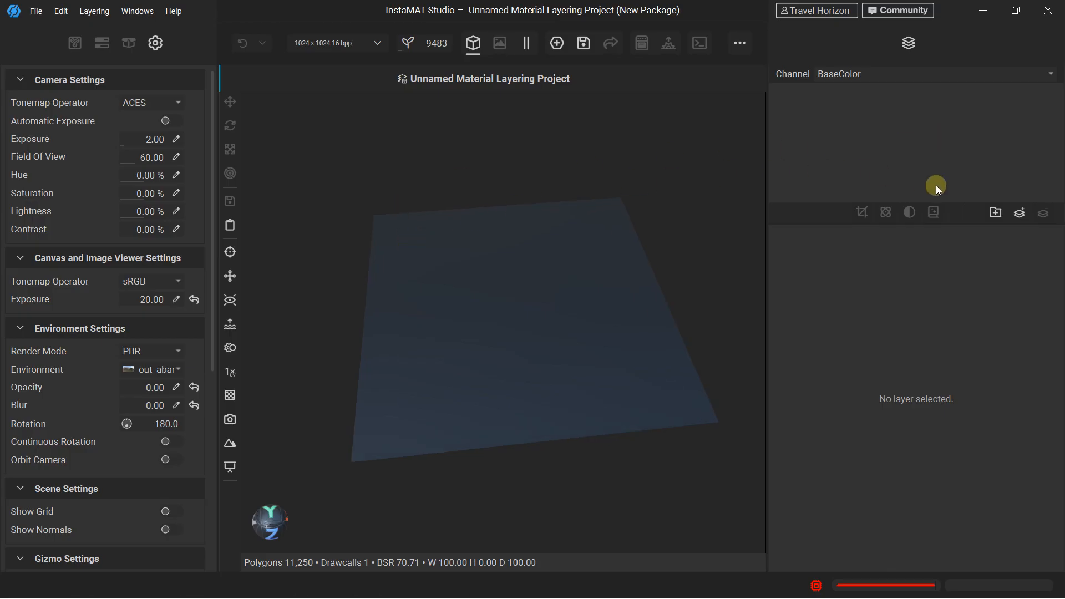
Add an Element Layer that uses the Brickwall Clean Mortar material from the library's Materials/Bricks/Imperfect category
left_click(1019, 212)
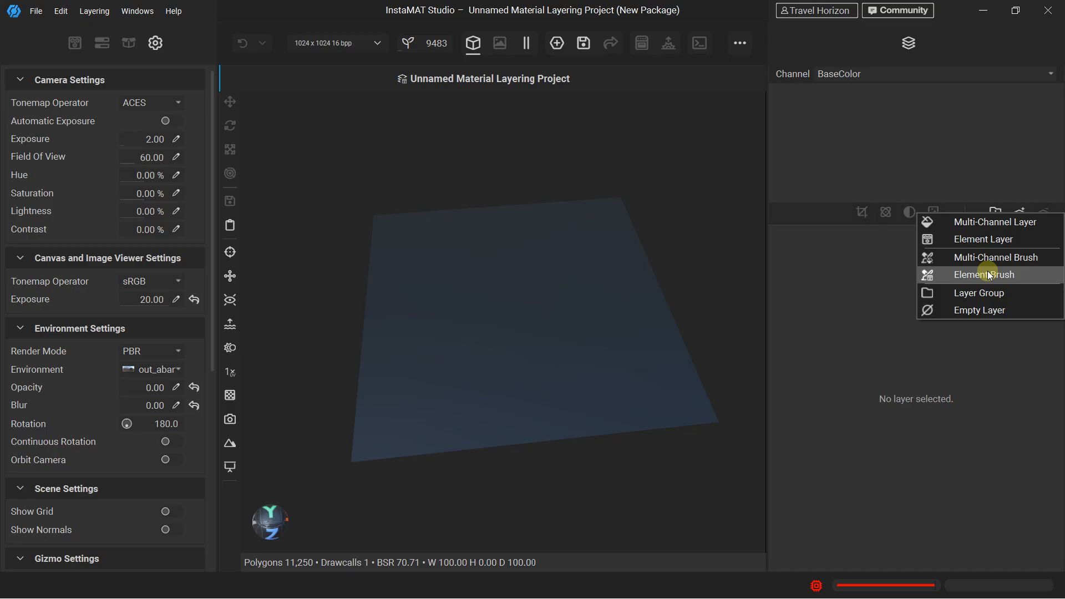
left_click(962, 239)
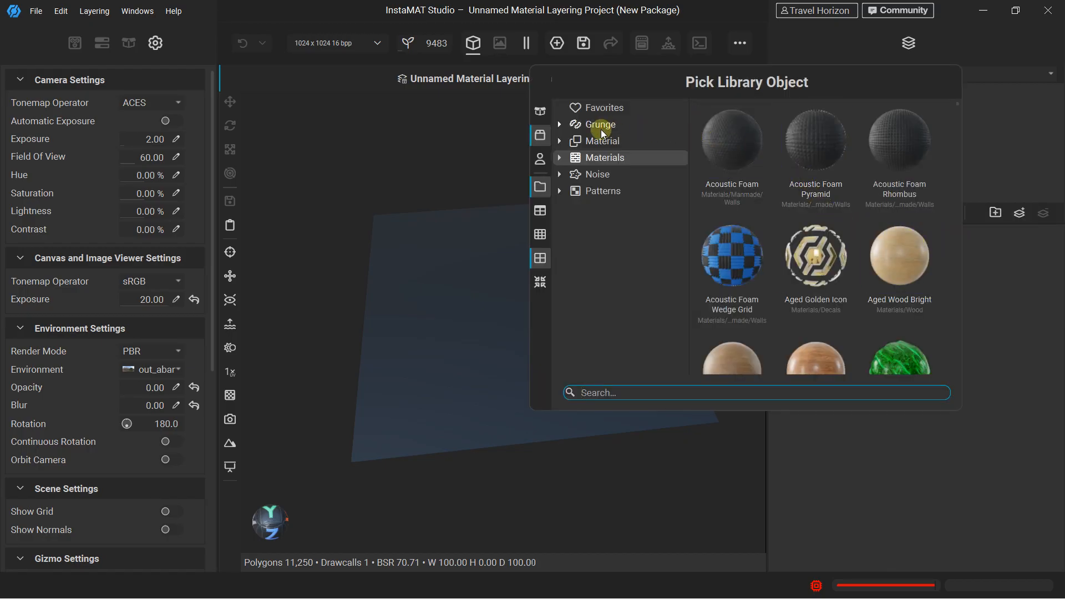
left_click(560, 157)
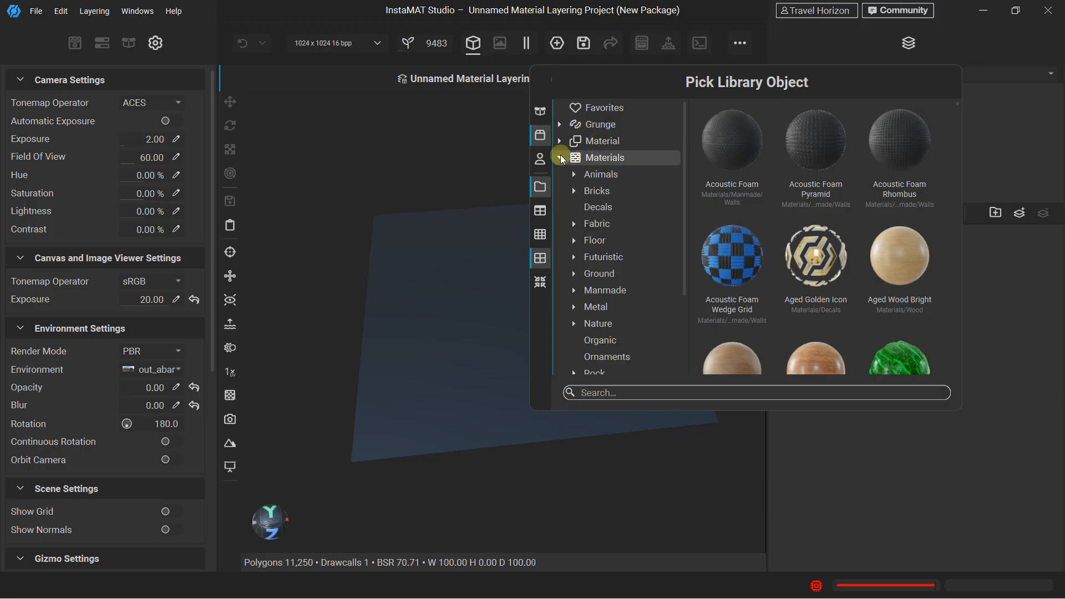
left_click(574, 190)
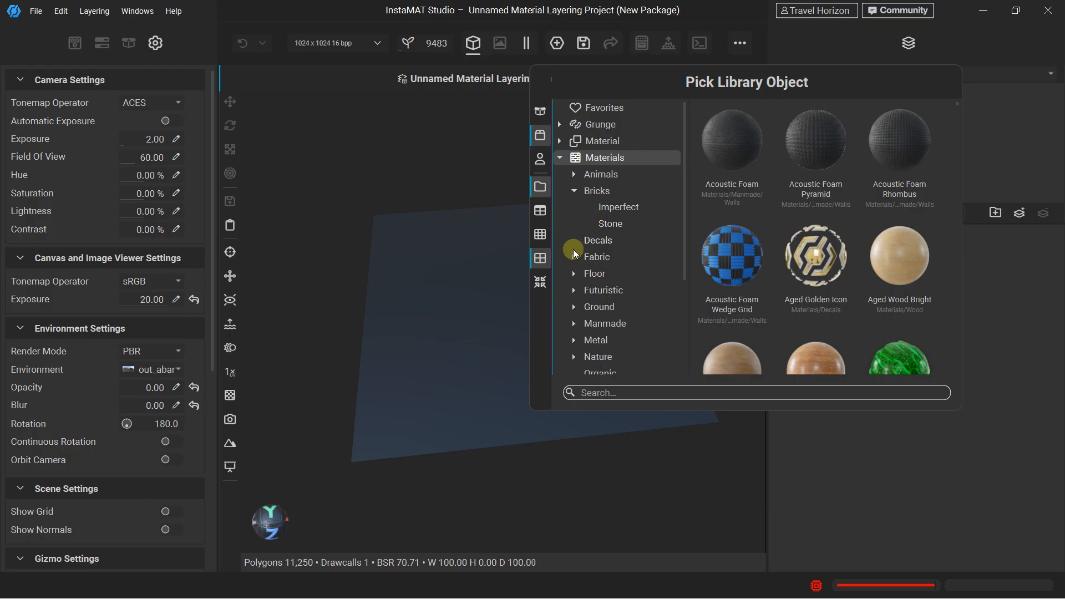
scroll(591, 244, "down", 3)
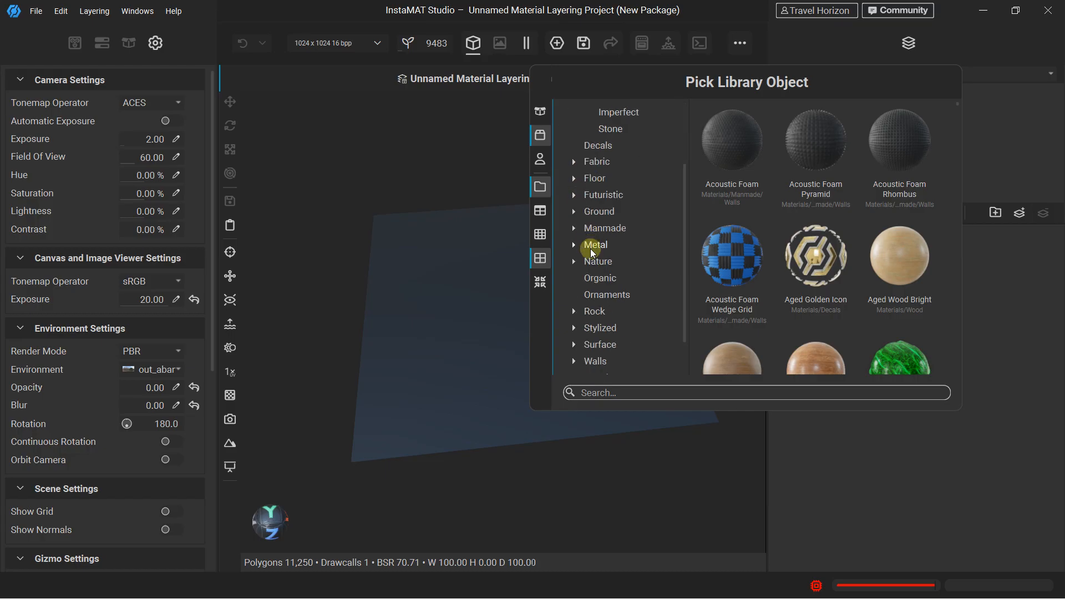
scroll(591, 255, "down", 2)
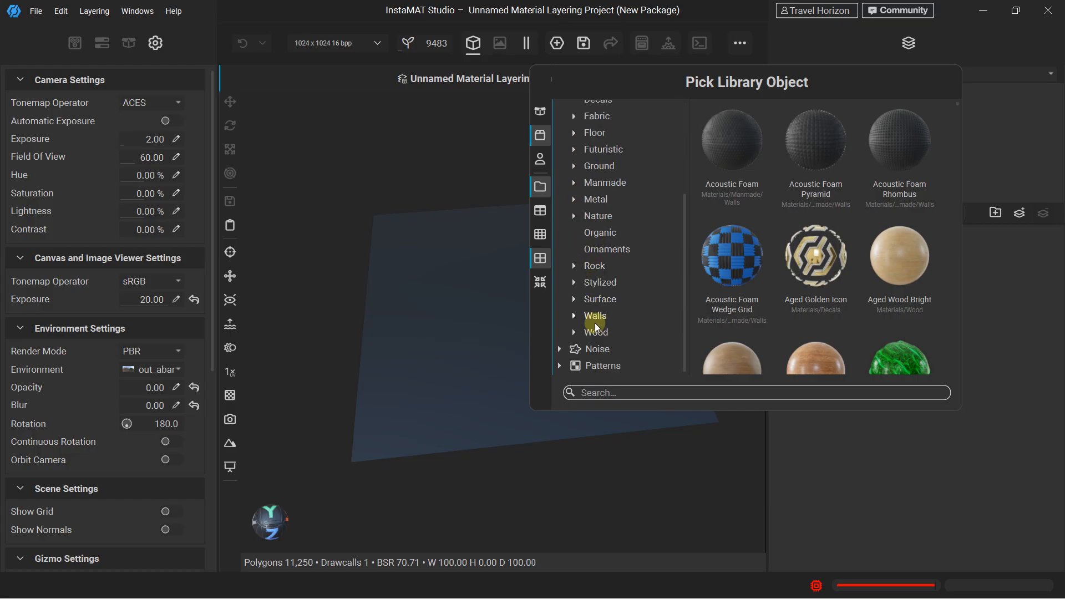
scroll(595, 326, "up", 3)
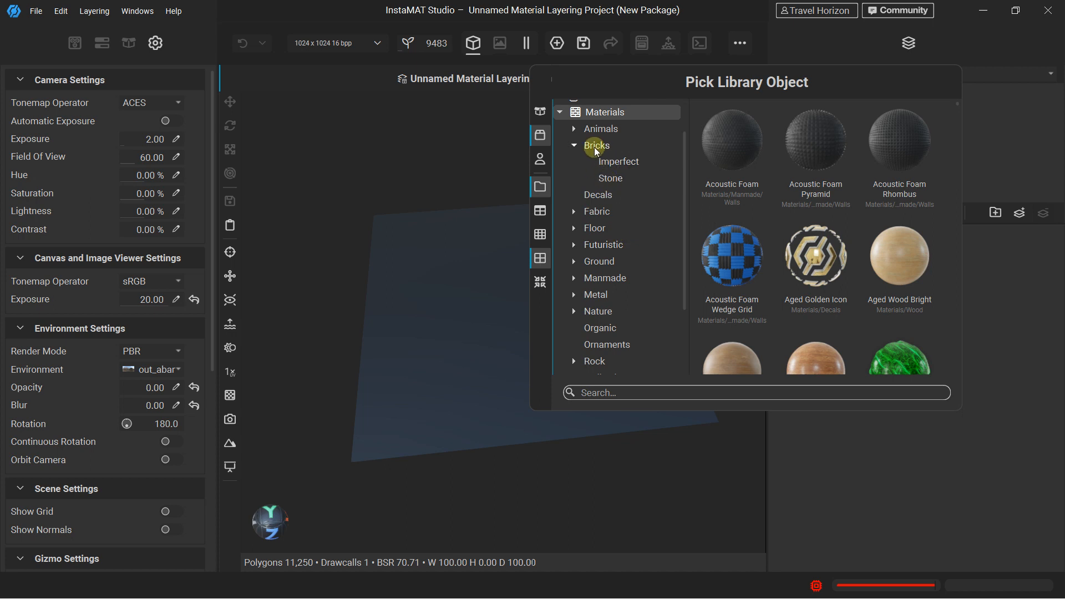
left_click(613, 165)
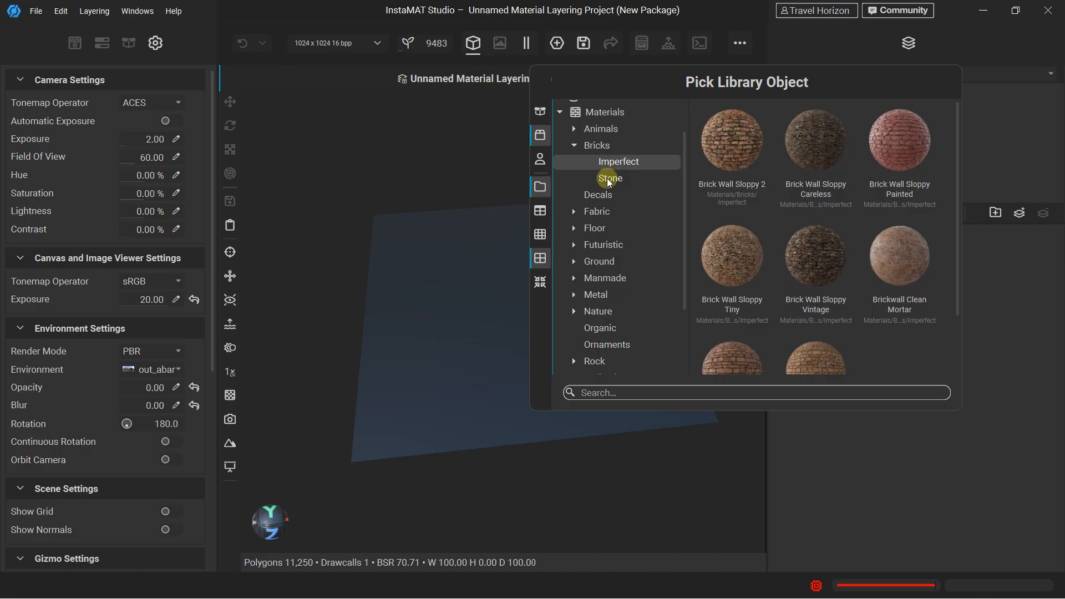
left_click(610, 179)
left_click(613, 164)
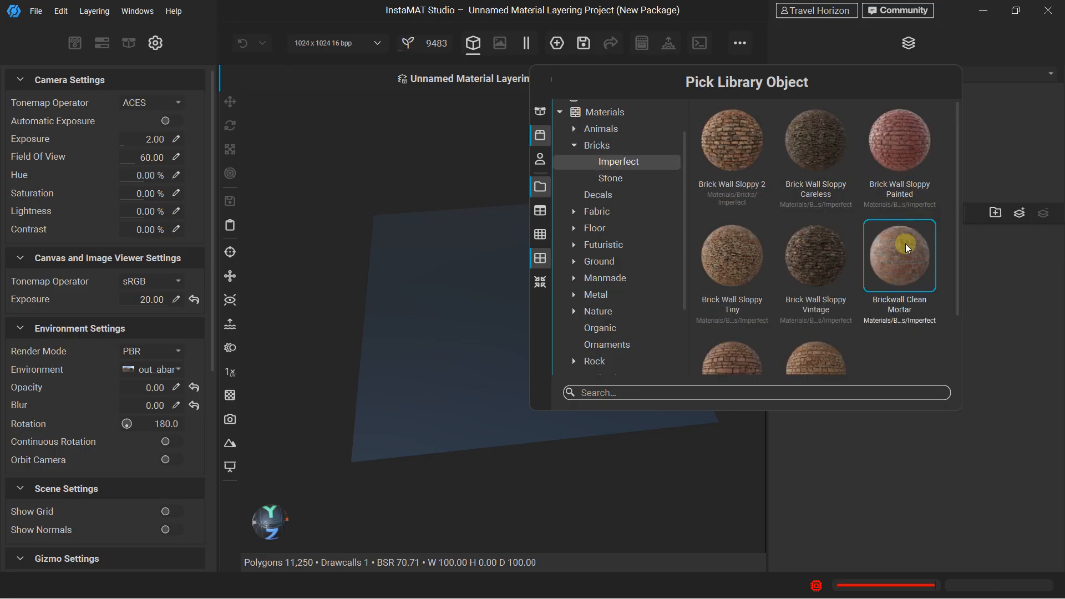
mouse_move(905, 244)
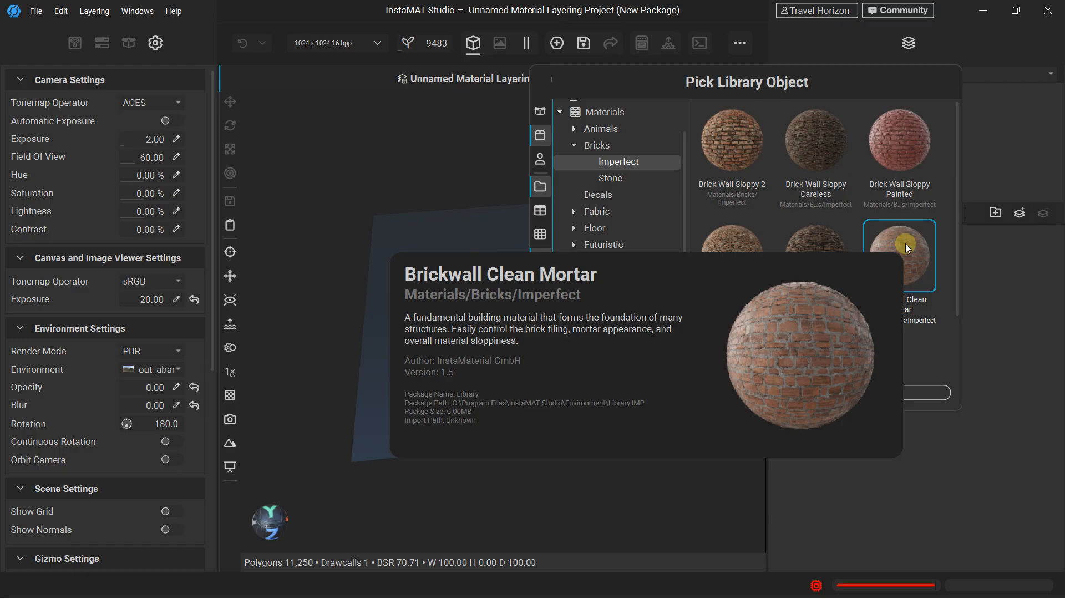
double_click(905, 244)
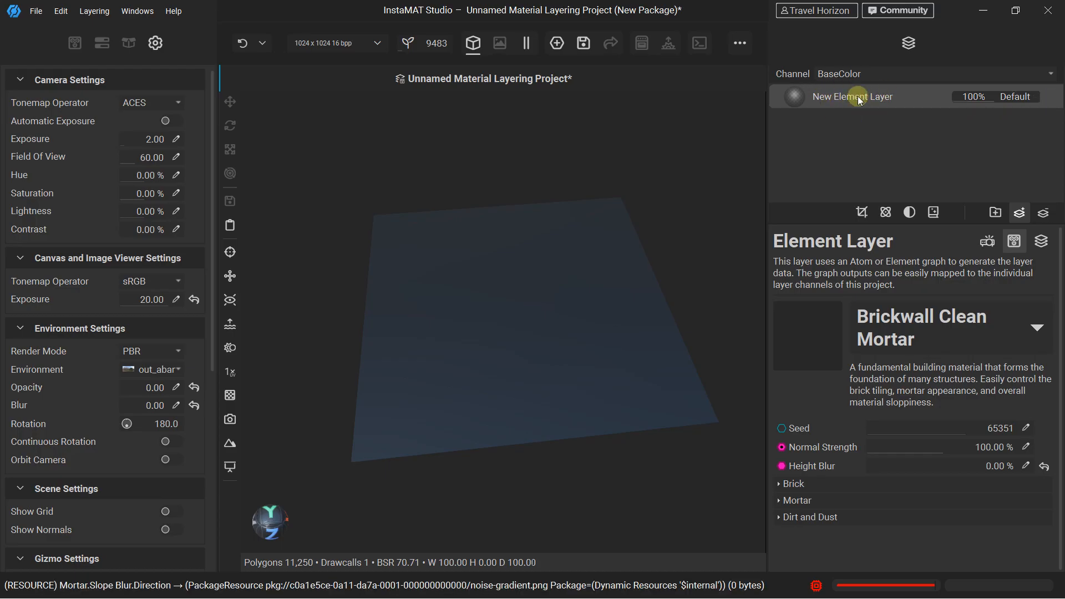
scroll(530, 318, "up", 1)
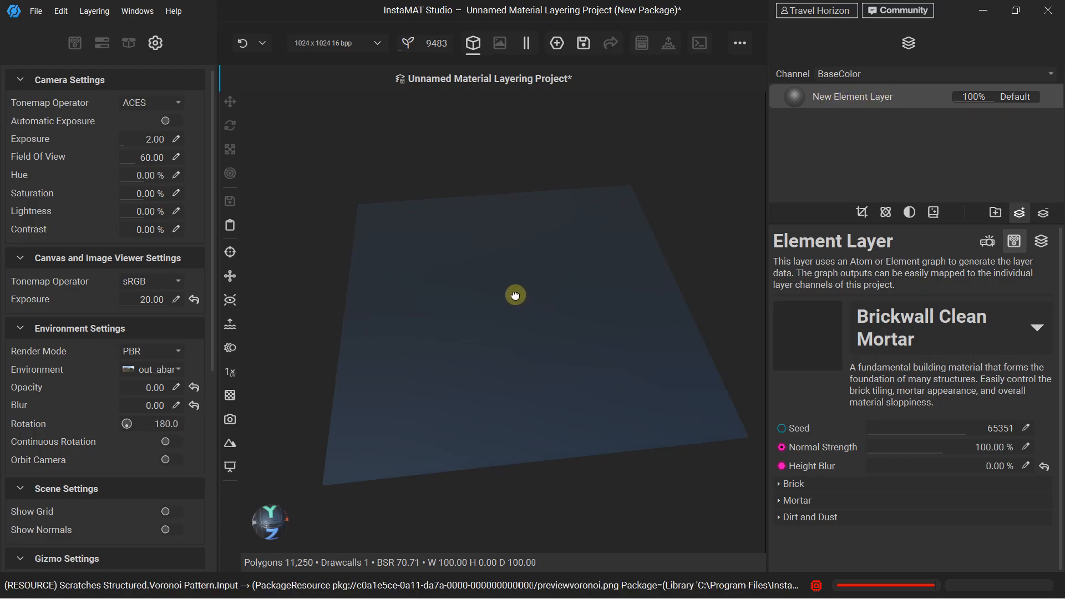
middle_click_drag(516, 295, 497, 289)
scroll(403, 238, "down", 2)
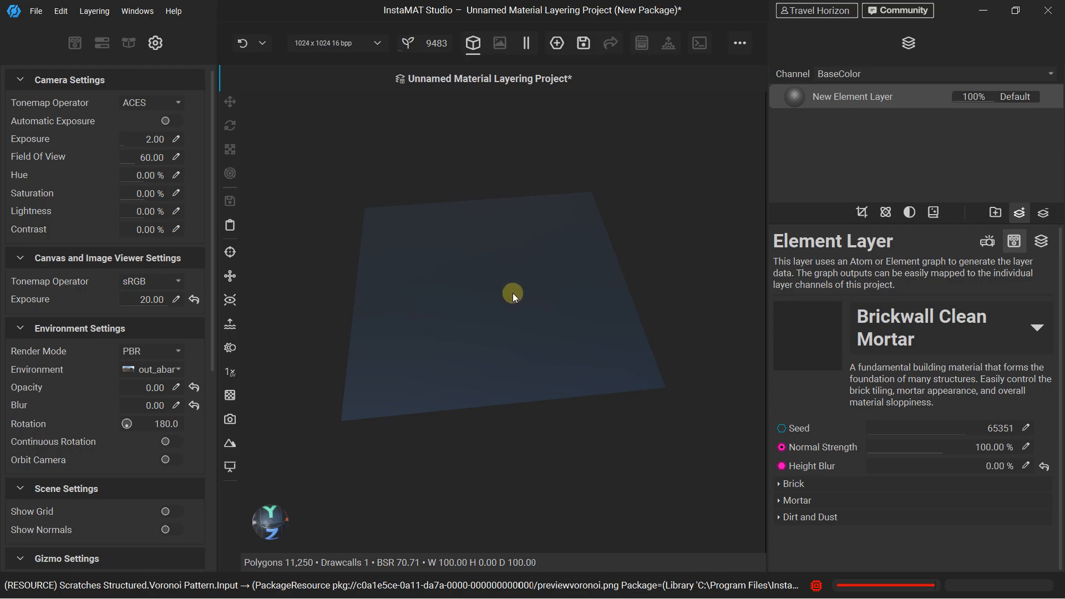
scroll(512, 293, "up", 1)
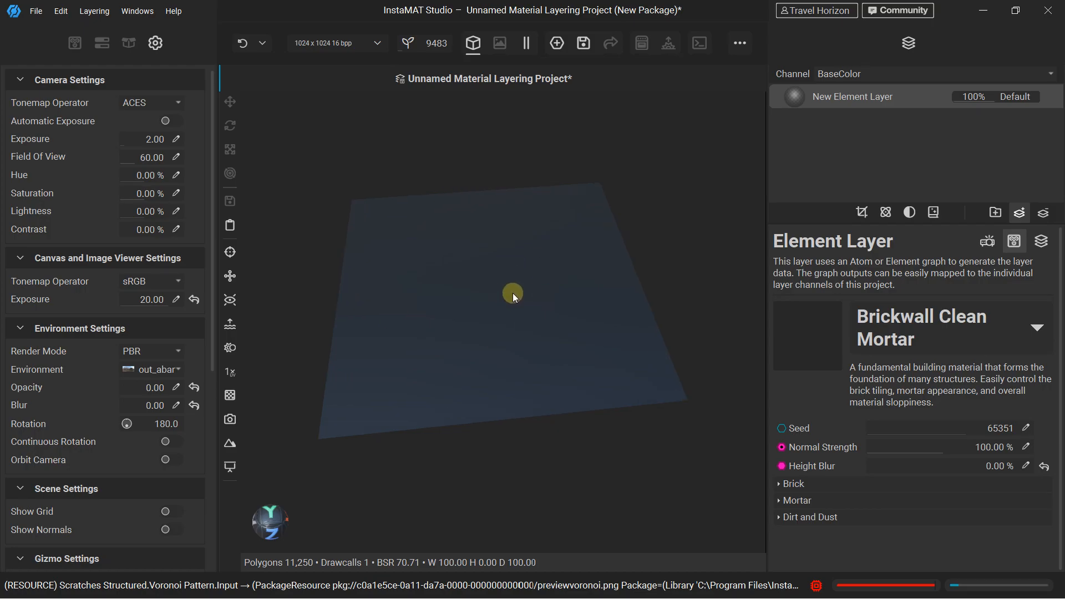
scroll(525, 292, "up", 3)
scroll(526, 292, "down", 4)
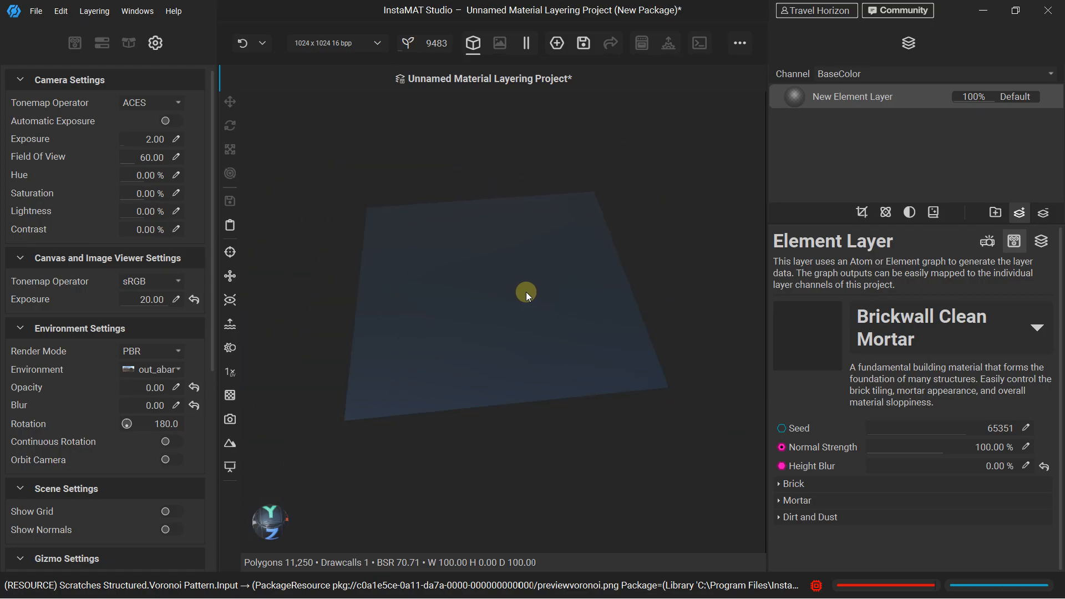
scroll(526, 292, "down", 2)
scroll(526, 292, "up", 2)
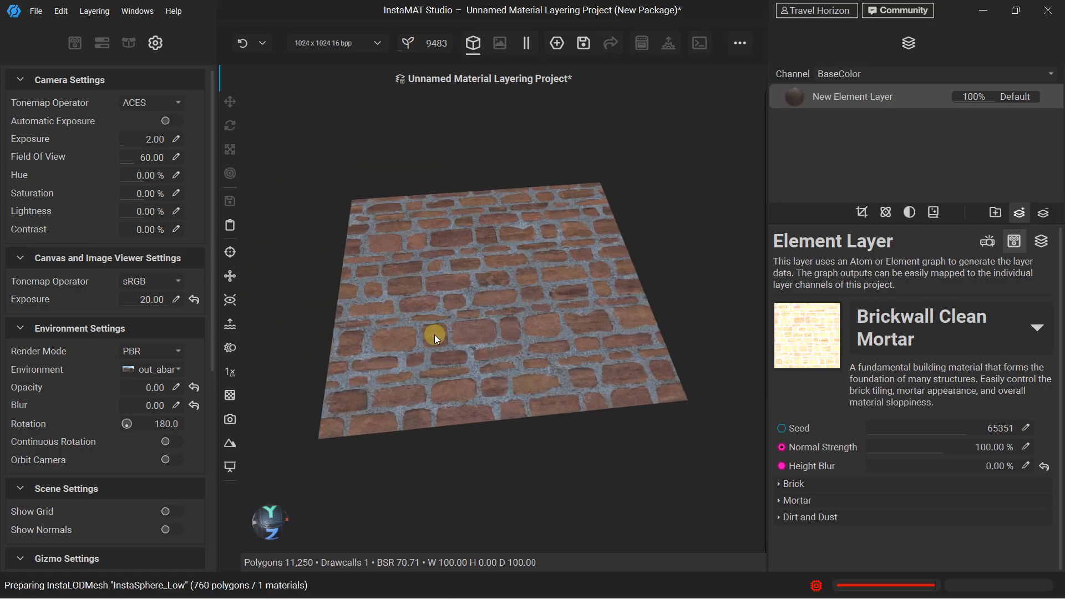
scroll(432, 331, "up", 2)
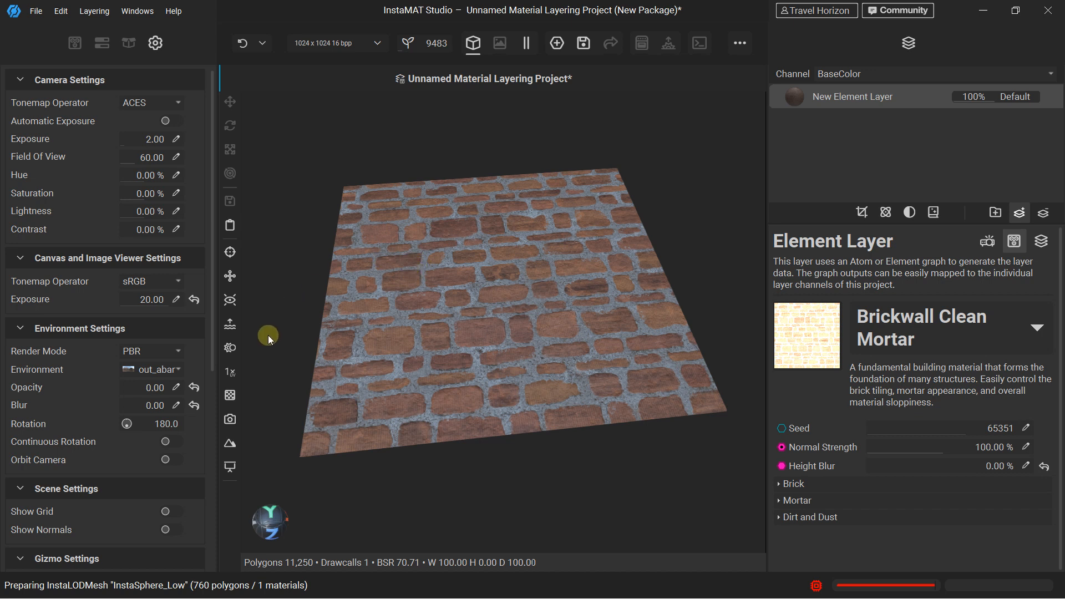
Turn on vertex displacement mapping and material ambient occlusion intensity for the 3D viewport
left_click(230, 373)
left_click(228, 372)
left_click(227, 371)
left_click(227, 371)
left_click(227, 371)
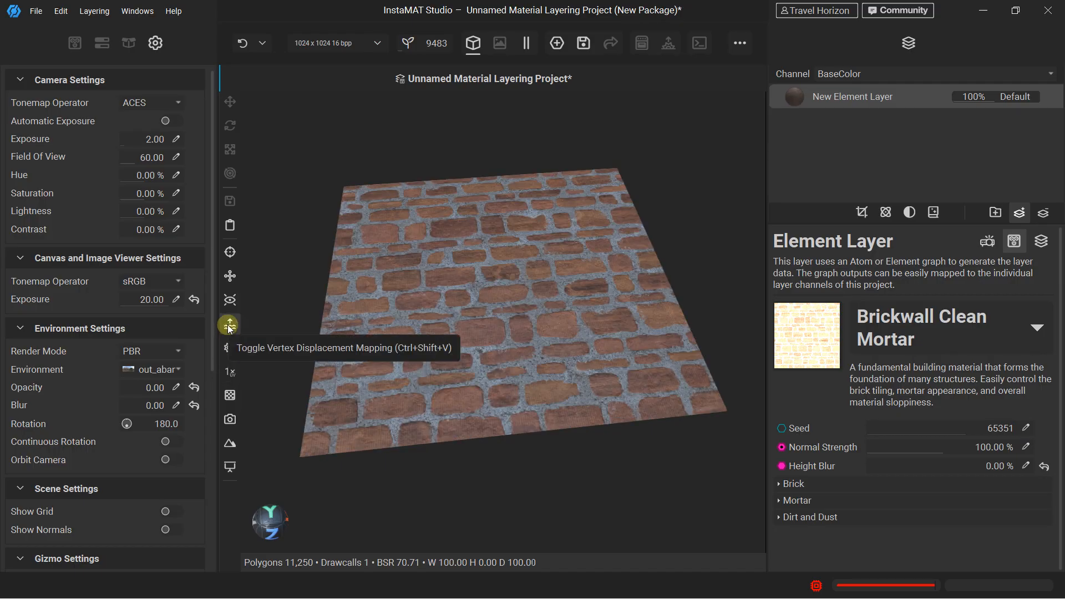
left_click(230, 326)
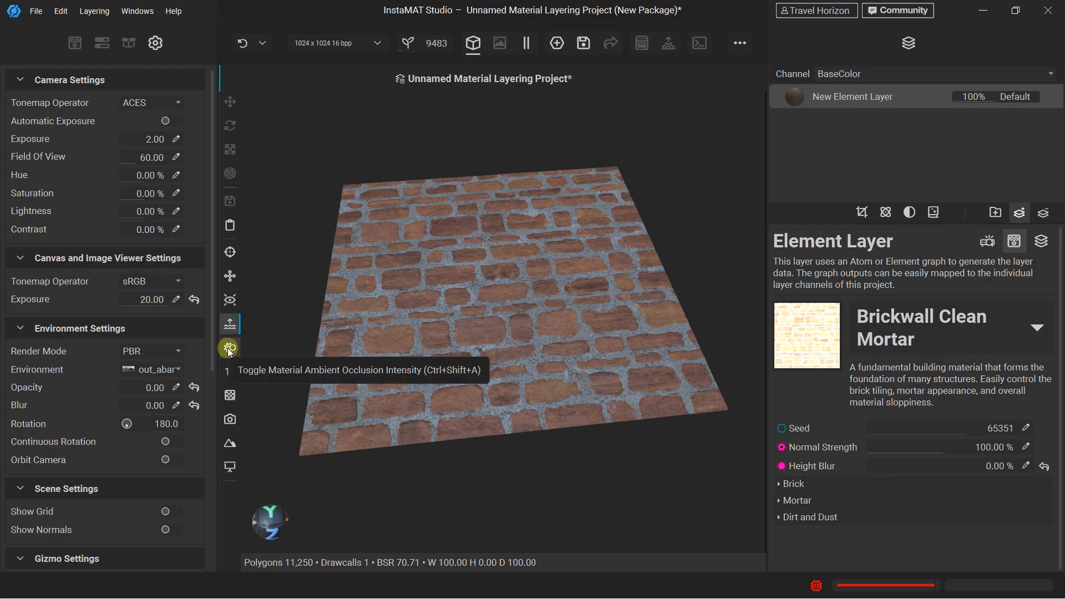
left_click(230, 349)
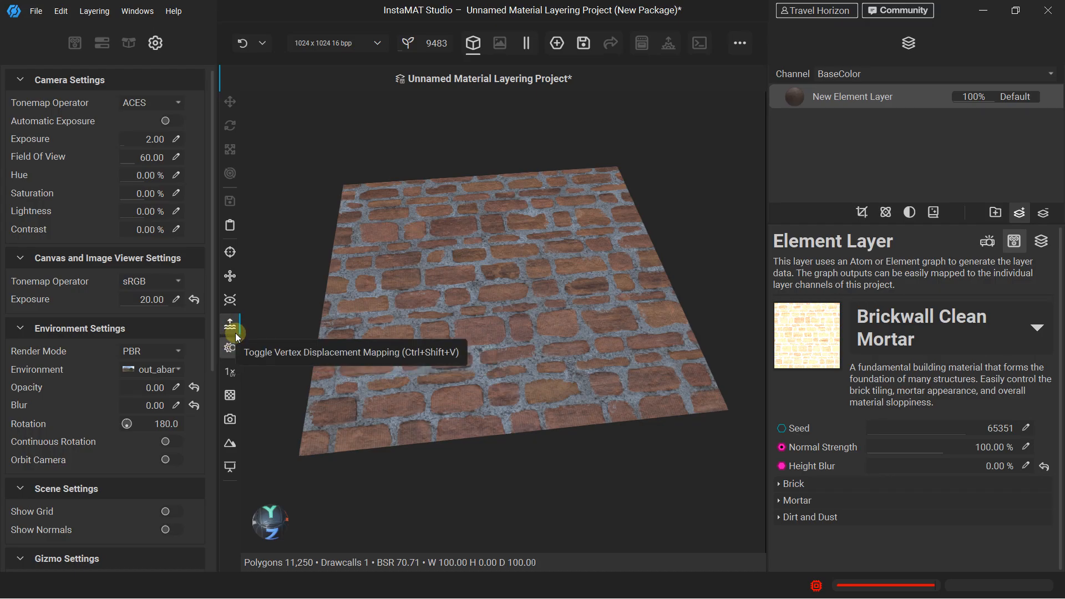
Rename the new element layer as Brick
double_click(865, 97)
type("^Brick")
key("BackSpace")
key("BackSpace")
key("BackSpace")
key("BackSpace")
key("BackSpace")
key("BackSpace")
type("Brick")
key("Return")
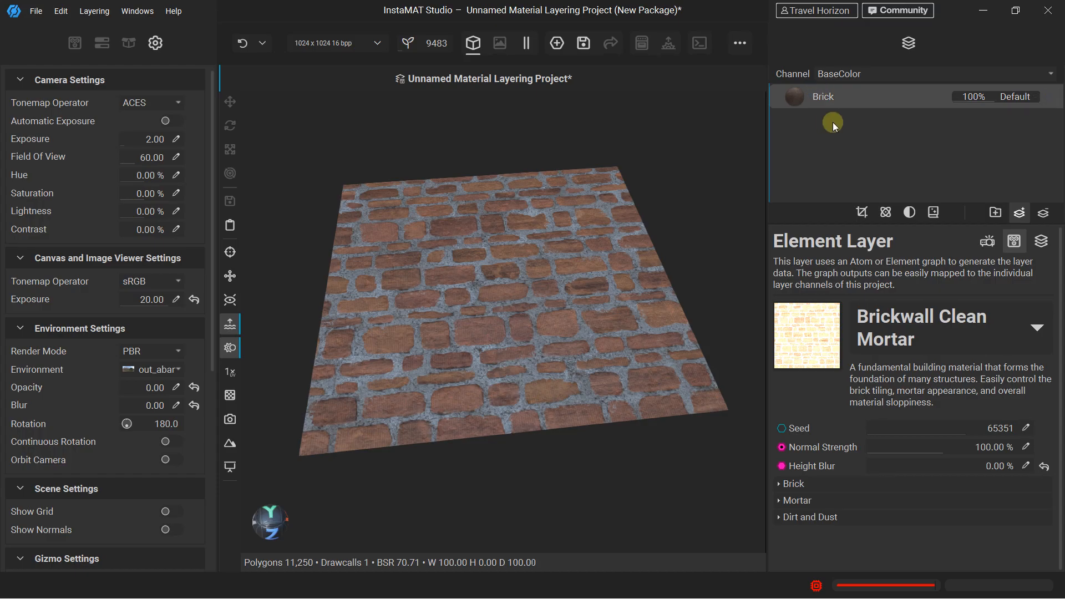
Try the Tri Planar projection mode on the Brick layer and switch the projection back to UV
left_click(988, 243)
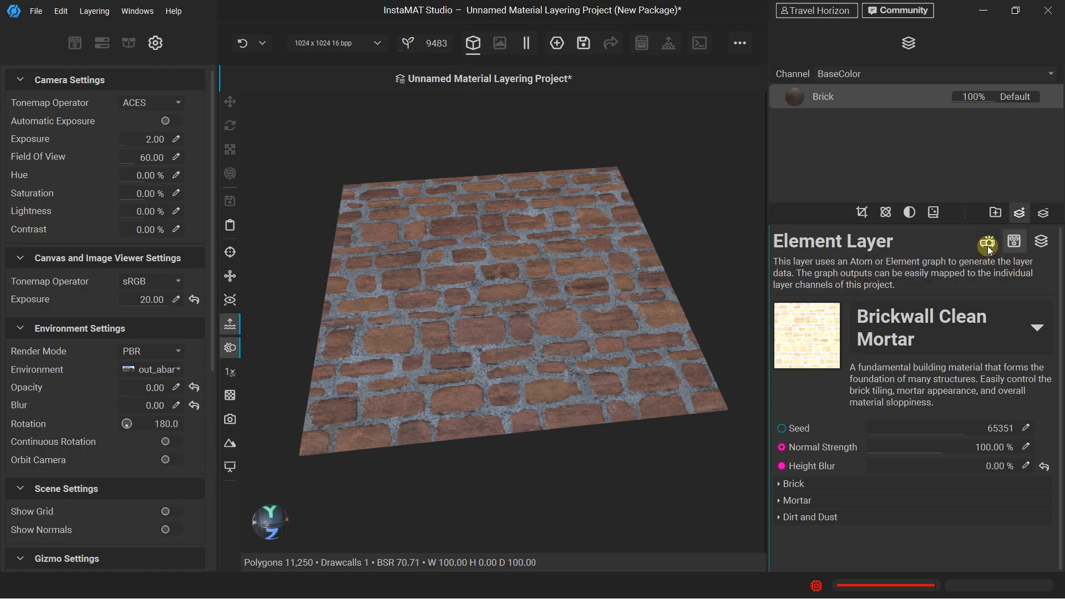
left_click(928, 334)
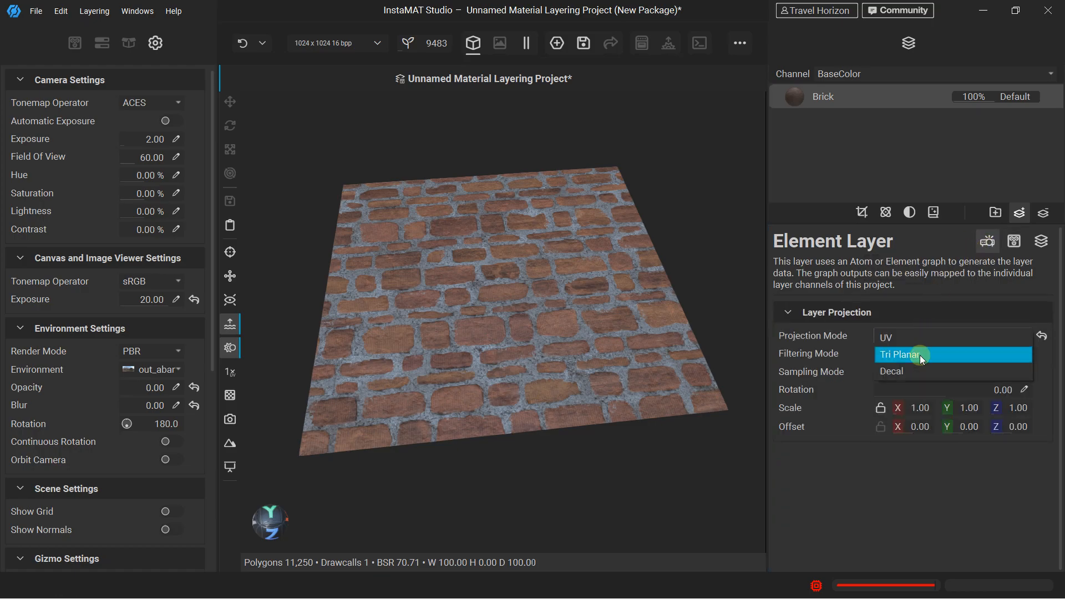
left_click(937, 354)
left_click_drag(558, 291, 548, 296)
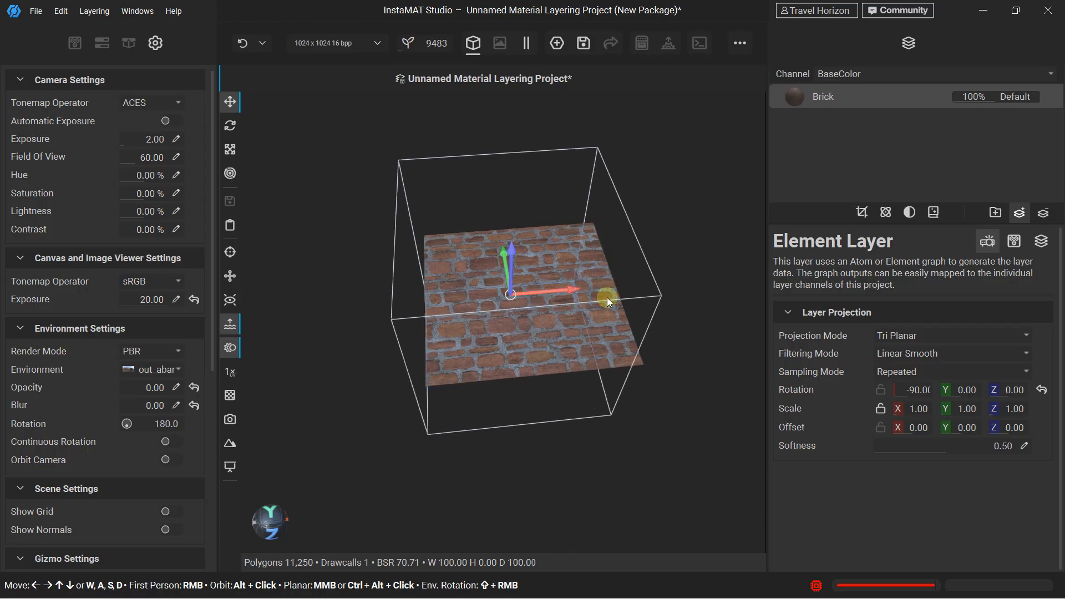
left_click(910, 336)
left_click(908, 357)
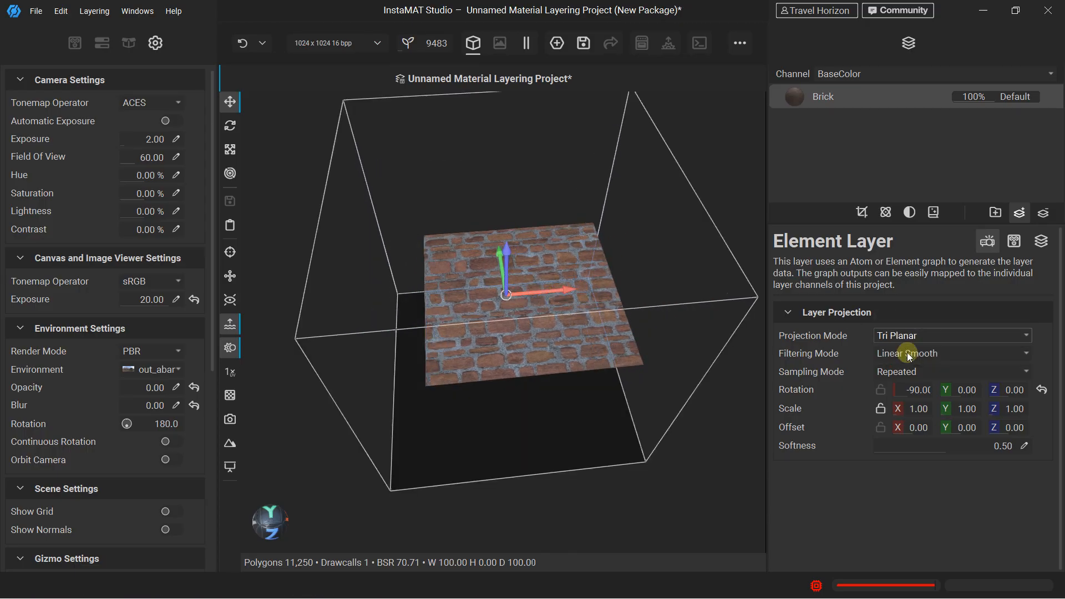
left_click(908, 335)
left_click(909, 305)
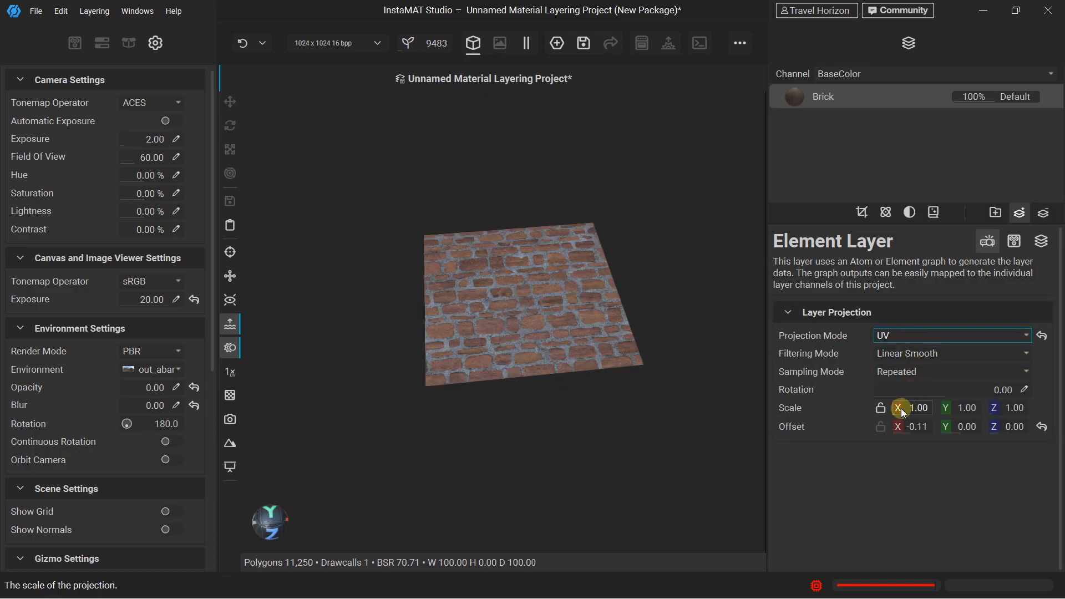
Scale the Brick layer's projection uniformly to about 1.43 with locked axes and set its X offset to about 0.39
left_click(880, 408)
mouse_move(903, 408)
left_mouse_down()
mouse_move(924, 408)
mouse_move(900, 411)
left_mouse_up()
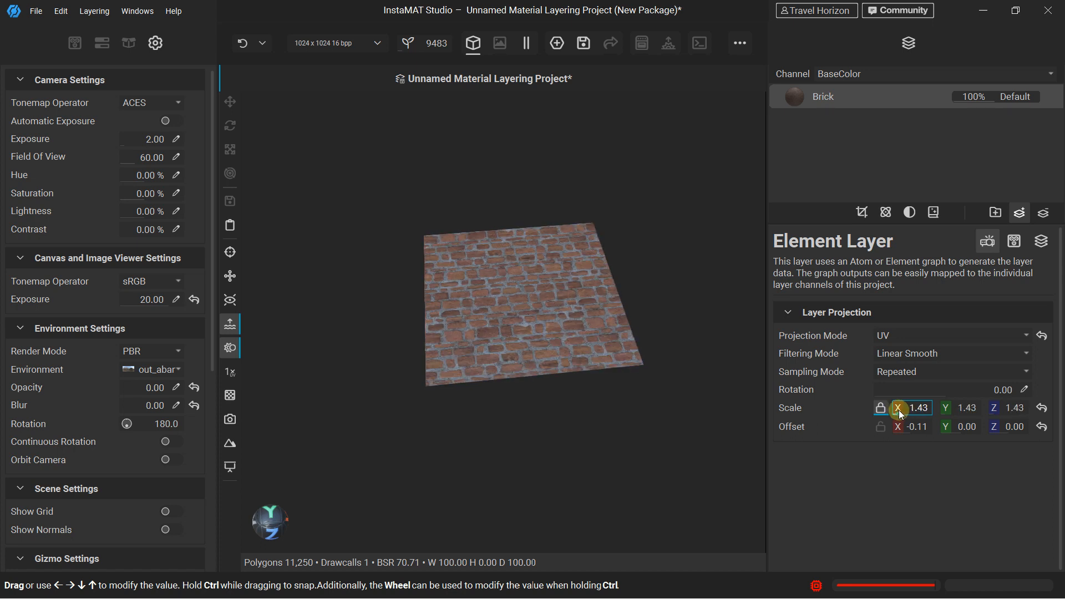
scroll(540, 305, "up", 2)
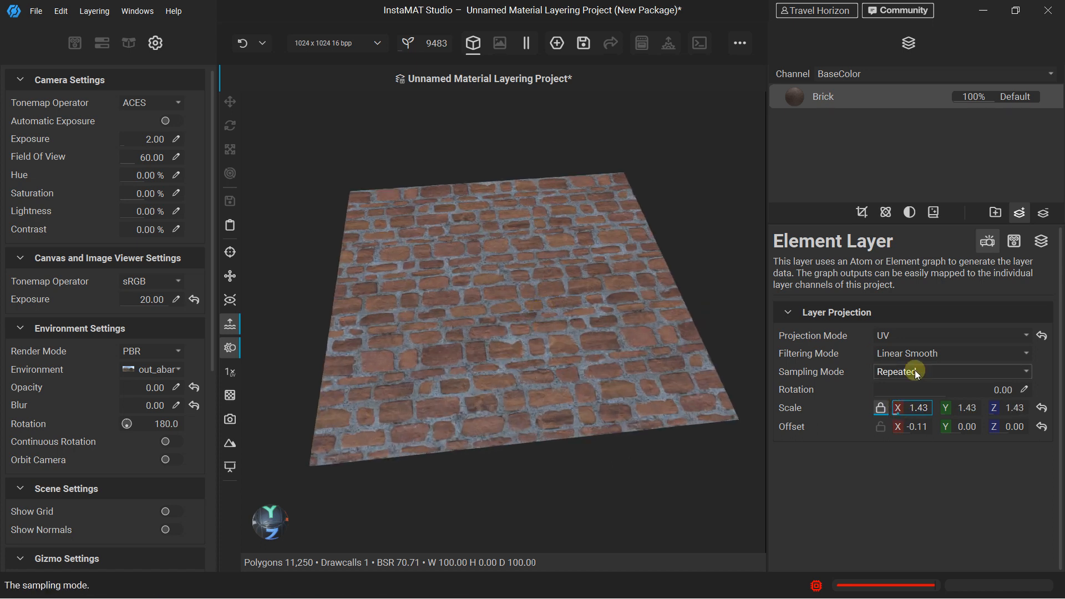
left_click_drag(915, 427, 916, 430)
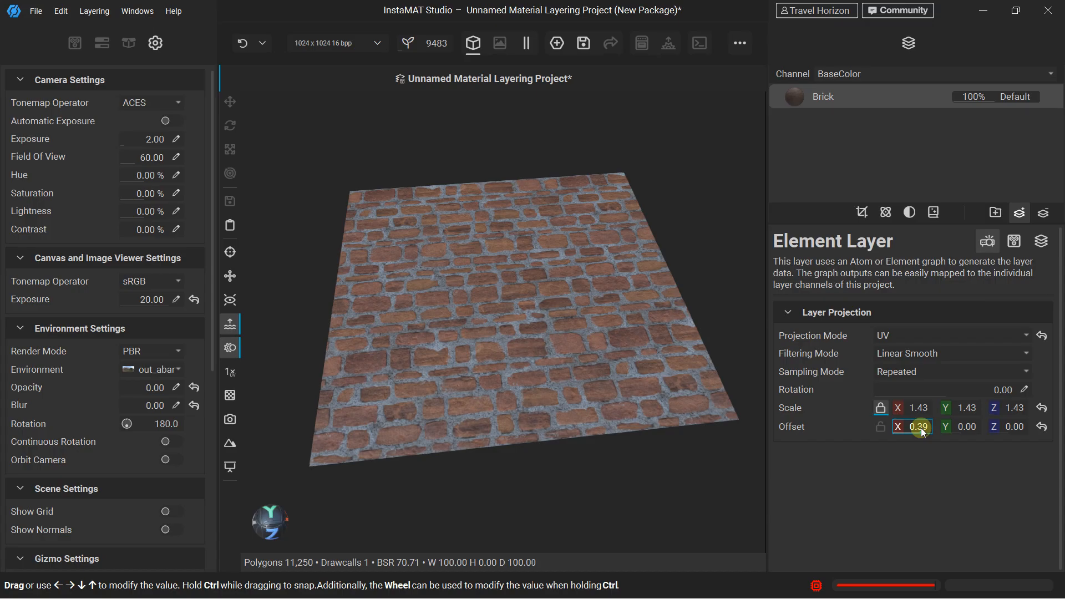
Change the primary and secondary colors in the layer's Brick parameters to less red, browner tones
left_click(1013, 240)
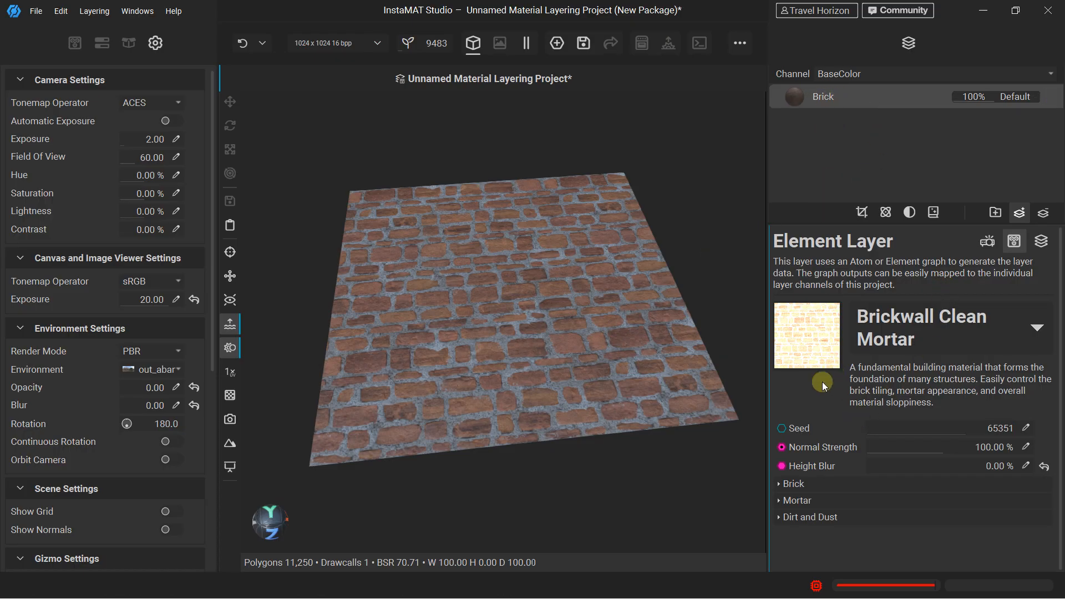
left_click(780, 483)
scroll(859, 391, "down", 3)
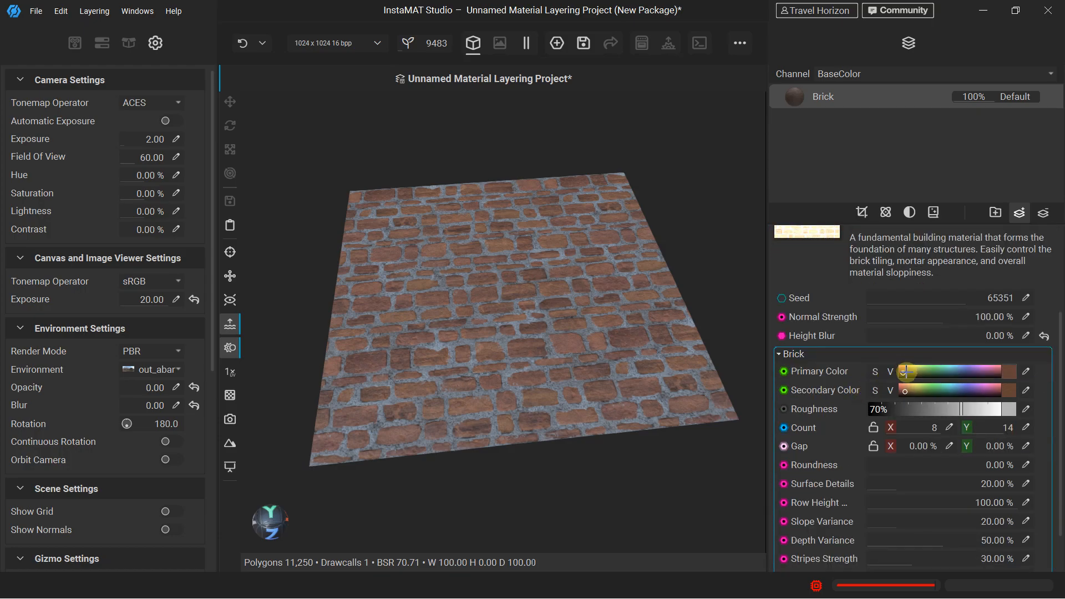
left_click(905, 372)
left_click(905, 391)
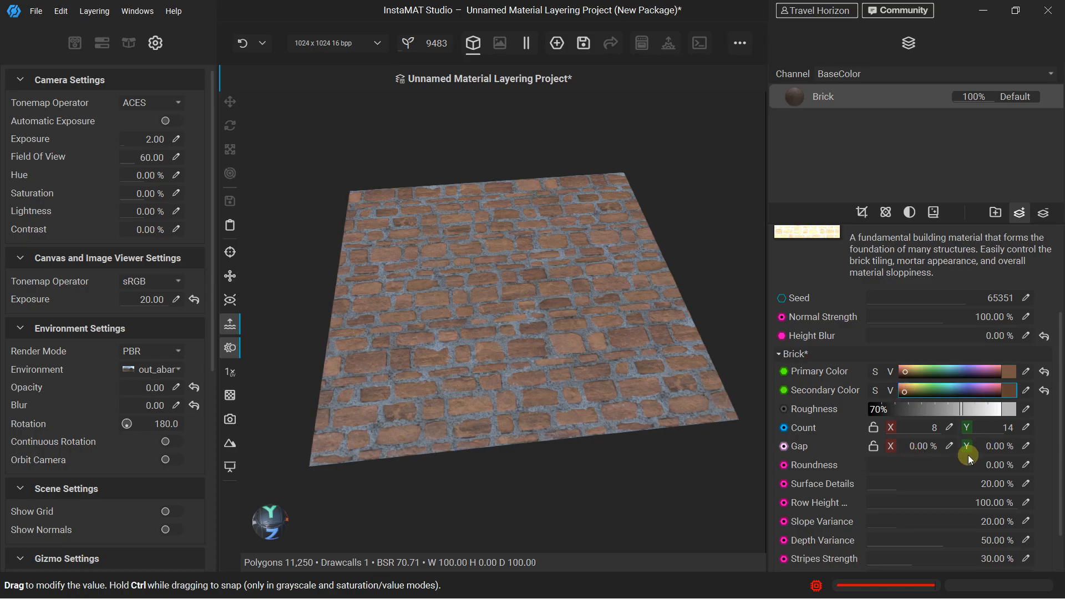
Set the brick's Surface Details to 40 % and its Stripes Strength to 60 %
scroll(1010, 477, "down", 1)
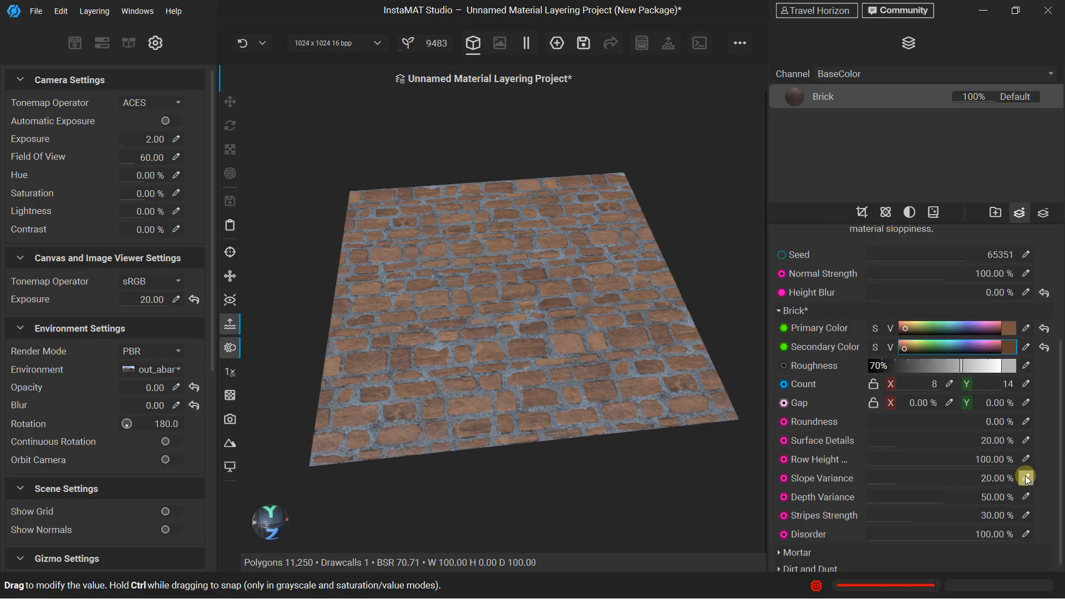
left_click(1023, 465)
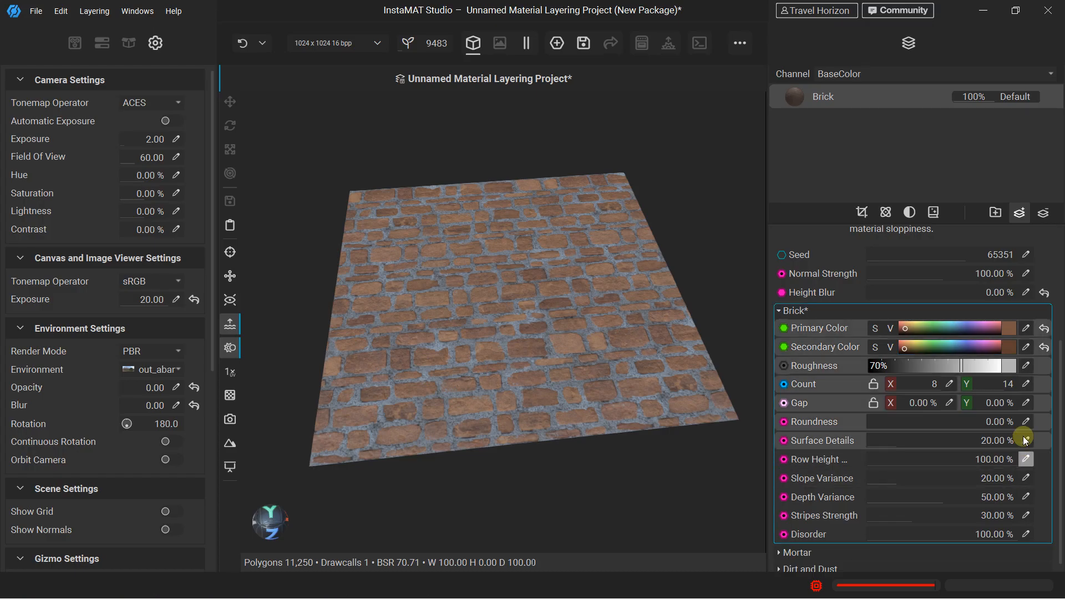
left_click(1025, 440)
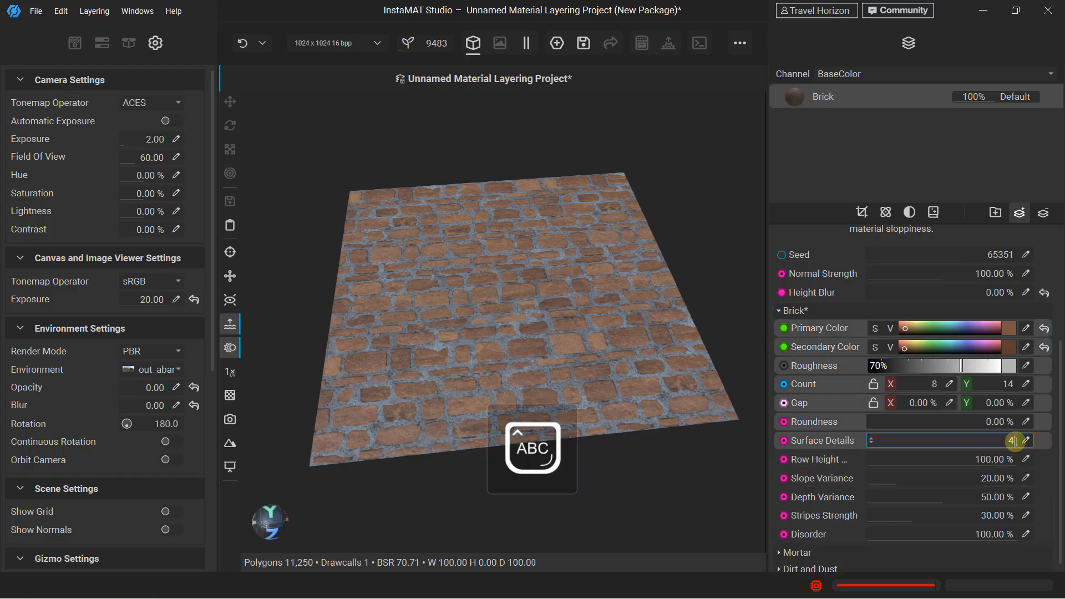
key("Return")
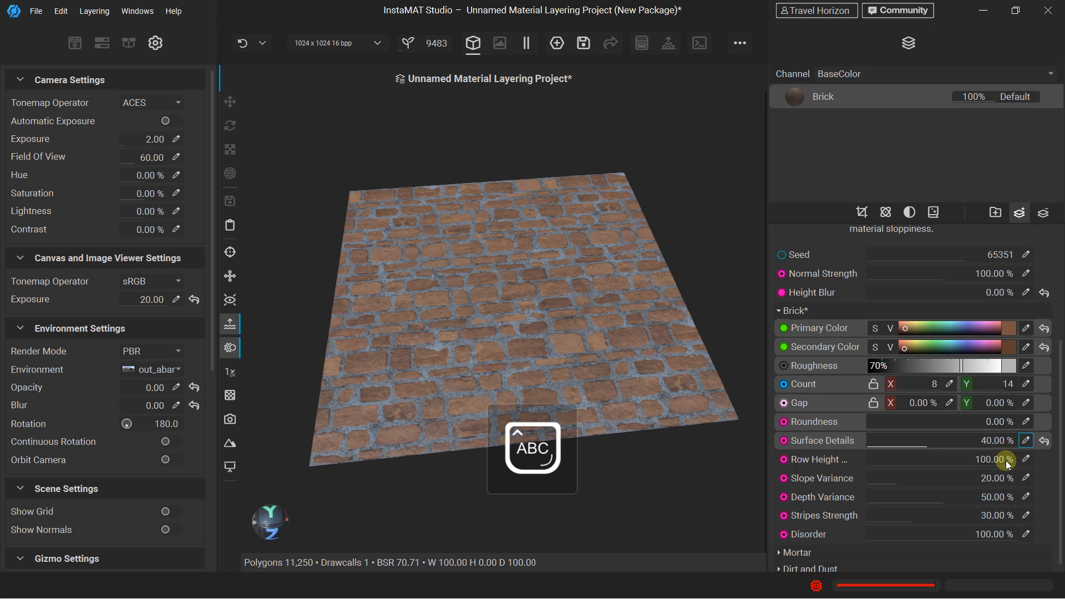
left_click(1019, 516)
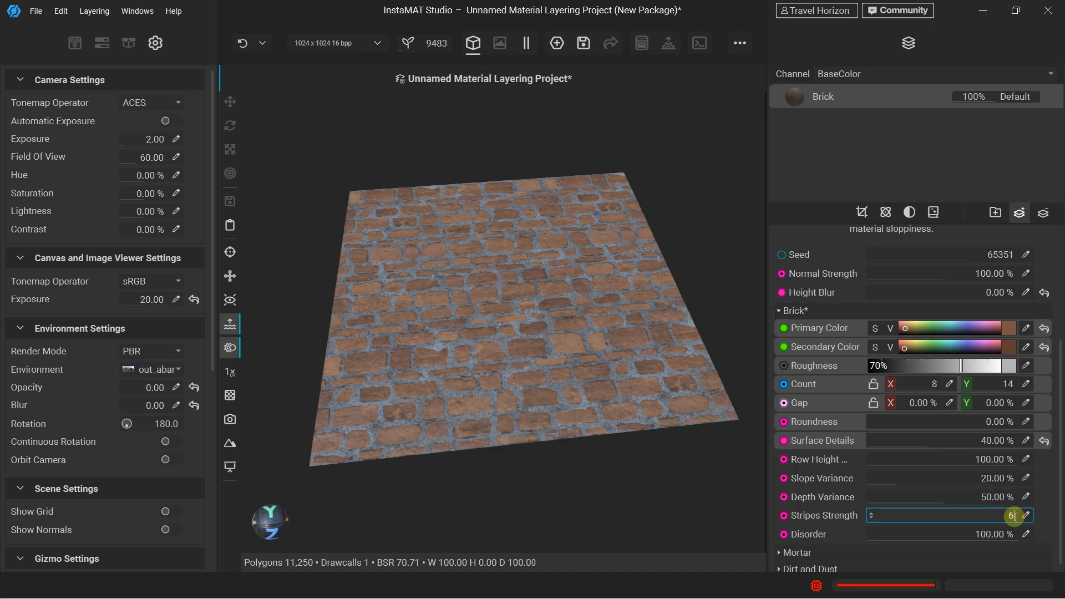
key("Return")
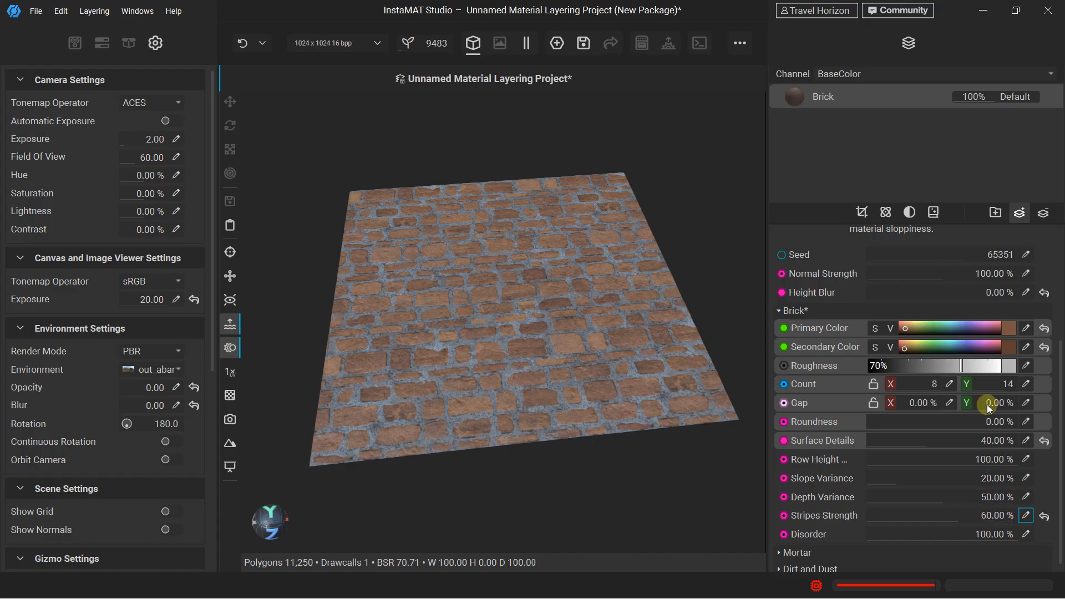
Set the brick count to 6 in X and 10 in Y
scroll(944, 396, "down", 1)
scroll(897, 404, "up", 5)
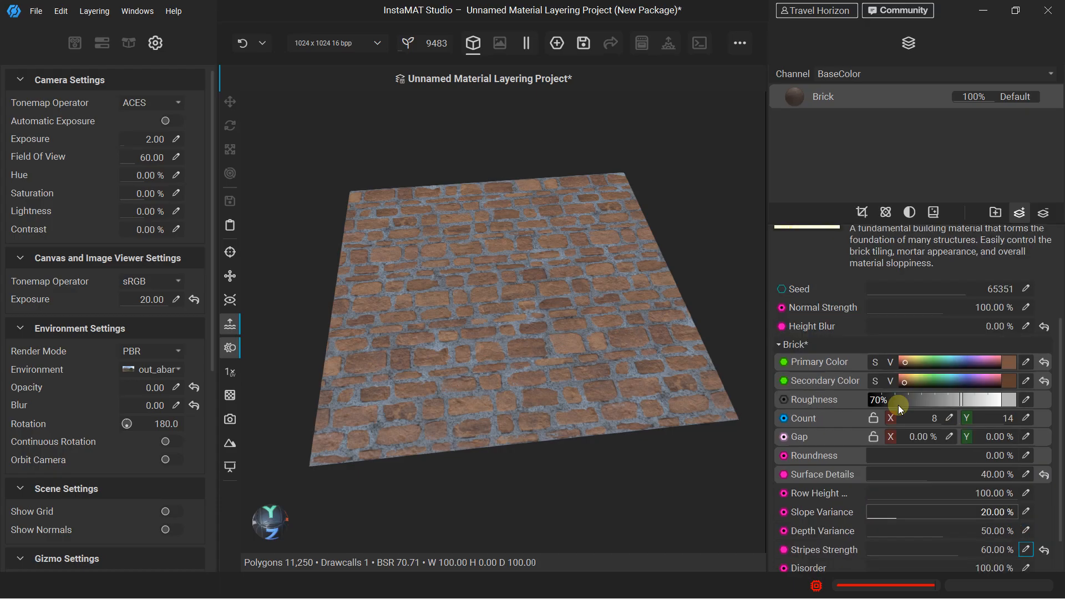
scroll(887, 399, "down", 3)
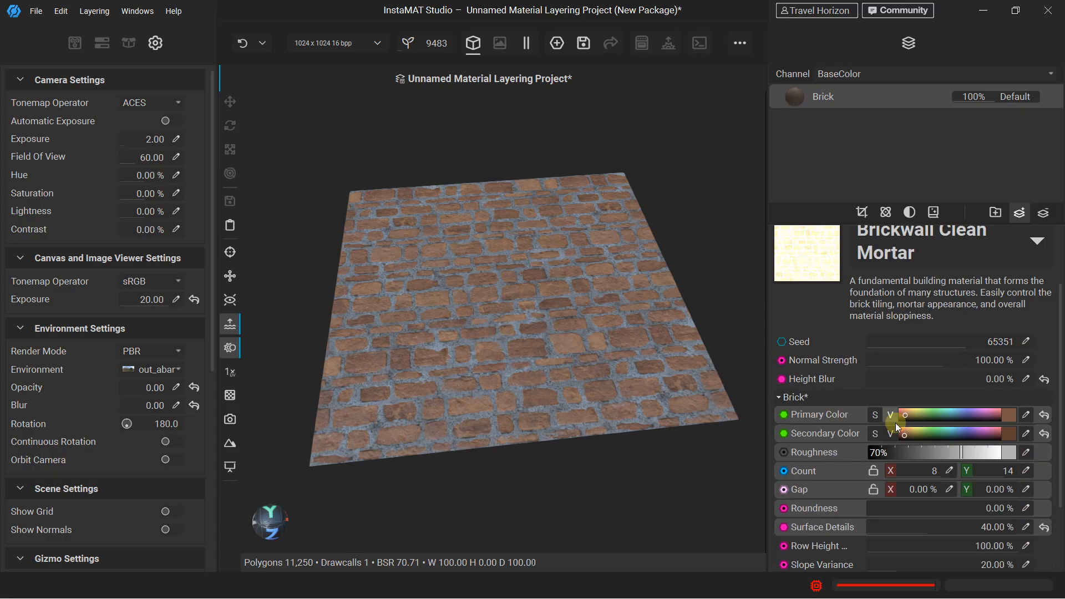
left_click(951, 473)
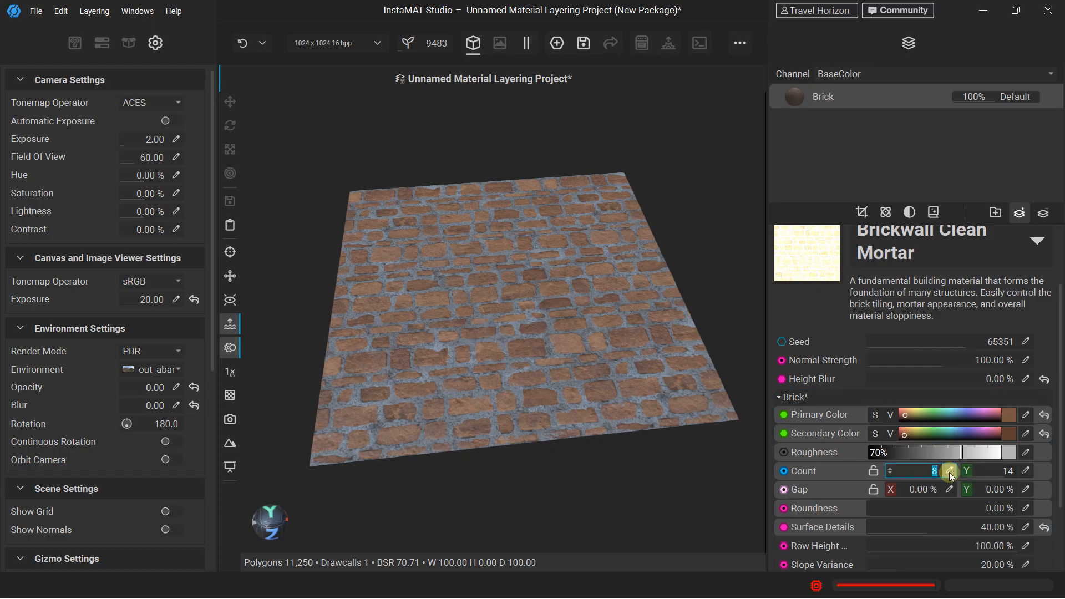
type("6")
key("Return")
left_click(1026, 472)
type("10")
key("Return")
scroll(578, 309, "down", 2)
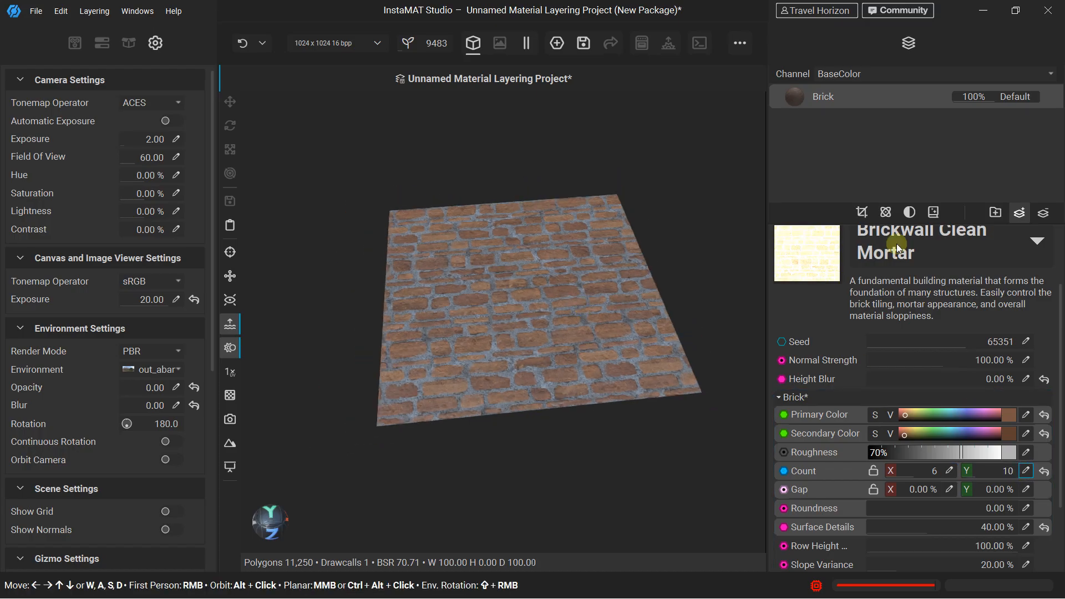
Open the Brick layer's channel mappings and examine which Brickwall Clean Mortar outputs are available for Base Color
scroll(896, 244, "up", 2)
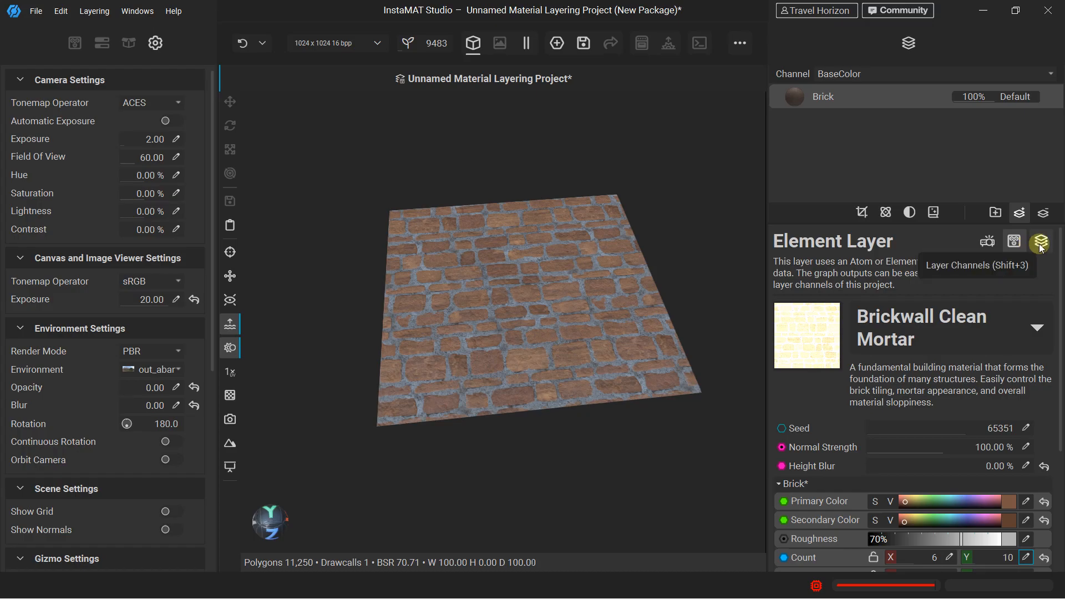
left_click(1040, 244)
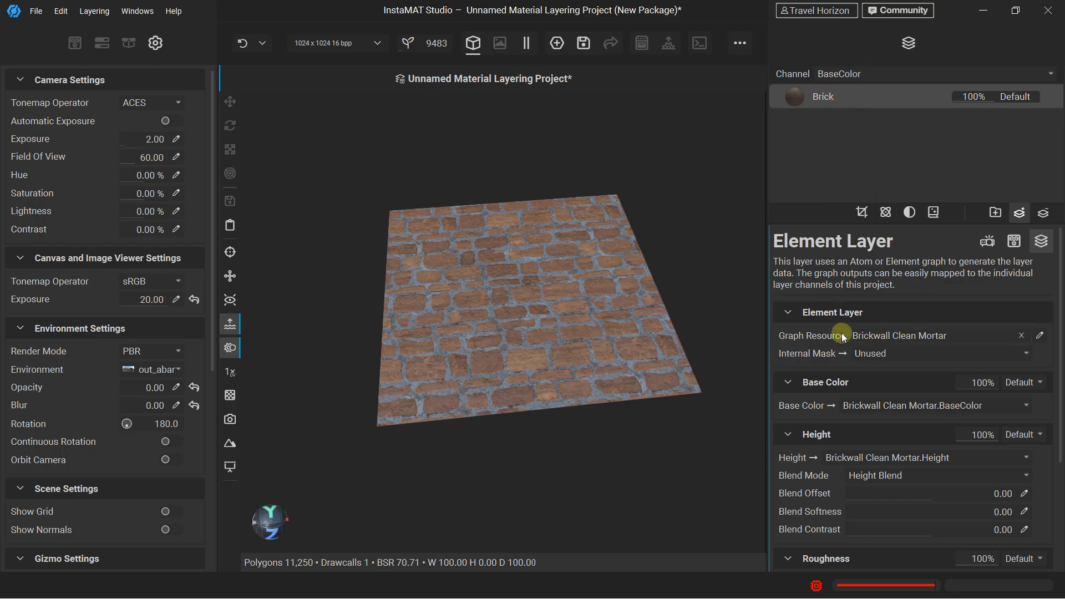
scroll(573, 266, "up", 2)
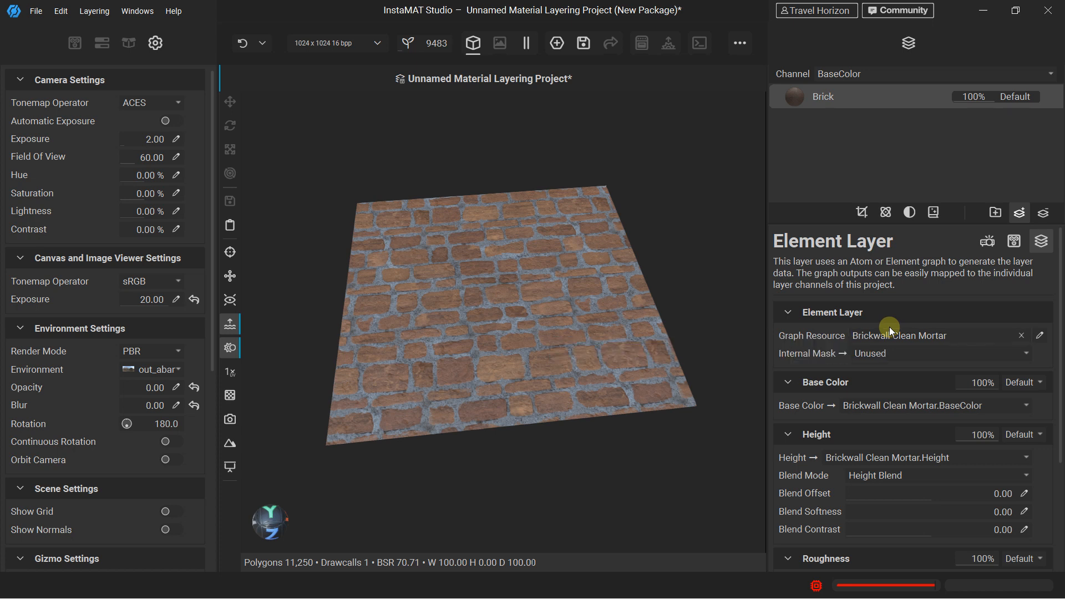
scroll(846, 360, "down", 1)
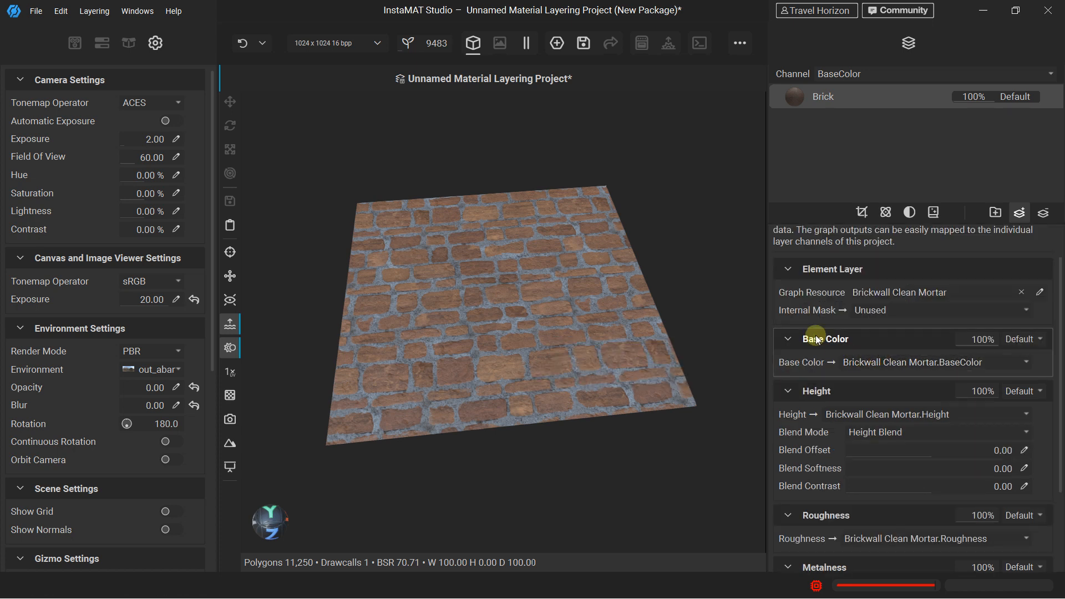
left_click(860, 363)
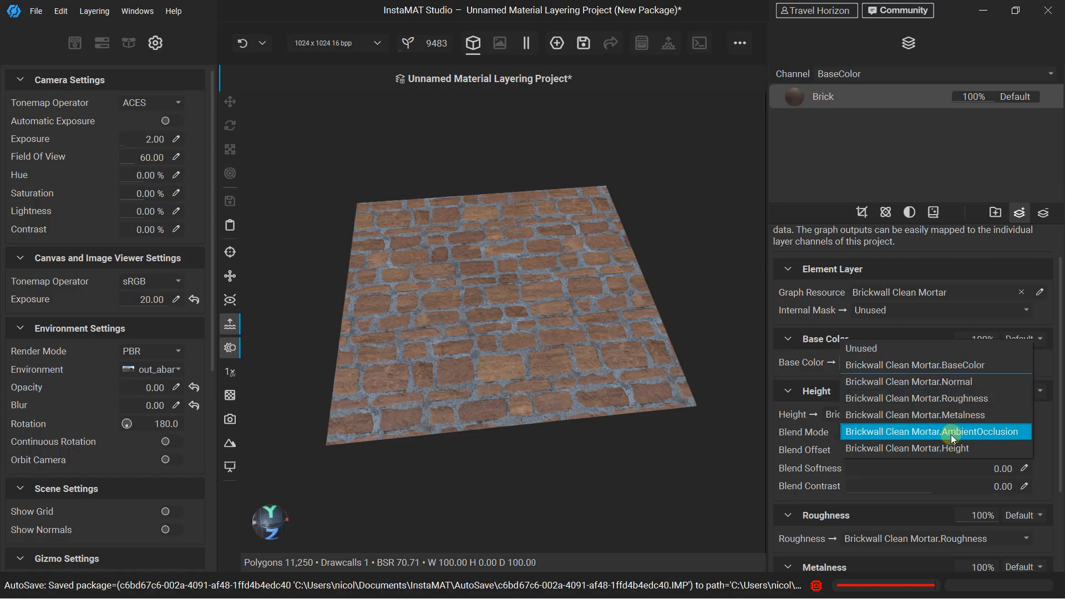
left_click(811, 367)
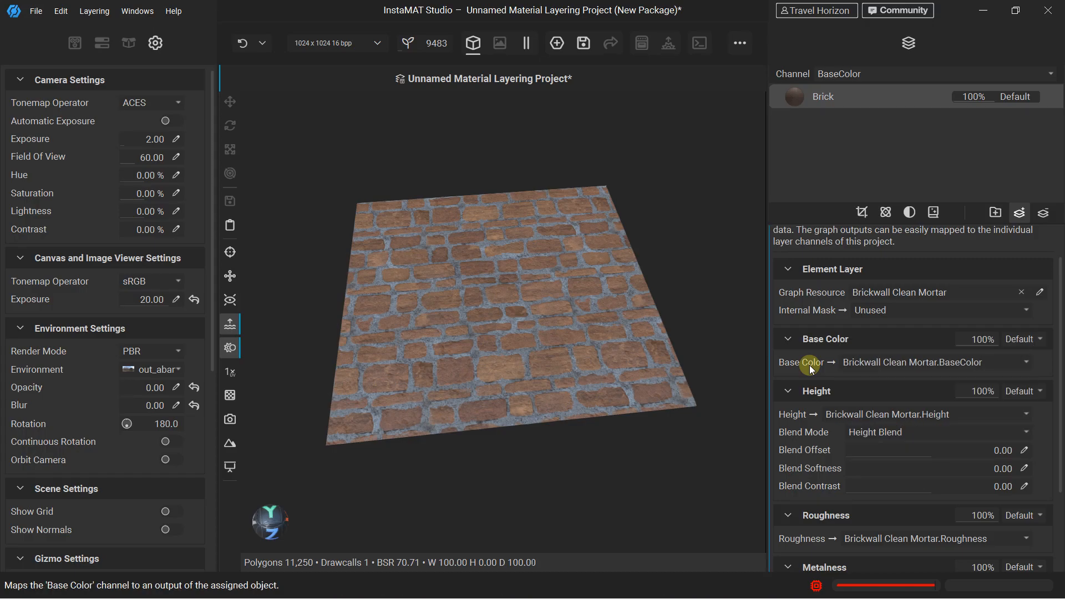
Set the Brick layer's Base Color mapping to Unused and restore it to Brickwall Clean Mortar.BaseColor
left_click(872, 363)
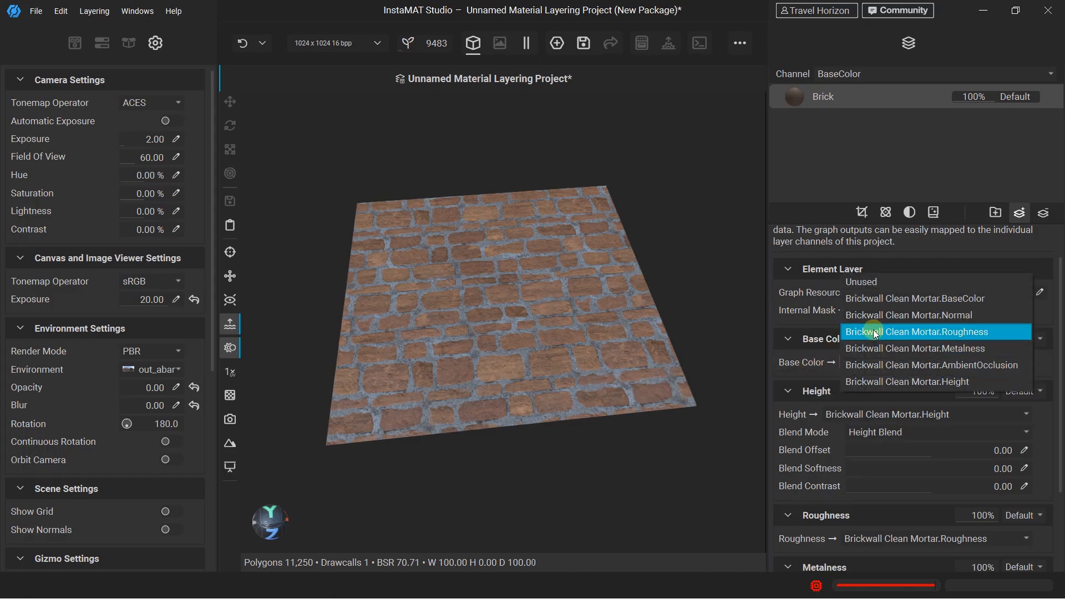
left_click(875, 287)
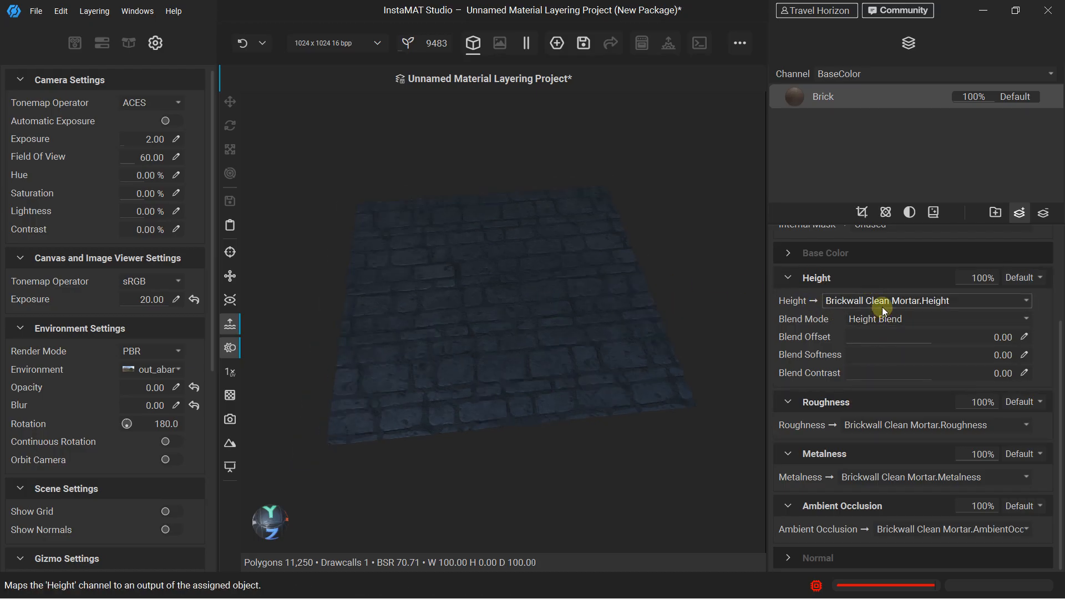
left_click(793, 254)
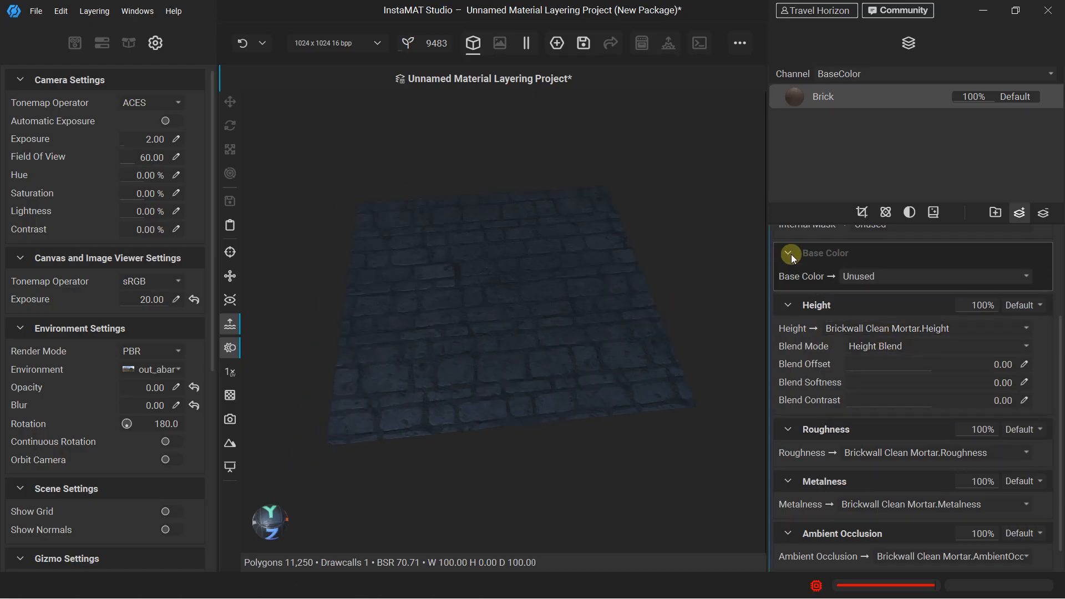
left_click(873, 278)
left_click(877, 295)
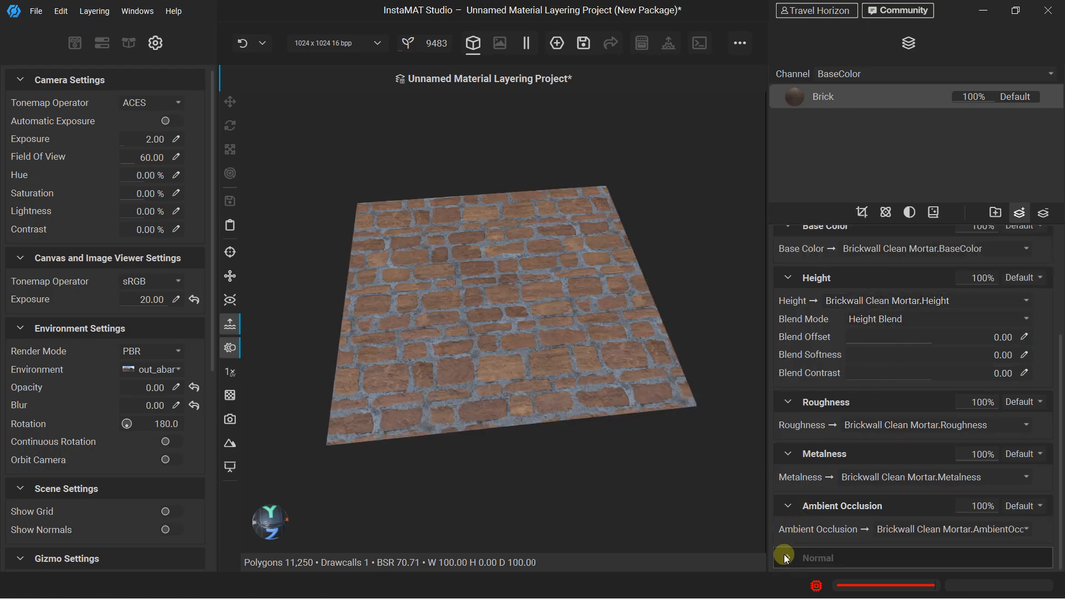
Map the Brick layer's Normal channel to Brickwall Clean Mortar.Normal and inspect the brick surface up close
scroll(627, 421, "up", 5)
middle_click_drag(669, 348, 513, 354)
scroll(889, 399, "down", 2)
left_click(851, 551)
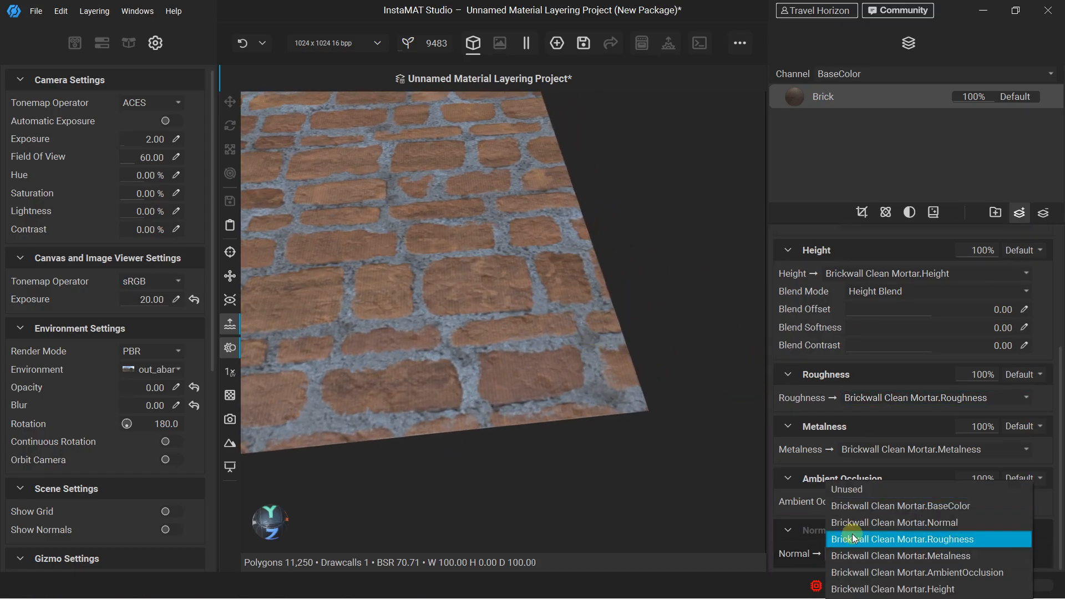
left_click(868, 524)
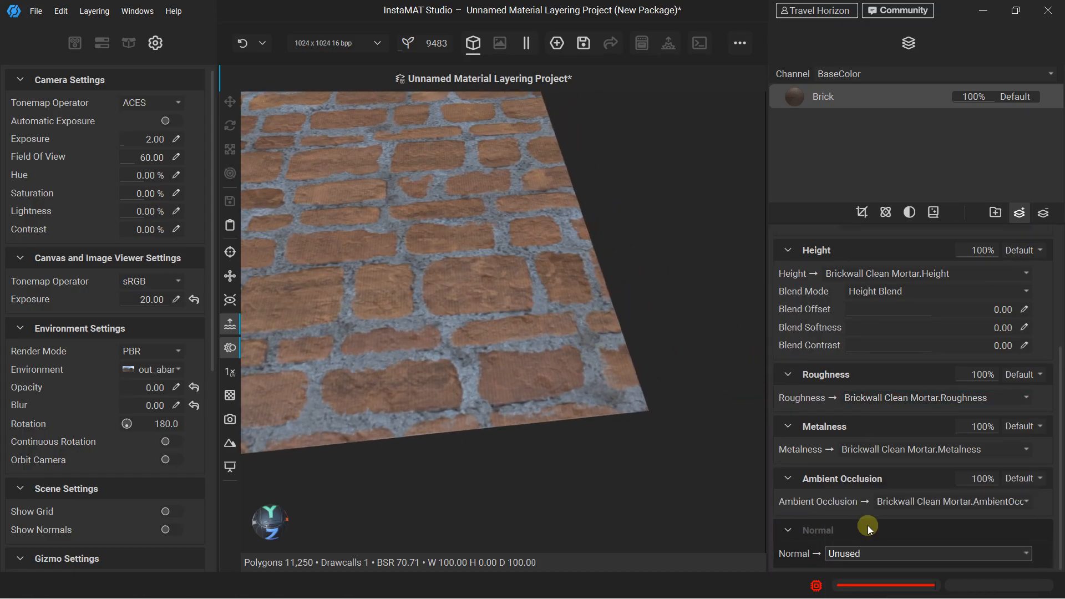
scroll(588, 349, "down", 4)
middle_click_drag(415, 242, 574, 268)
scroll(893, 372, "up", 3)
scroll(884, 310, "down", 3)
scroll(882, 332, "up", 3)
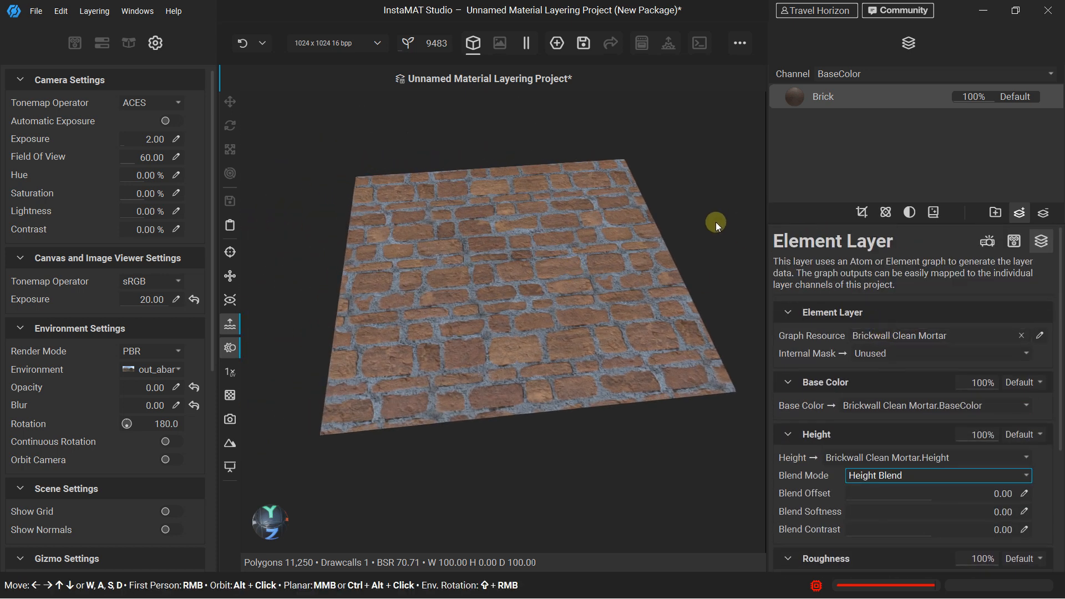
Replace the Brick layer with a new element layer using Laminated Wood Worn from the Manmade wood materials
left_click(826, 108)
key("Delete")
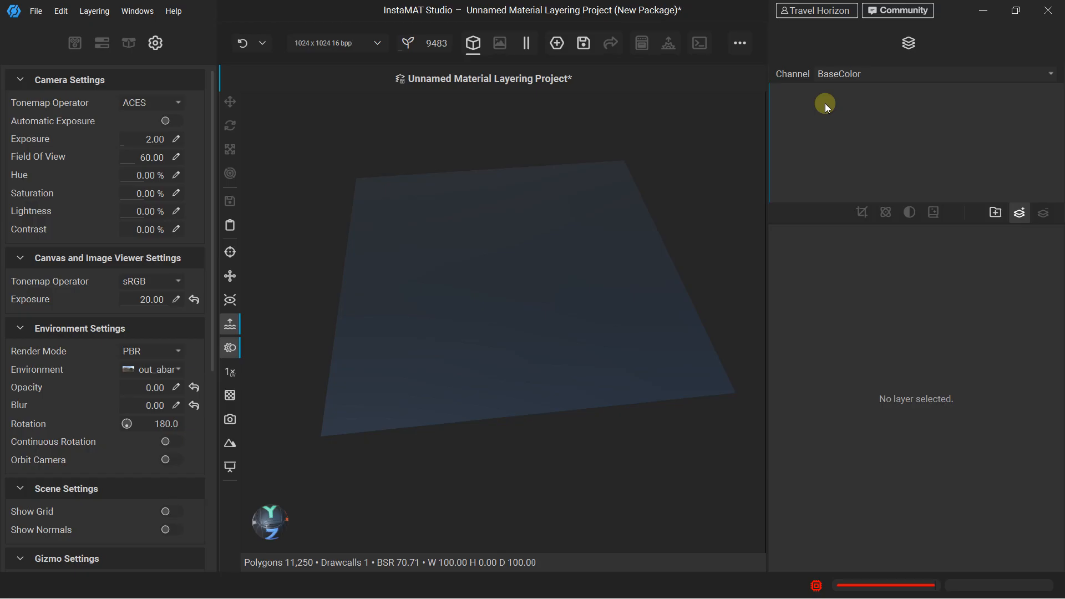
left_click(1017, 213)
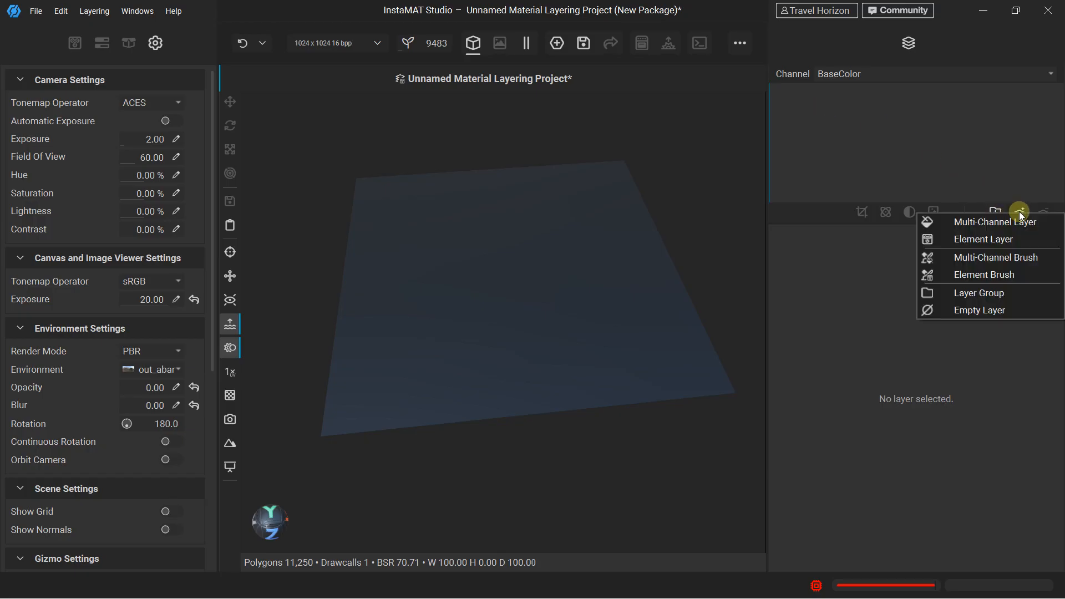
left_click(991, 239)
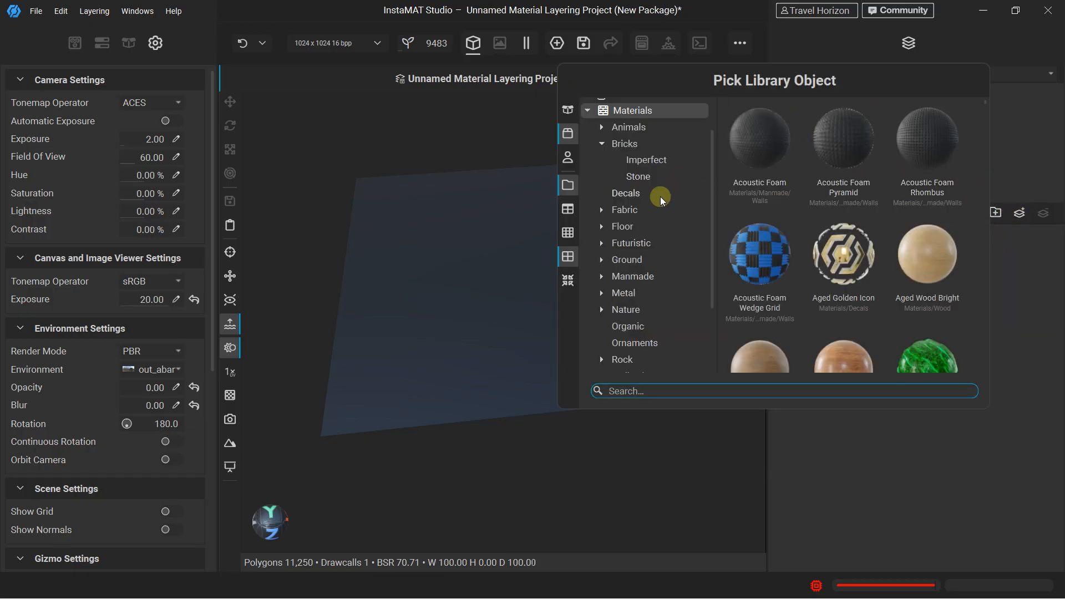
scroll(640, 232, "down", 2)
left_click(601, 330)
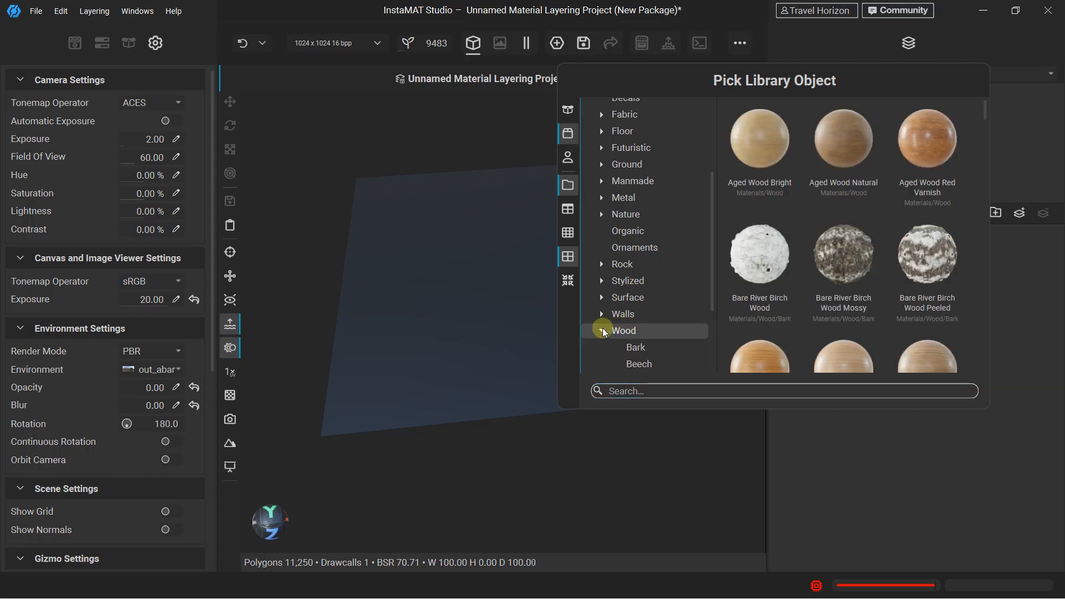
scroll(686, 287, "down", 2)
left_click(638, 268)
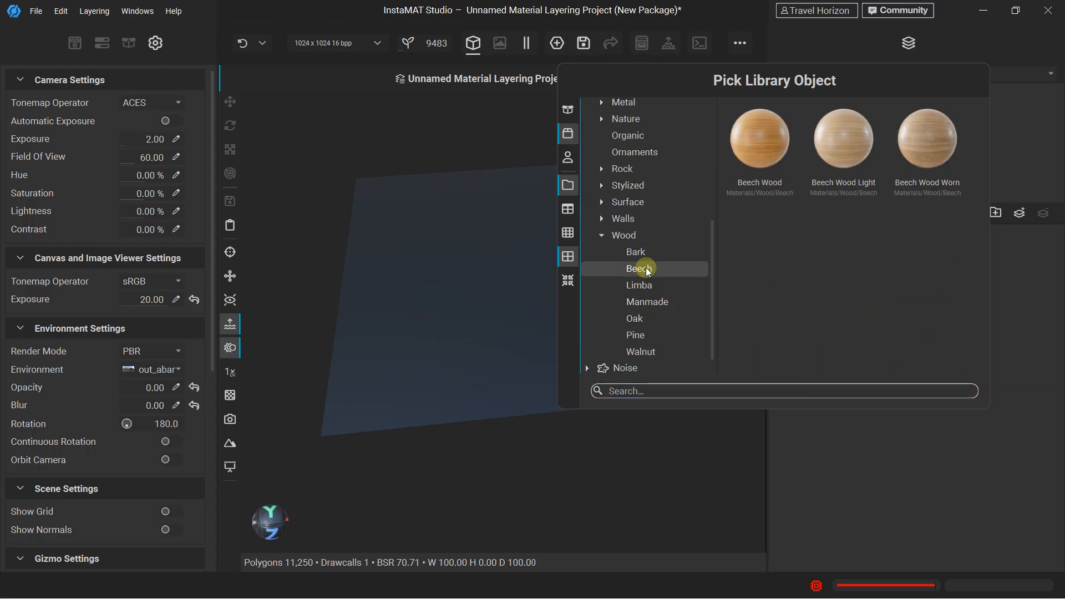
left_click(649, 301)
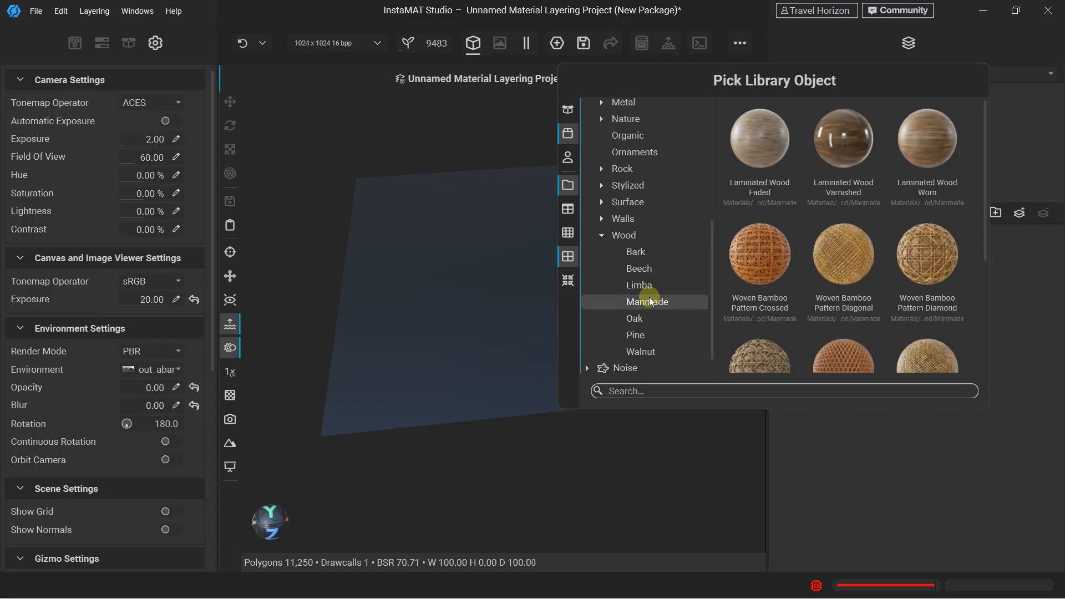
left_click(940, 138)
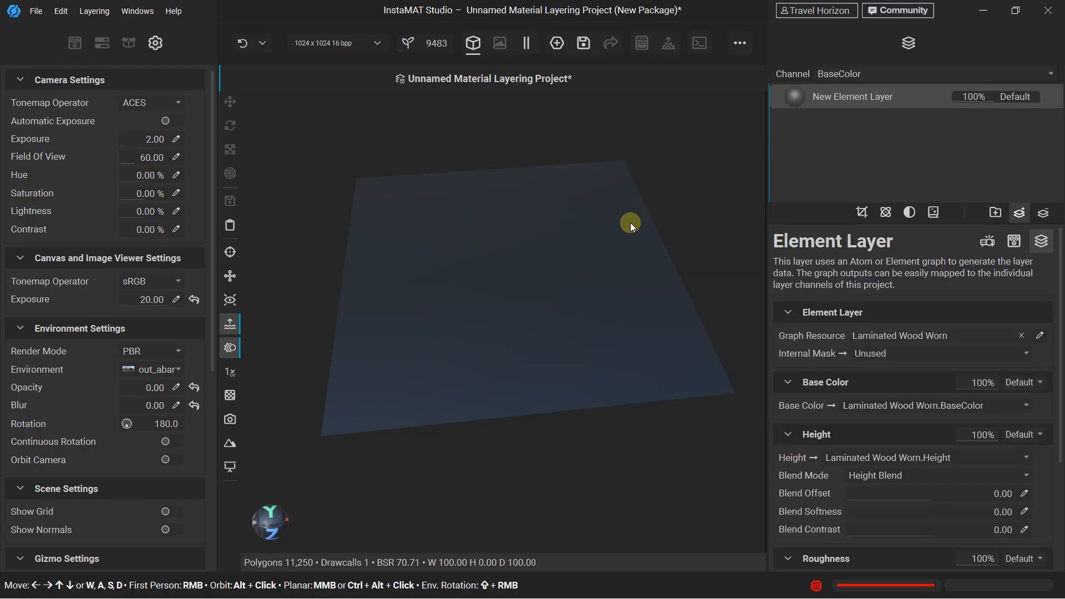
Rename the new element layer to Wood
double_click(854, 99)
type("Wood")
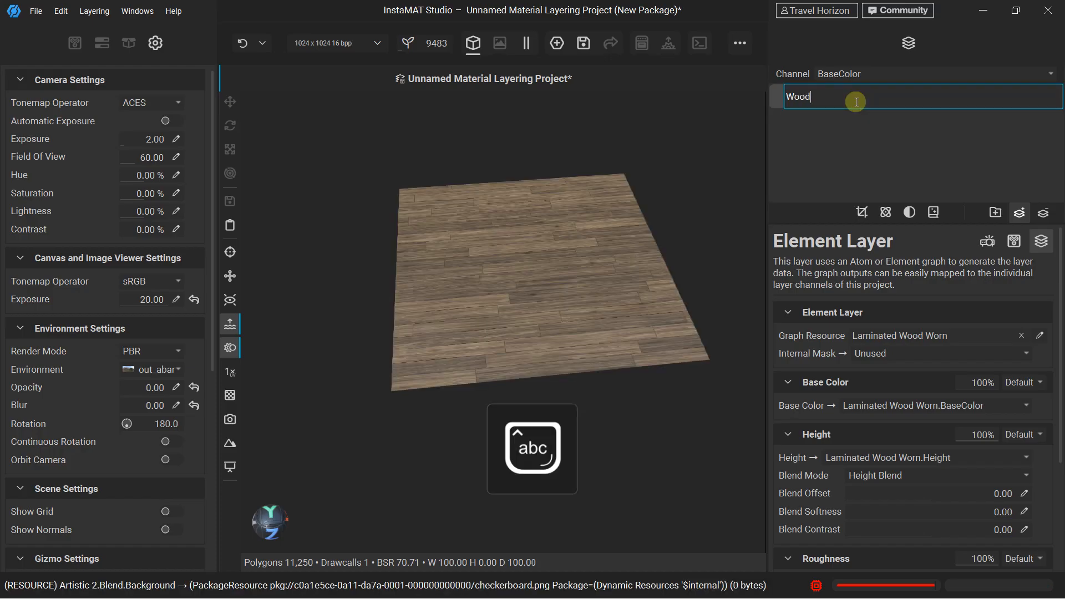
key("Return")
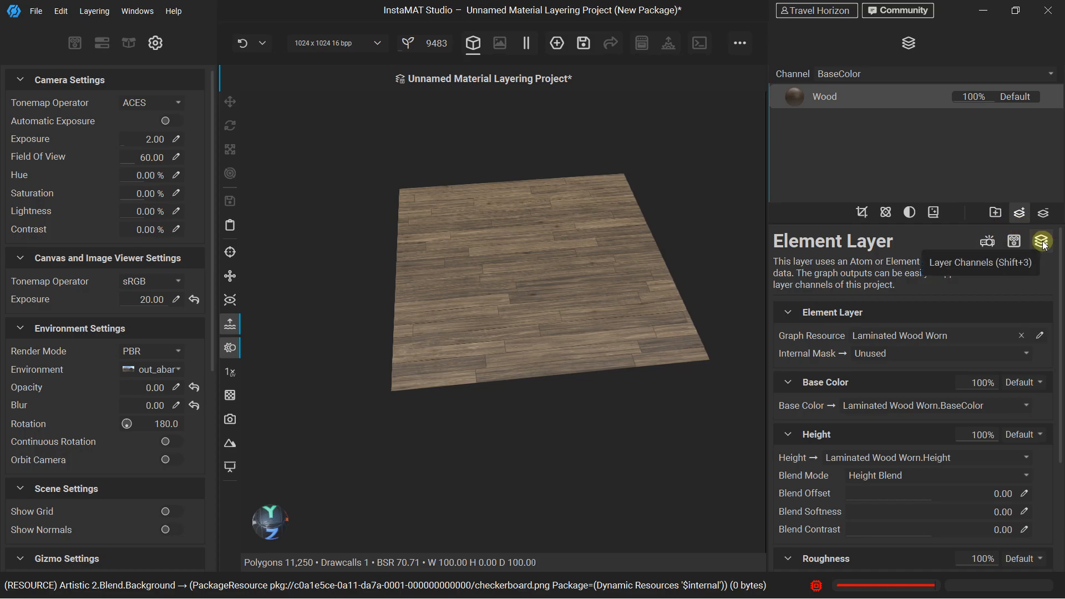
Map the Wood layer's Normal channel to Laminated Wood Worn.Normal and inspect the wood surface
scroll(857, 388, "down", 1)
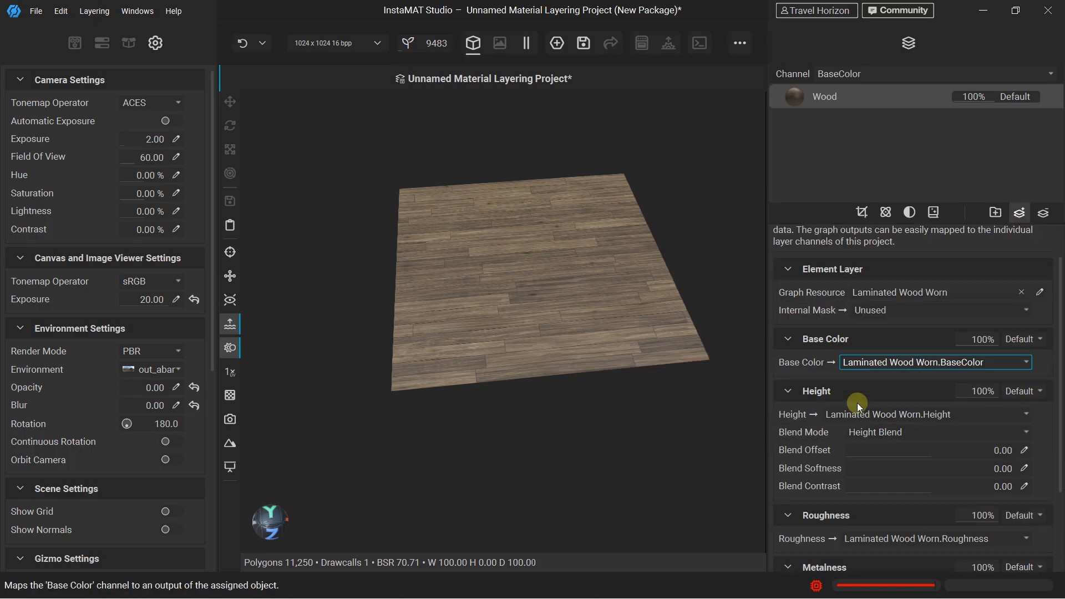
scroll(826, 403, "down", 3)
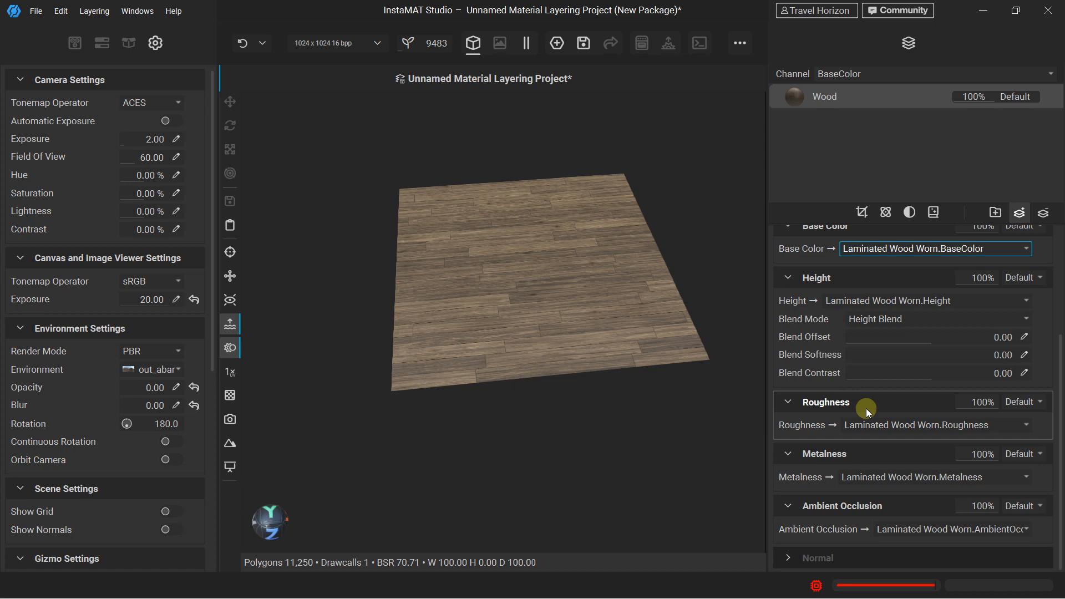
left_click(786, 559)
left_click(860, 555)
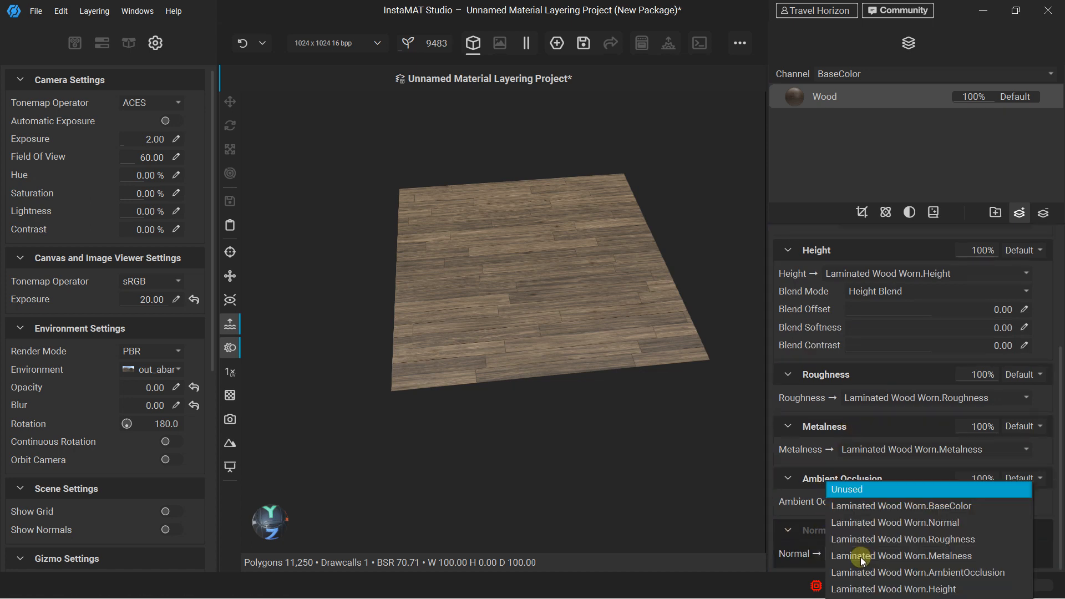
left_click(877, 522)
scroll(590, 296, "up", 3)
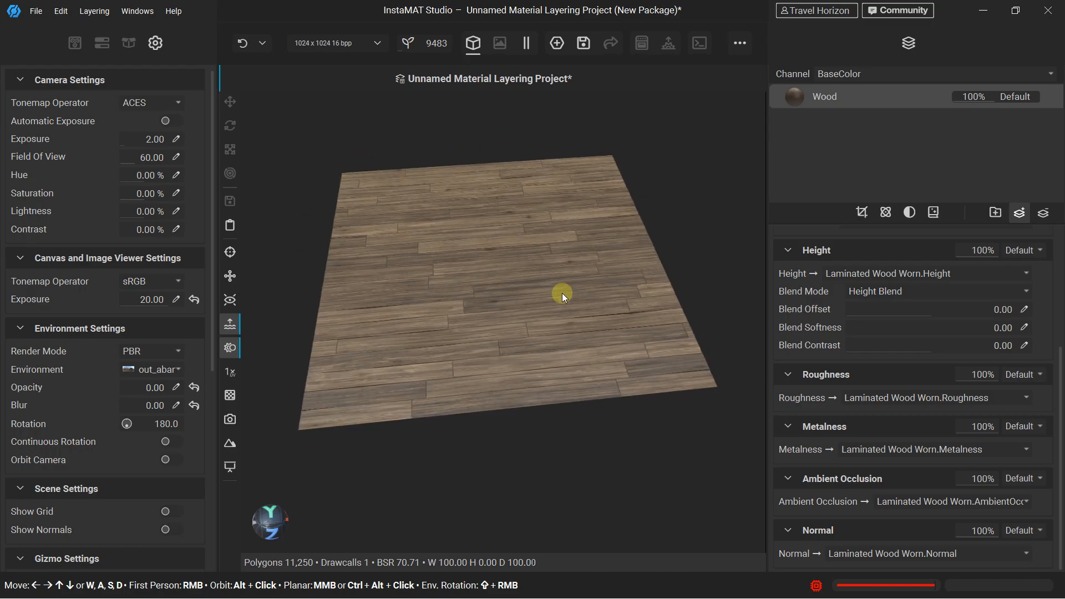
scroll(561, 287, "down", 2)
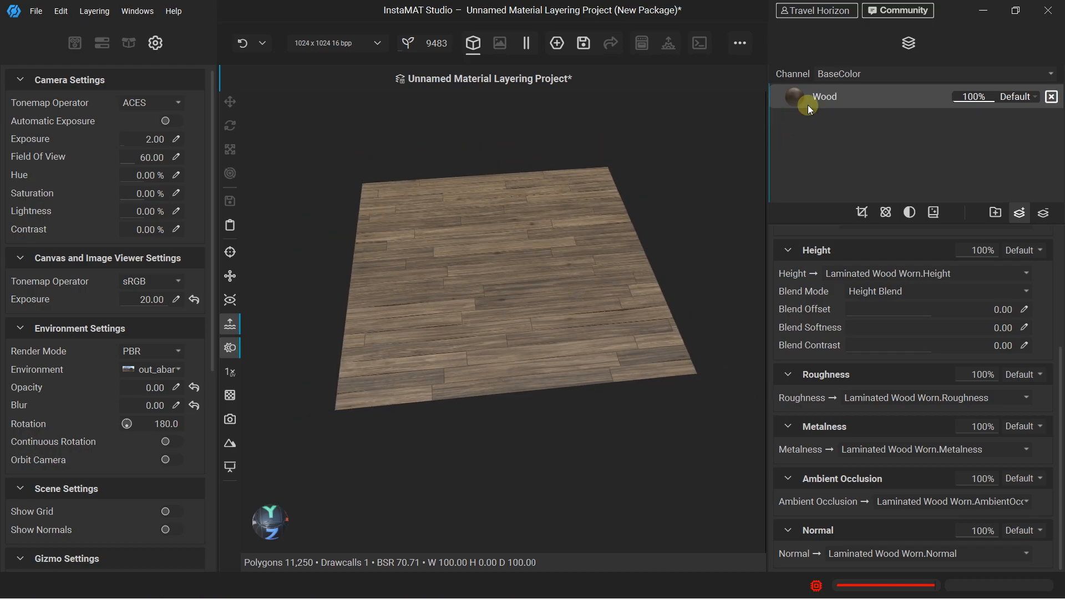
Delete the Wood layer and create a new Element Graph project without a template
key("Delete")
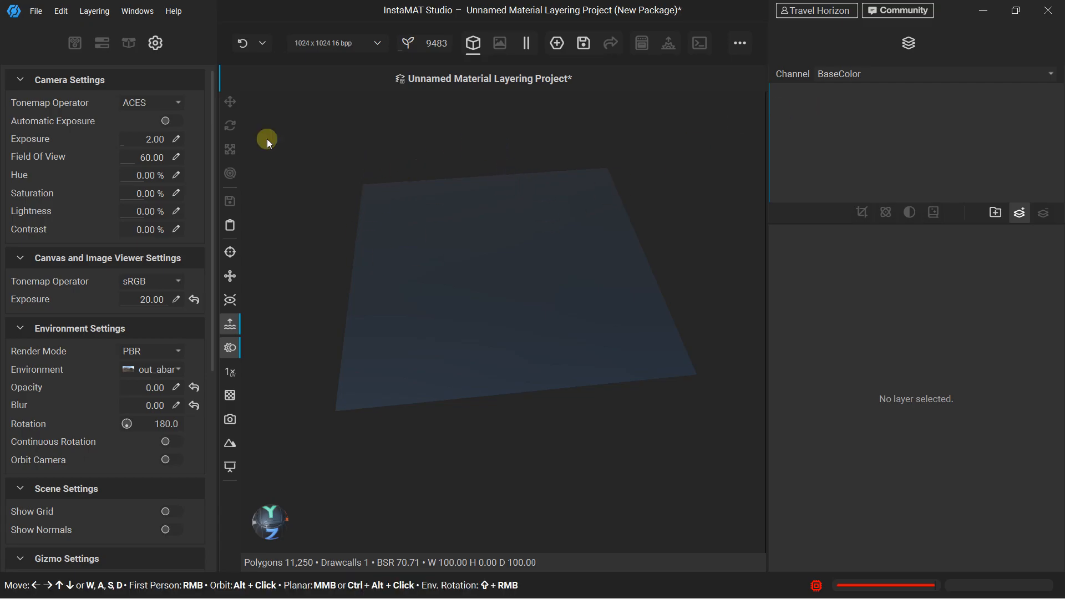
left_click(36, 11)
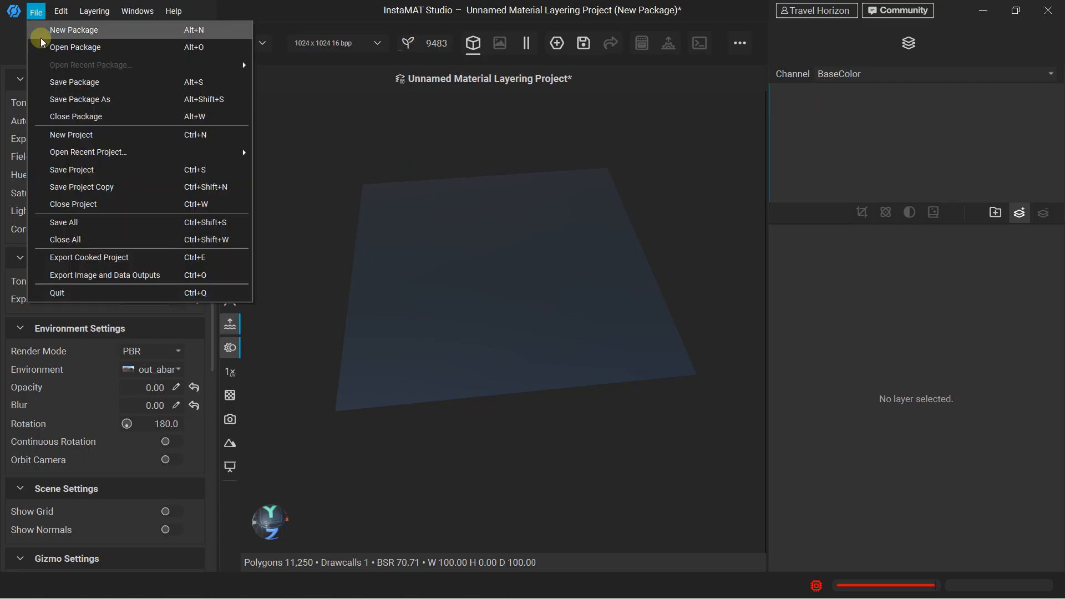
left_click(74, 134)
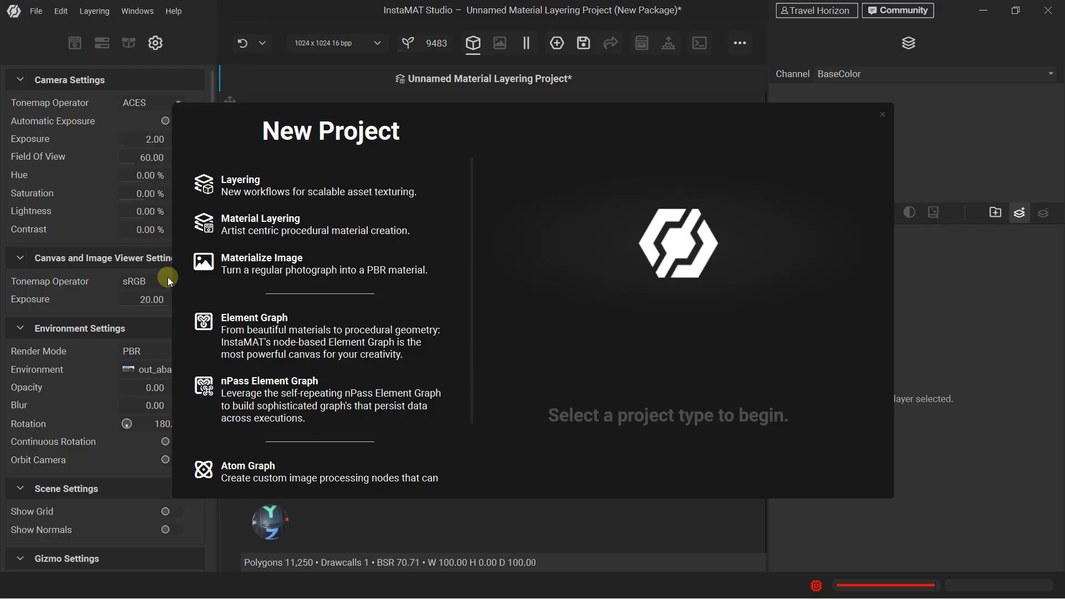
left_click(270, 333)
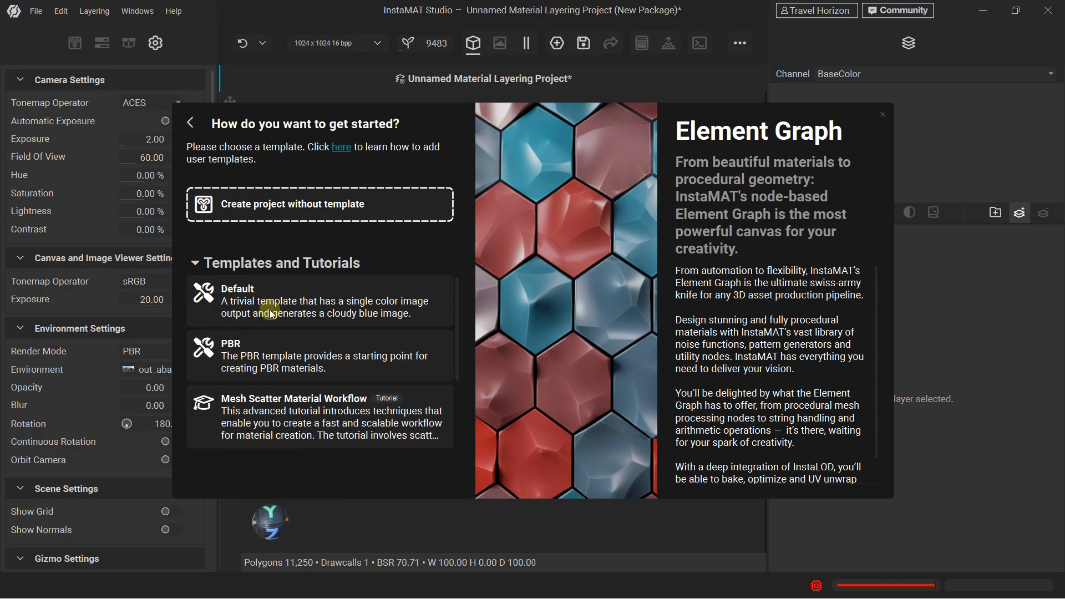
left_click(271, 207)
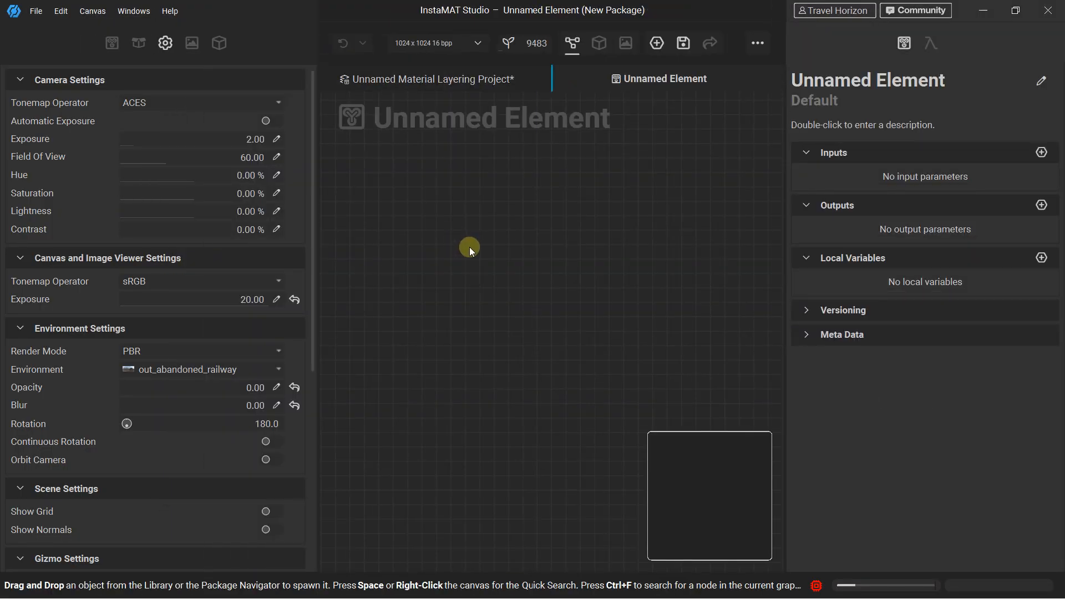
Add a Material Make node to the empty element graph
scroll(489, 274, "up", 1)
scroll(504, 278, "down", 2)
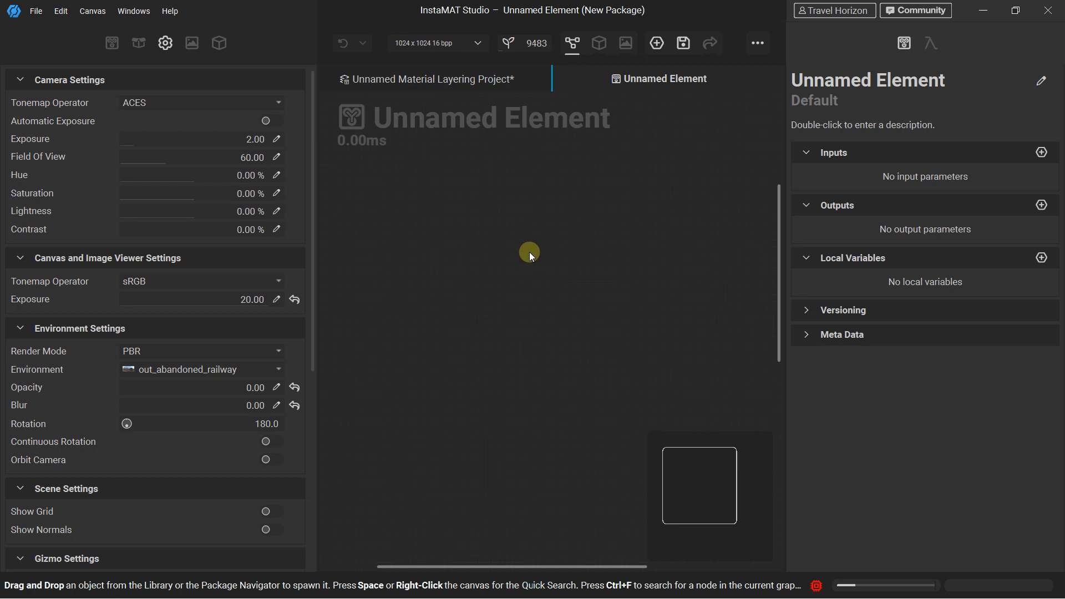
key("space")
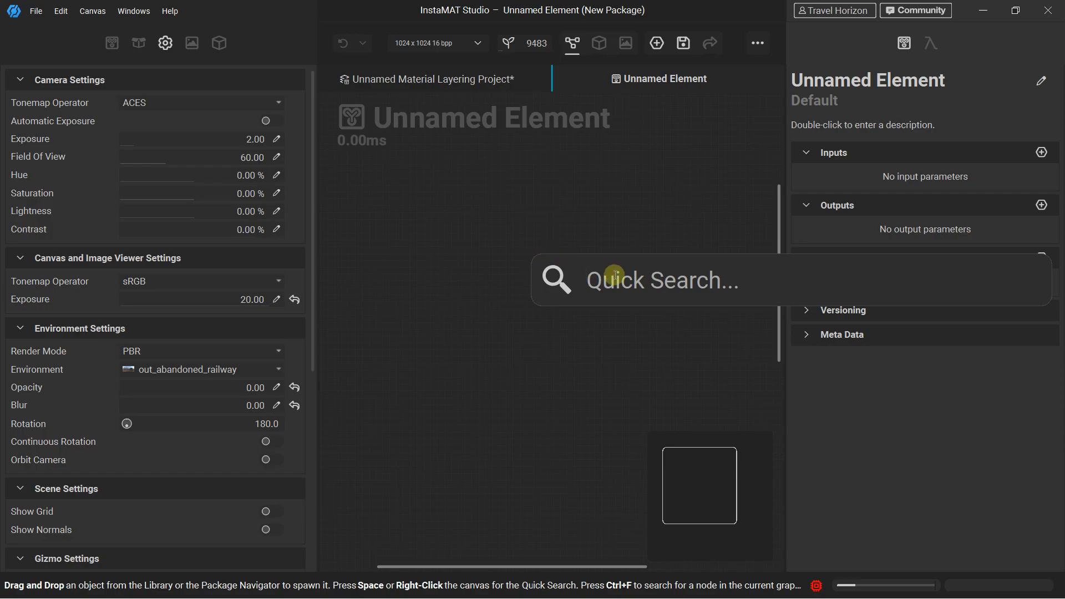
type("material ")
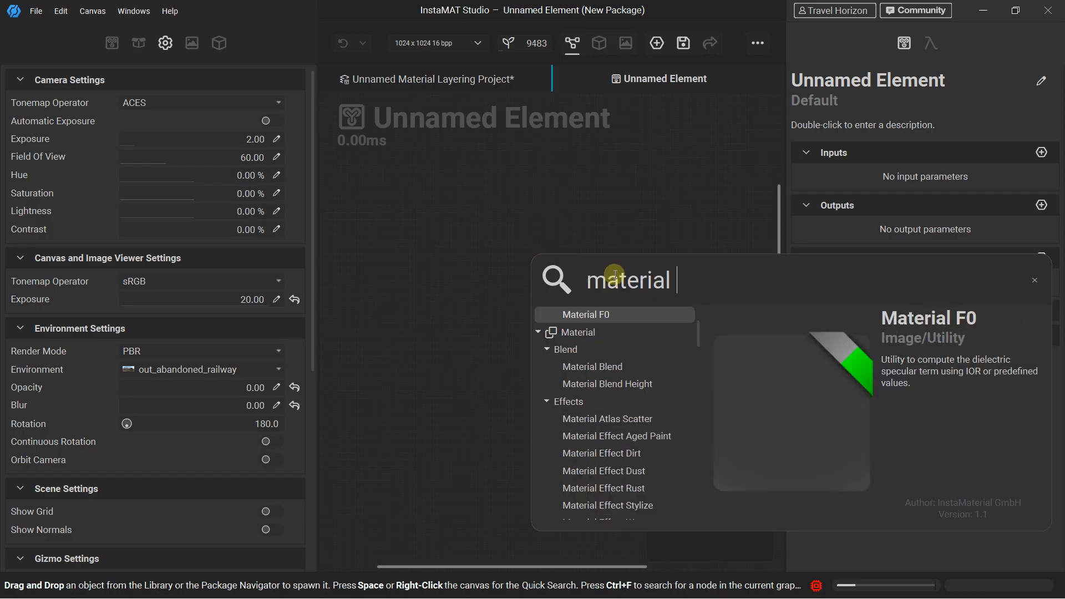
type("make")
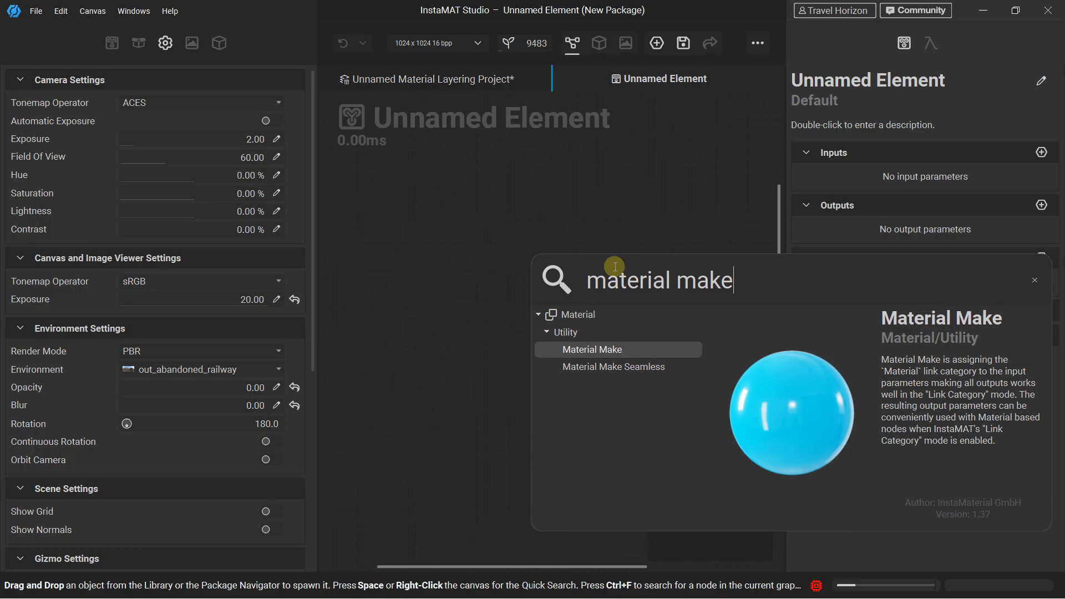
left_click(593, 349)
left_click_drag(571, 332, 521, 269)
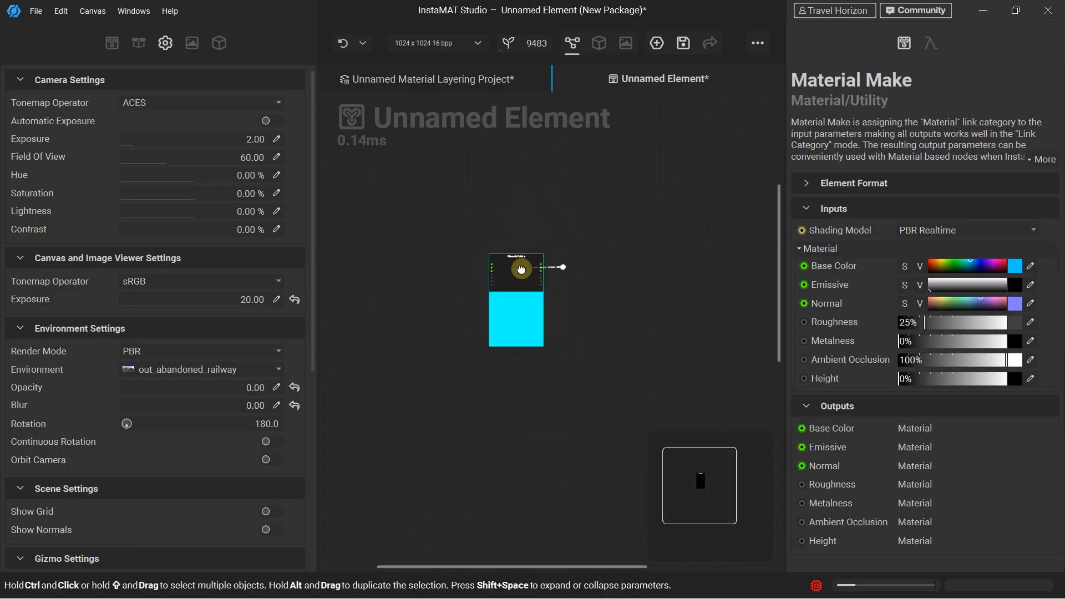
scroll(521, 268, "up", 5)
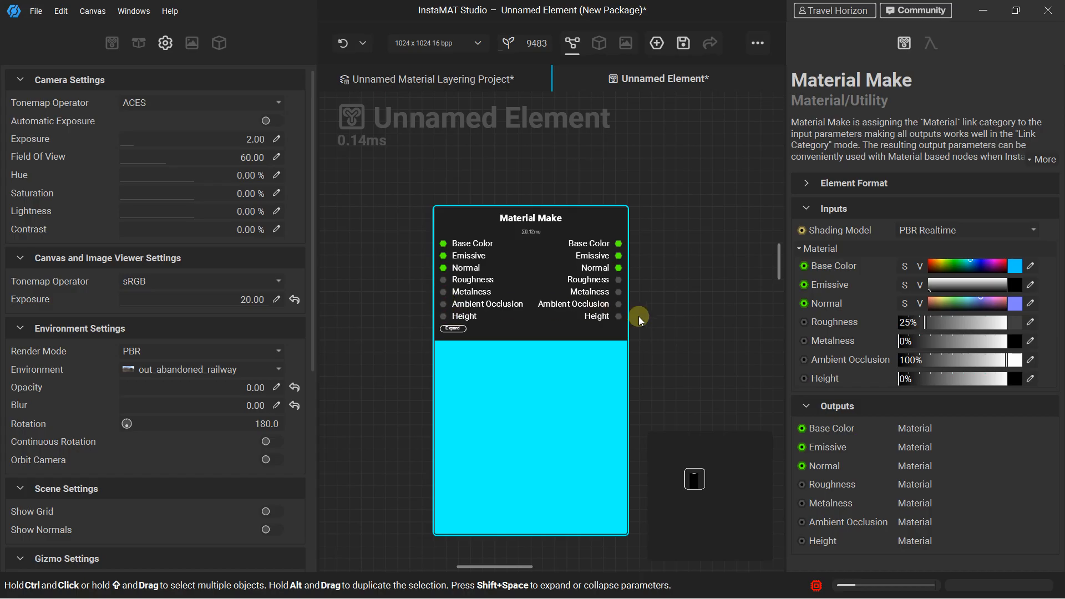
scroll(638, 316, "down", 2)
scroll(455, 232, "down", 2)
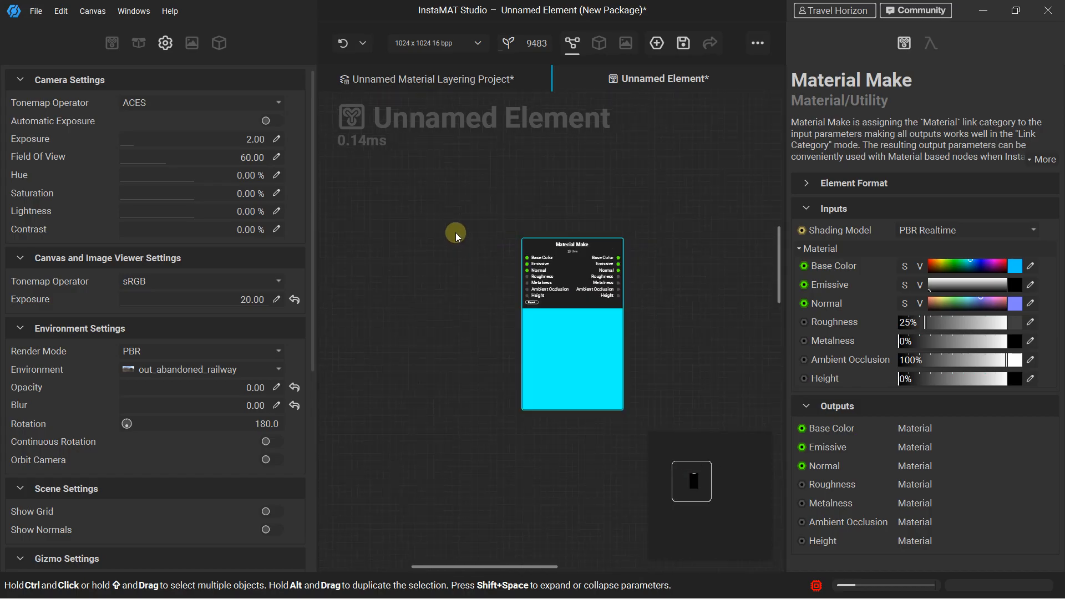
Search the node library for "pattern" and add the Basket Weave node from the Structured patterns
left_click(419, 179)
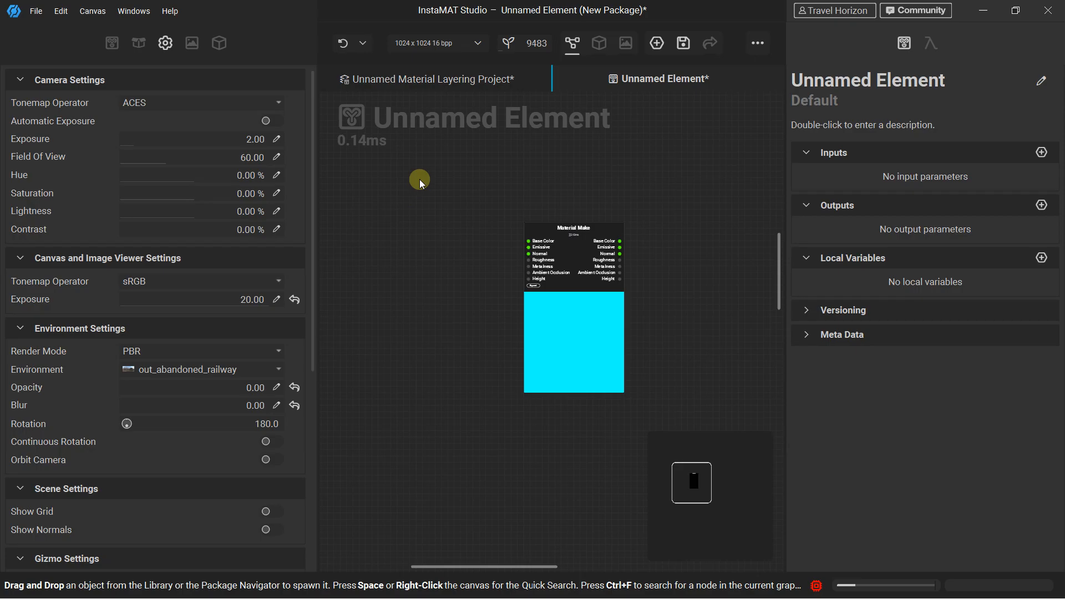
key("space")
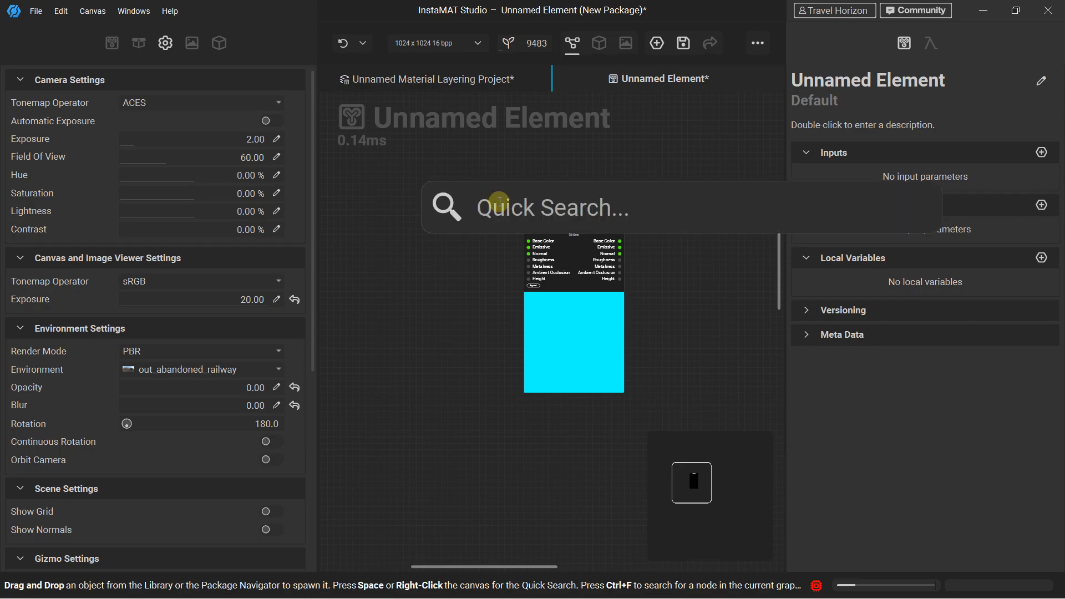
type("pattern")
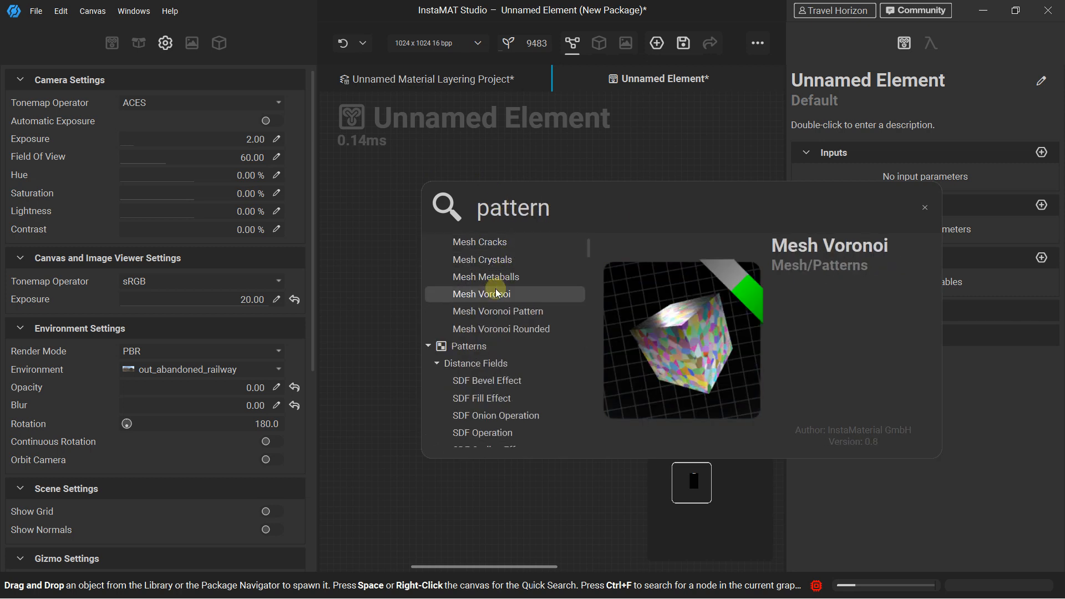
scroll(490, 322, "down", 3)
scroll(471, 333, "down", 10)
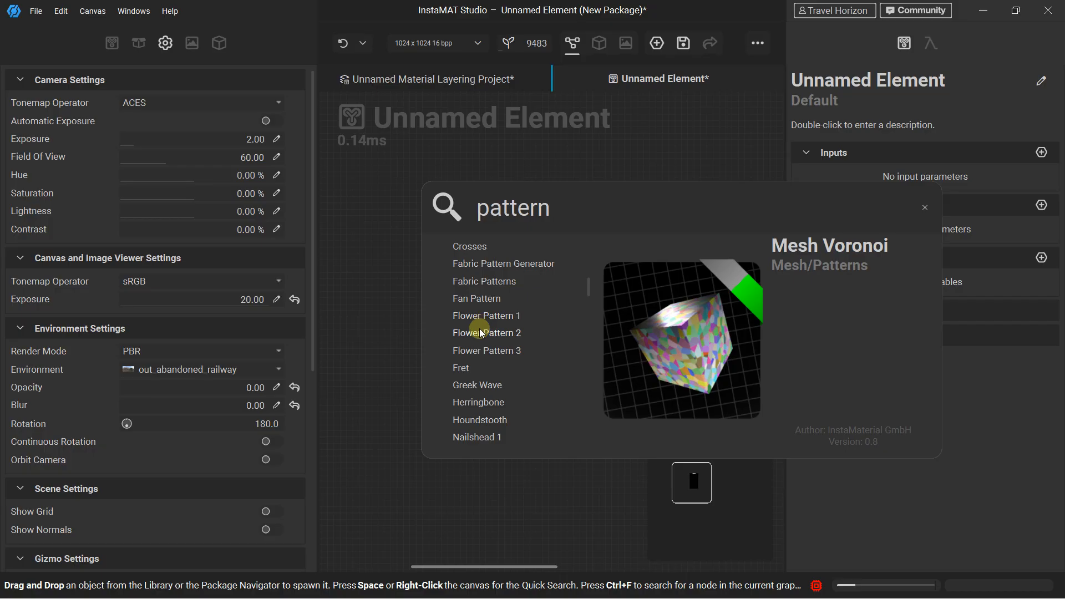
scroll(474, 311, "down", 10)
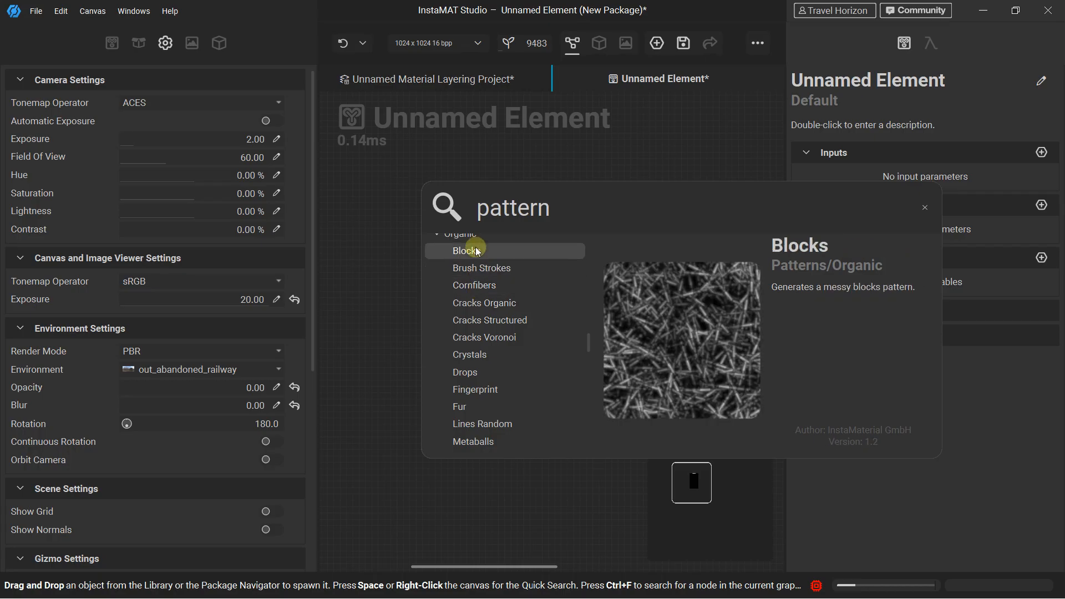
scroll(484, 303, "down", 3)
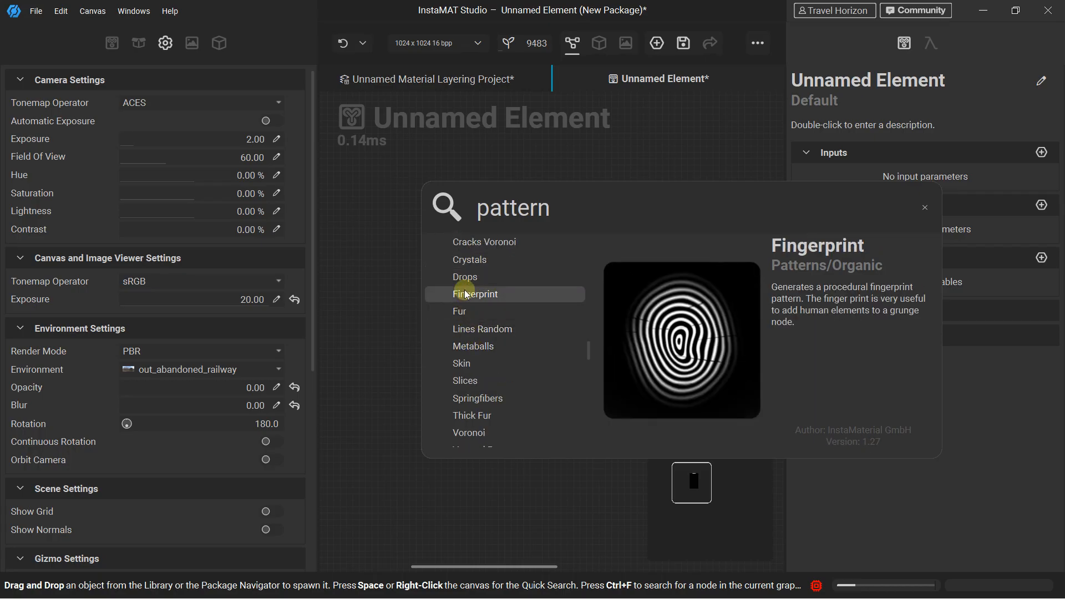
scroll(481, 327, "down", 3)
scroll(467, 386, "down", 10)
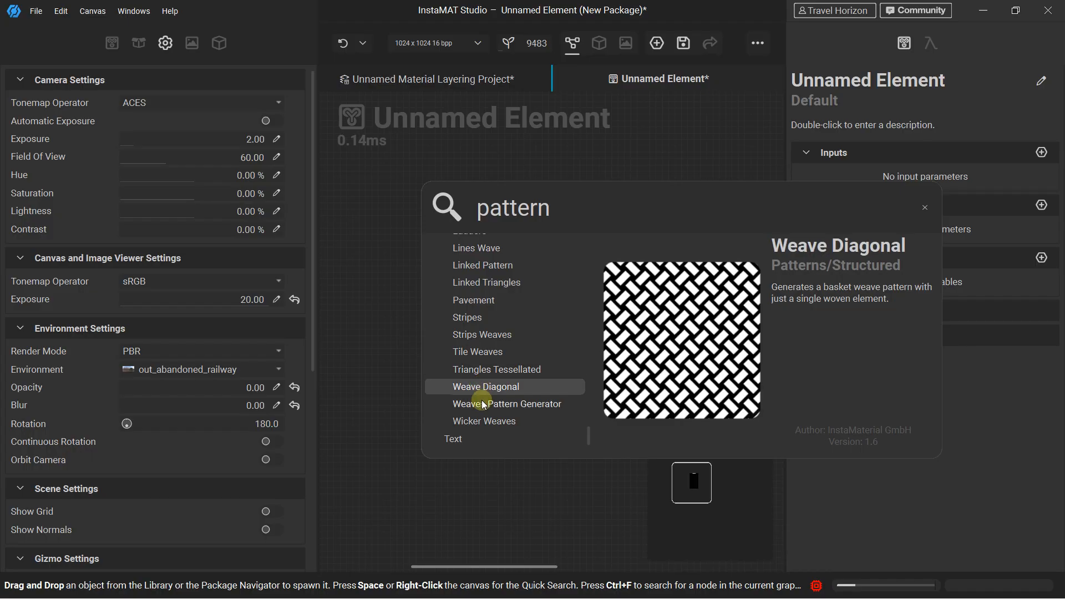
scroll(489, 388, "up", 2)
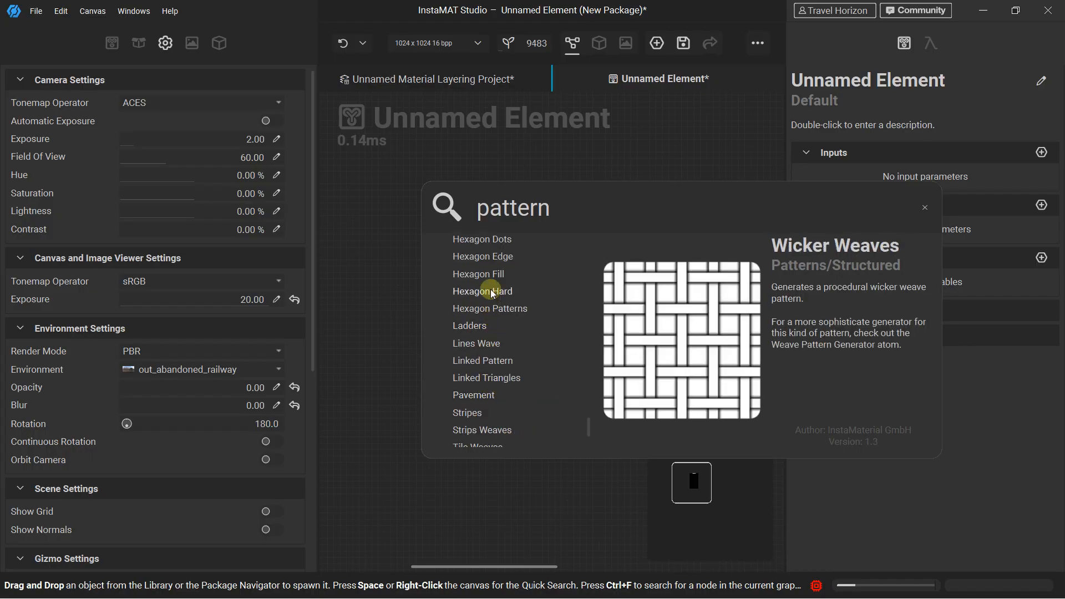
scroll(490, 336, "up", 2)
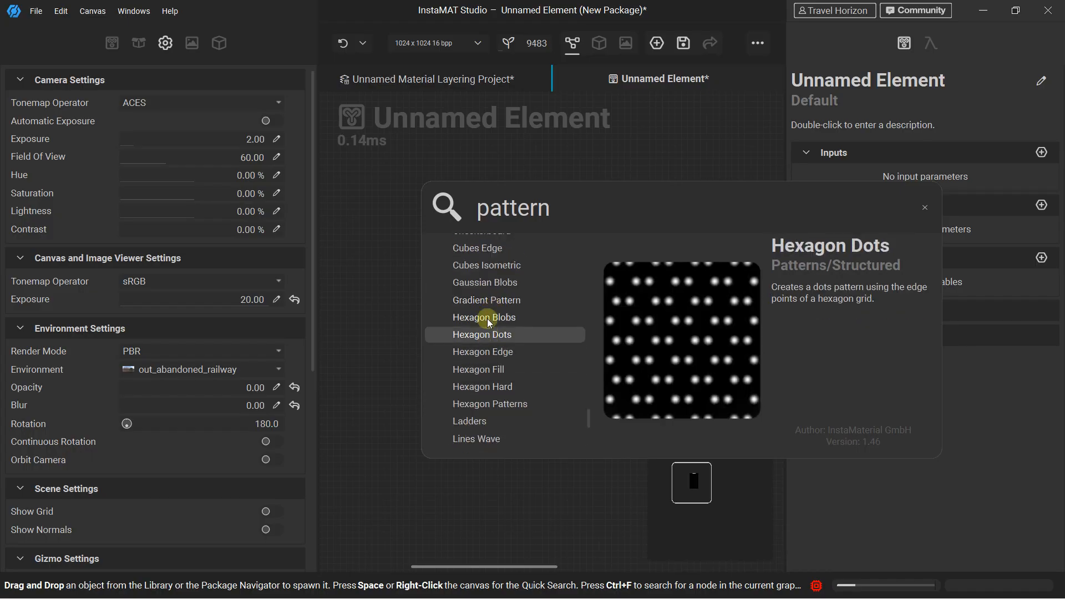
scroll(491, 315, "up", 2)
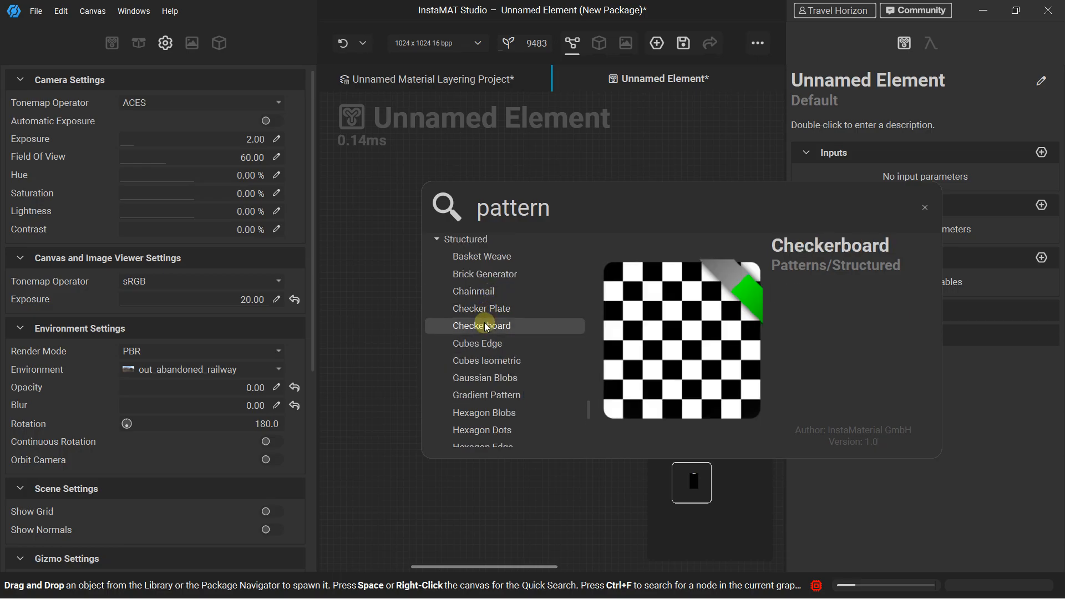
scroll(488, 302, "up", 1)
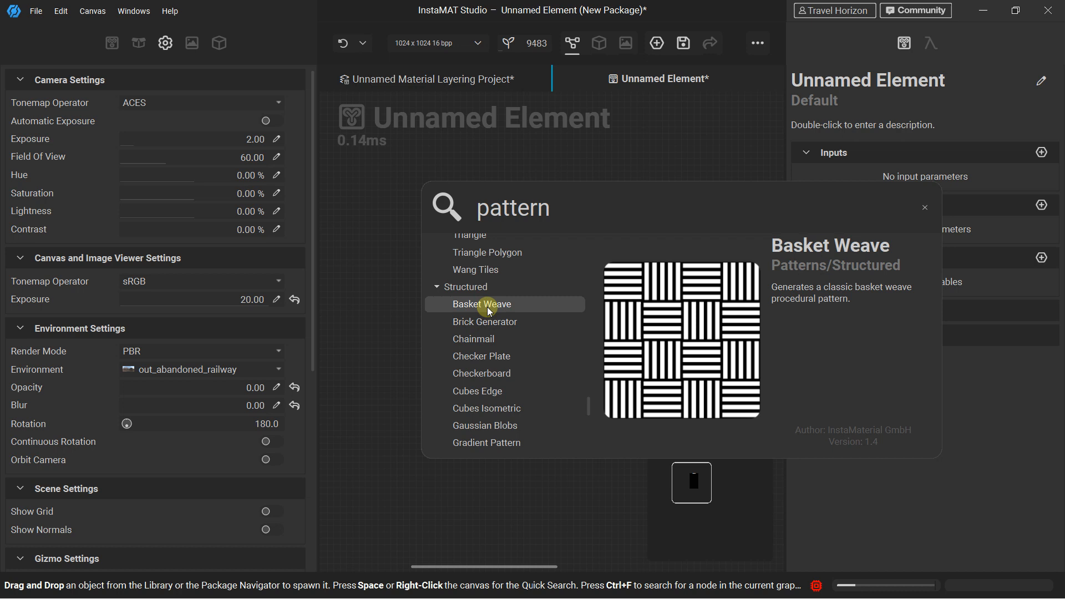
left_click(488, 308)
Connect the Basket Weave node's Output to the Base Color input of Material Make
left_click_drag(459, 205, 628, 282)
left_click_drag(385, 165, 396, 176)
left_click(677, 261)
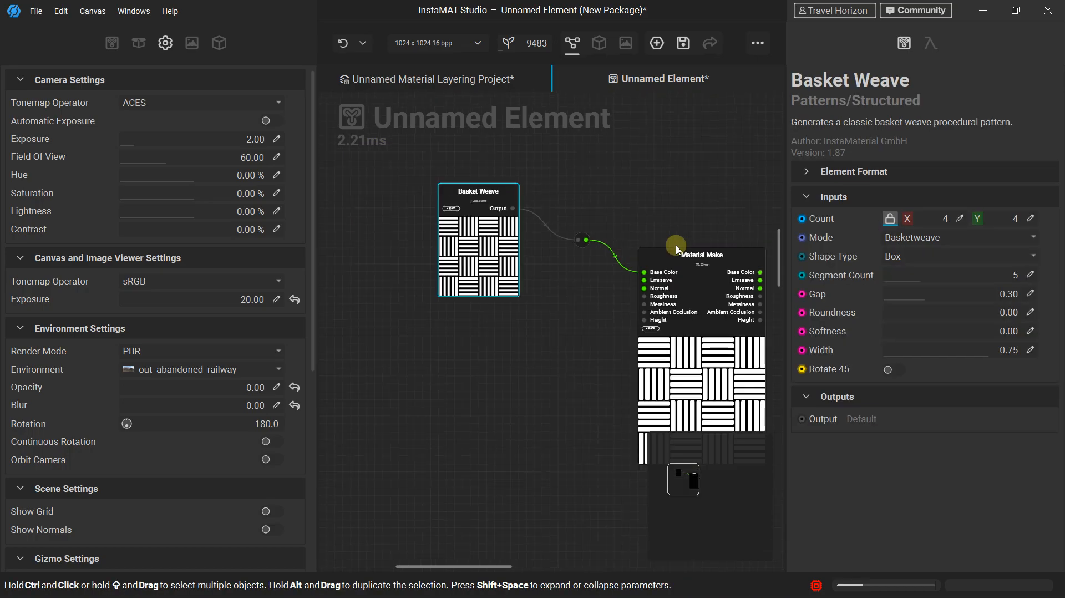
Preview the Material Make node as a 3D material on the cube
scroll(675, 245, "down", 2)
right_click(631, 244)
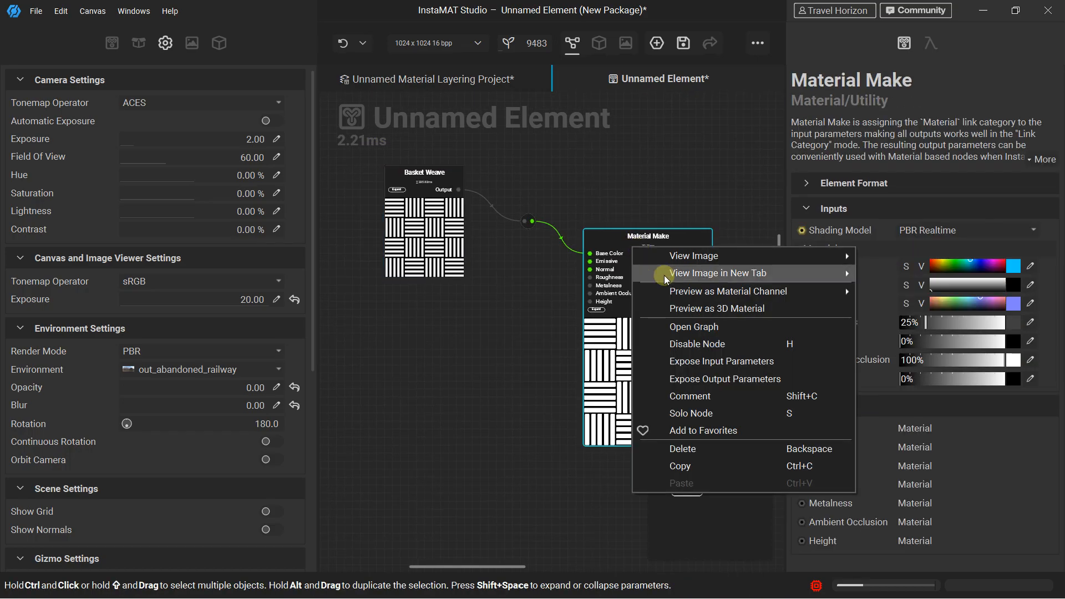
left_click(676, 309)
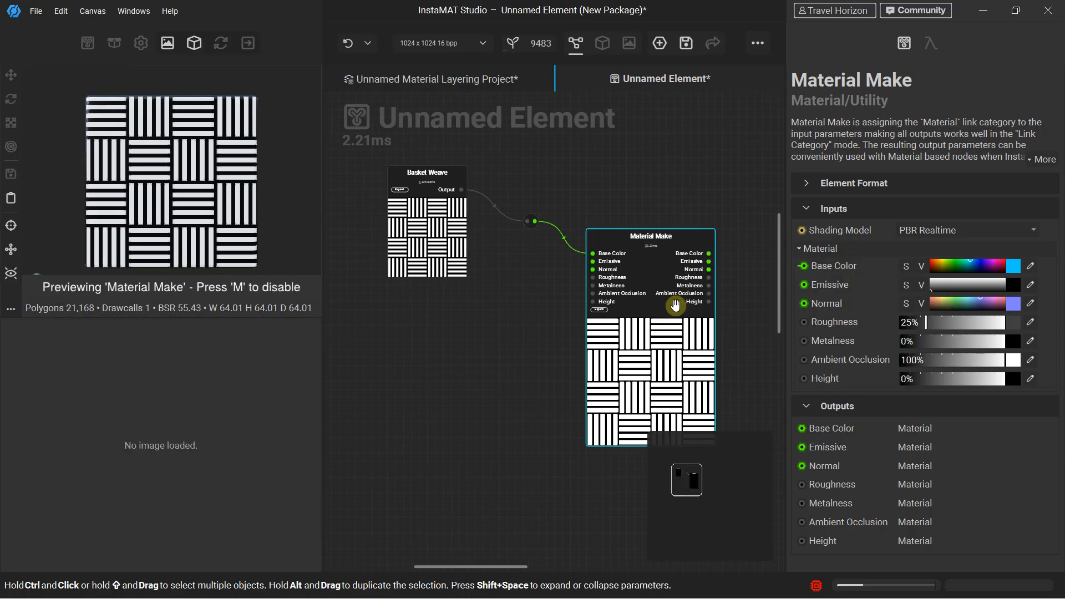
left_click(38, 275)
left_click(37, 268)
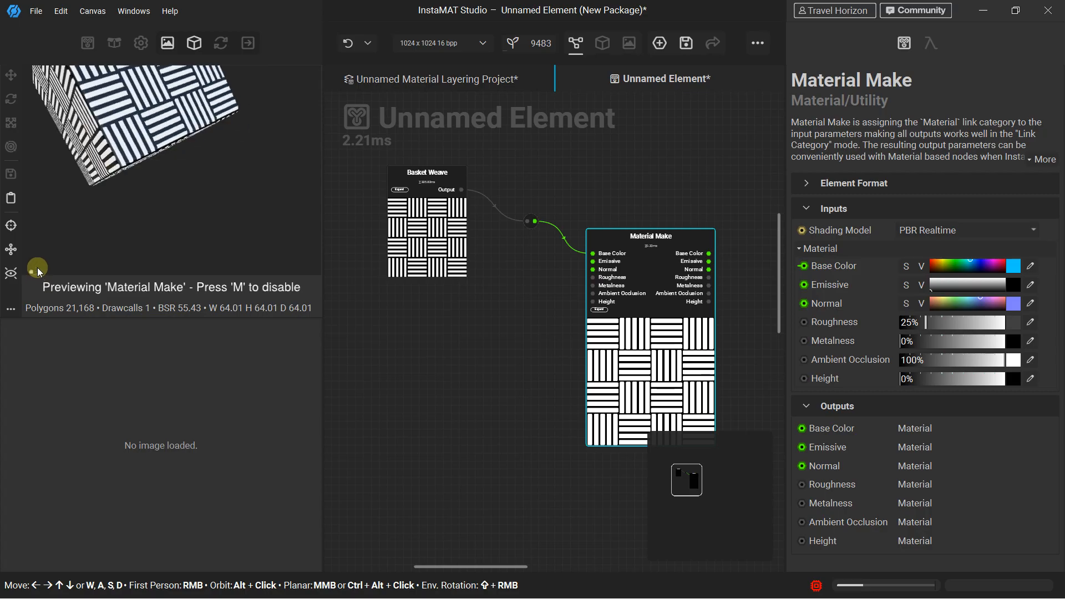
Show the Basket Weave node's Output image in the image viewer
left_click(427, 173)
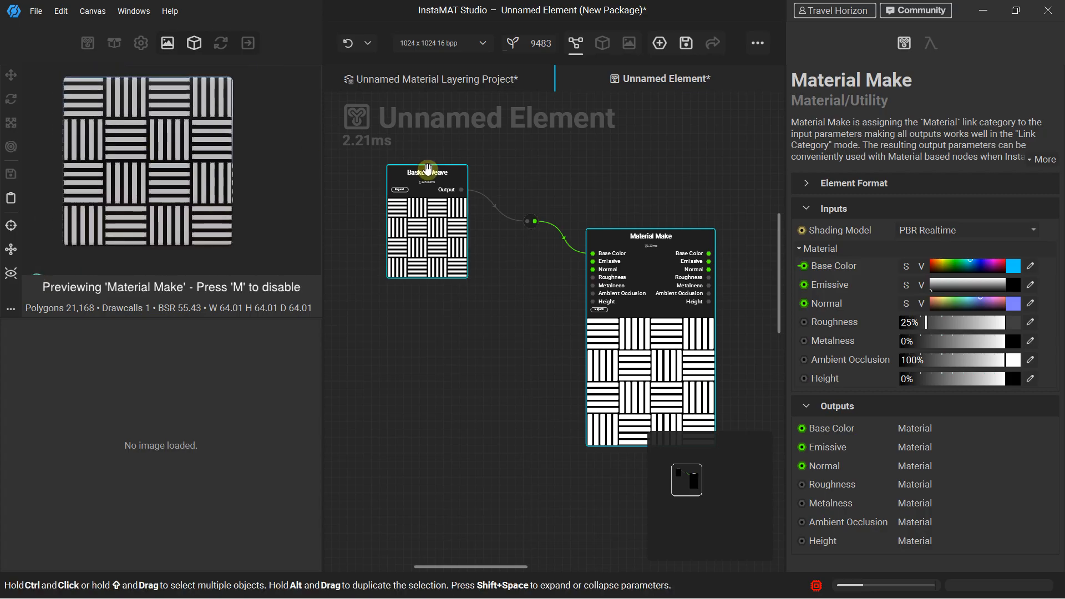
right_click(428, 174)
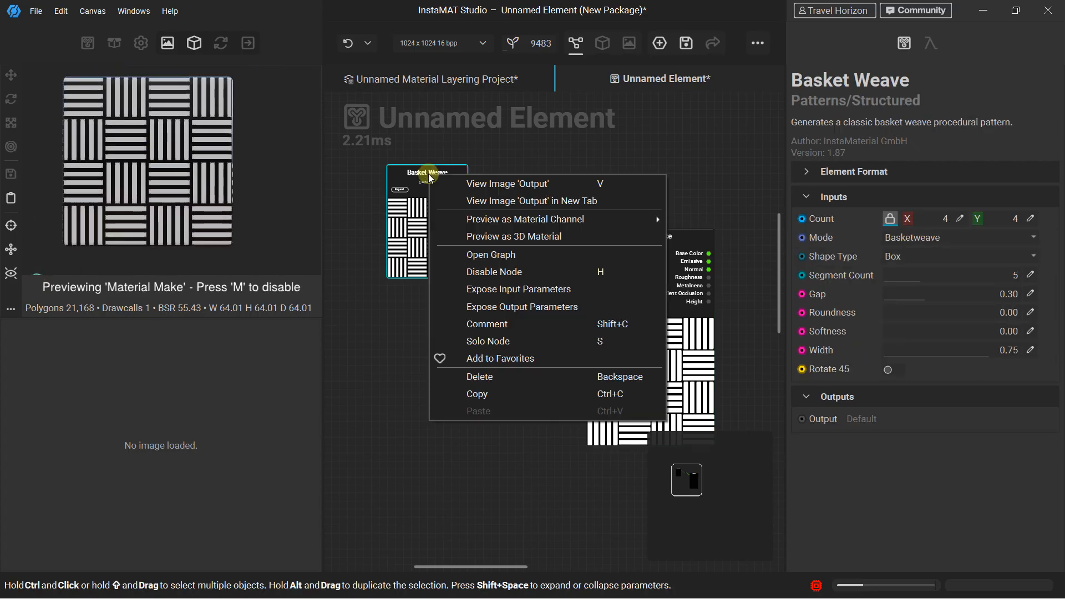
left_click(471, 190)
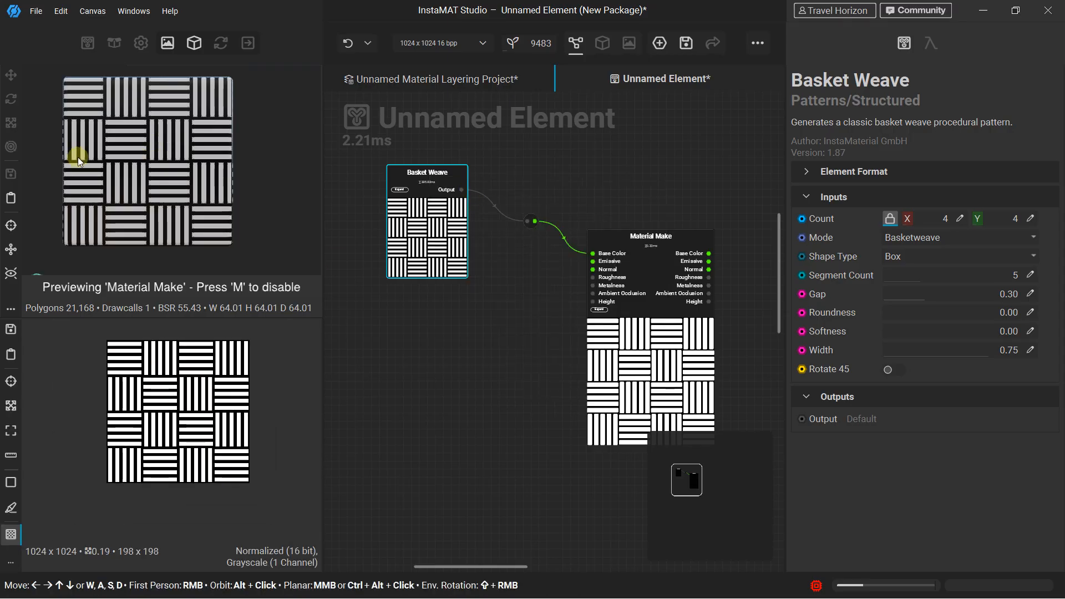
Enlarge the 3D preview area and examine the basket weave on the cube from an angled view and up close
left_click_drag(35, 277, 43, 280, "alt")
scroll(203, 173, "down", 3)
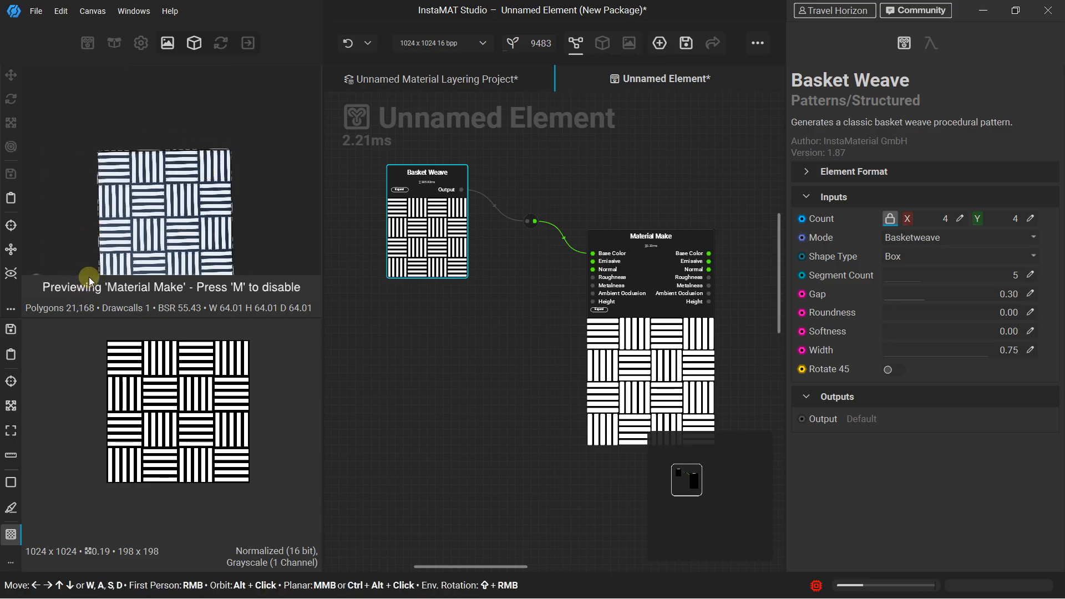
left_click_drag(83, 317, 84, 344)
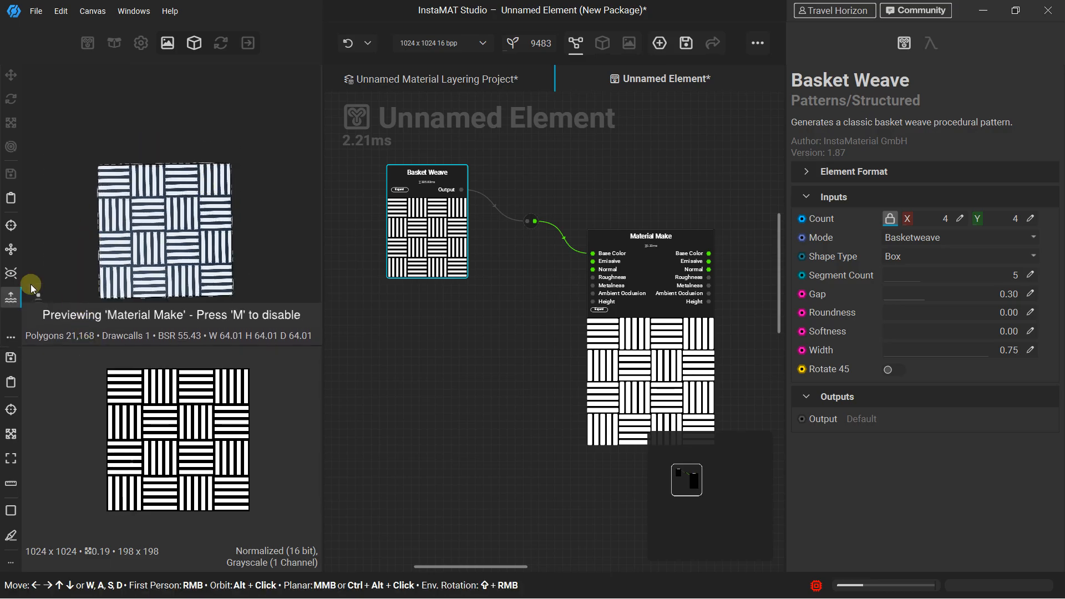
left_click(39, 301)
scroll(191, 210, "down", 2)
middle_click_drag(192, 209, 141, 116)
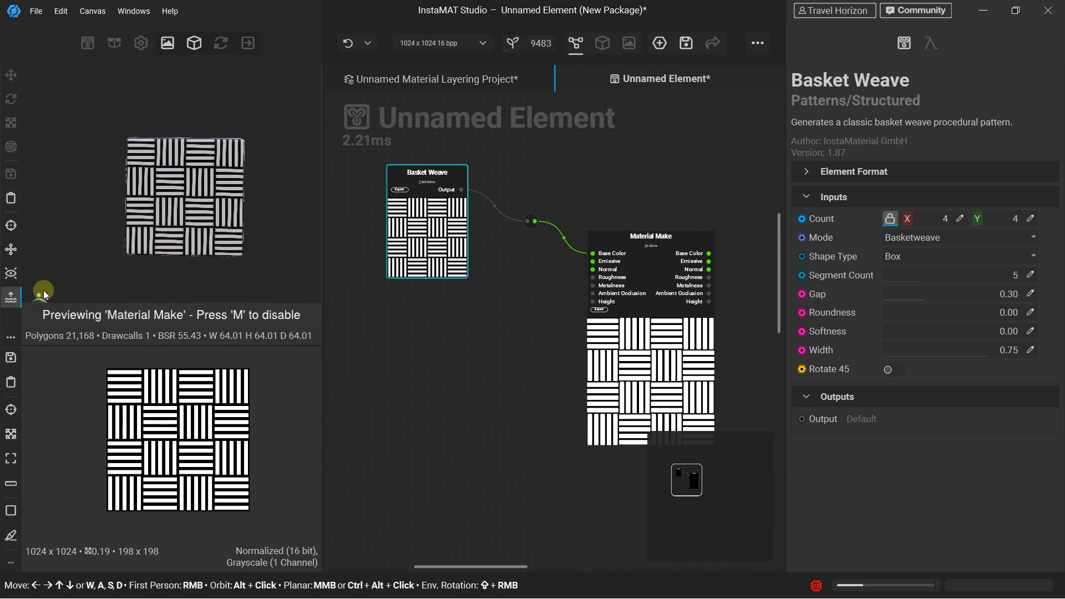
left_click_drag(37, 301, 157, 152)
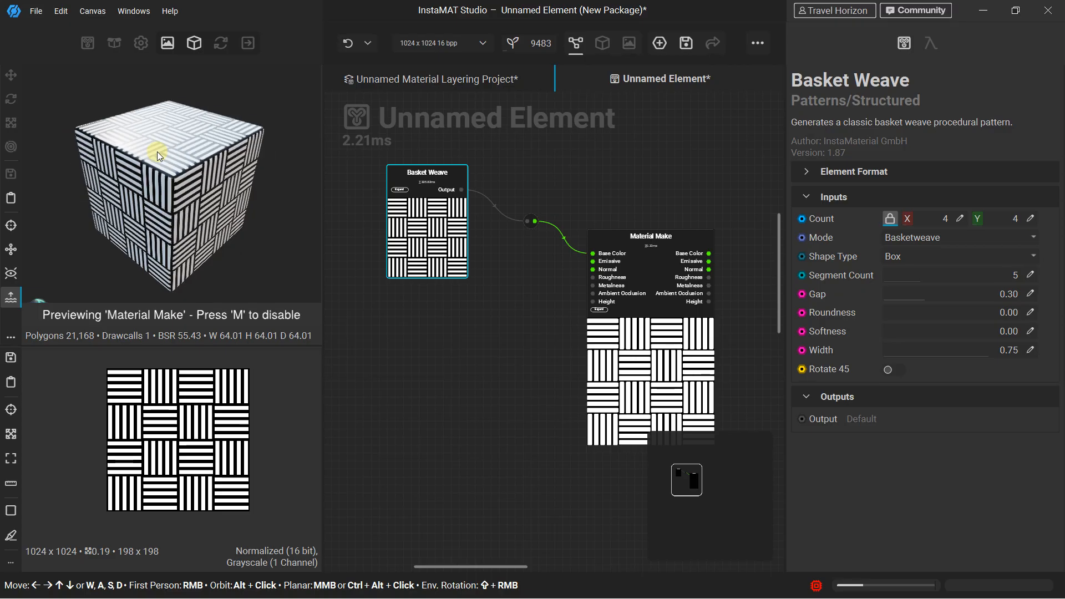
scroll(501, 191, "up", 2)
scroll(179, 180, "up", 5)
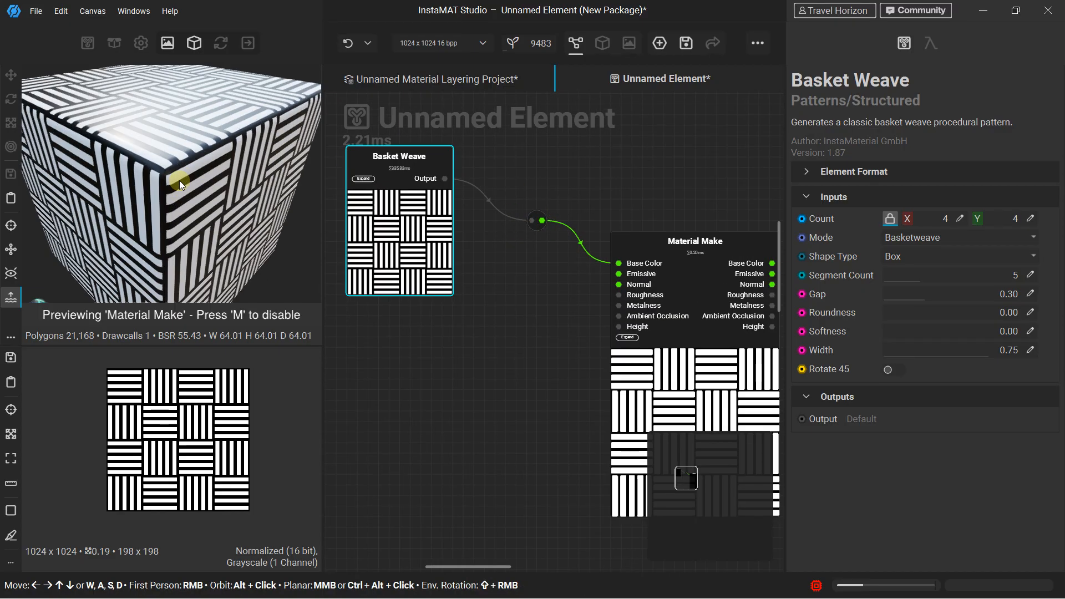
scroll(186, 172, "down", 5)
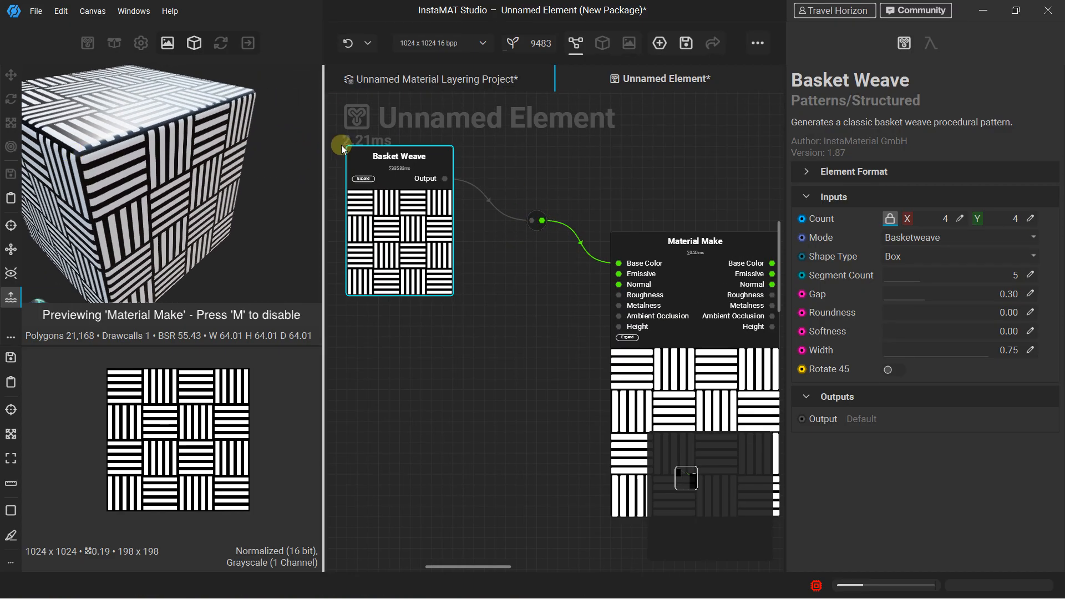
Set the Basket Weave Count to 6 in X, unlink the axes, and set Y to 8
left_click(958, 218)
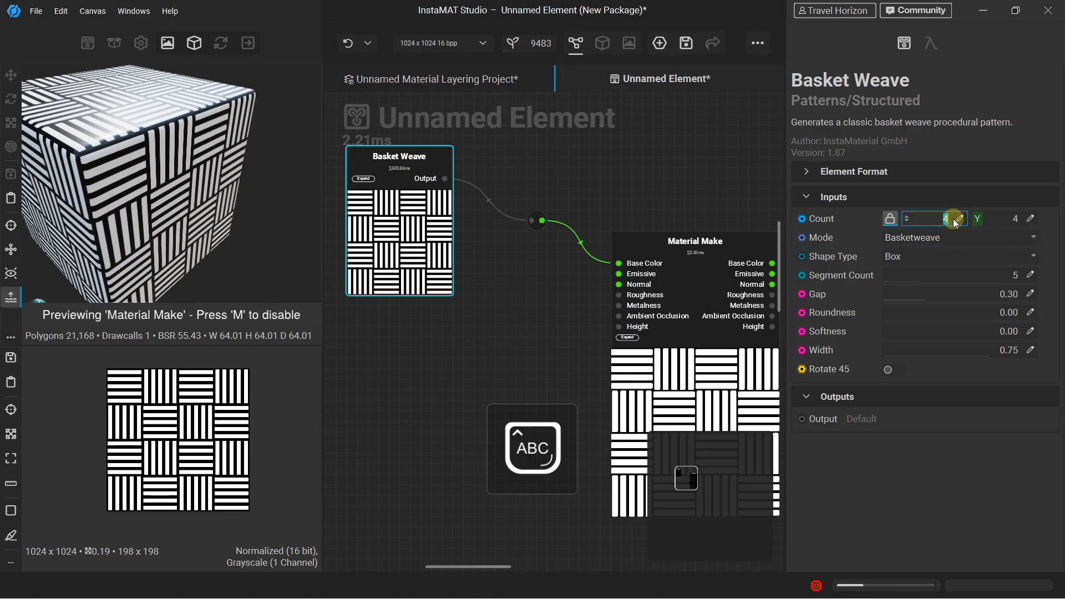
key("Return")
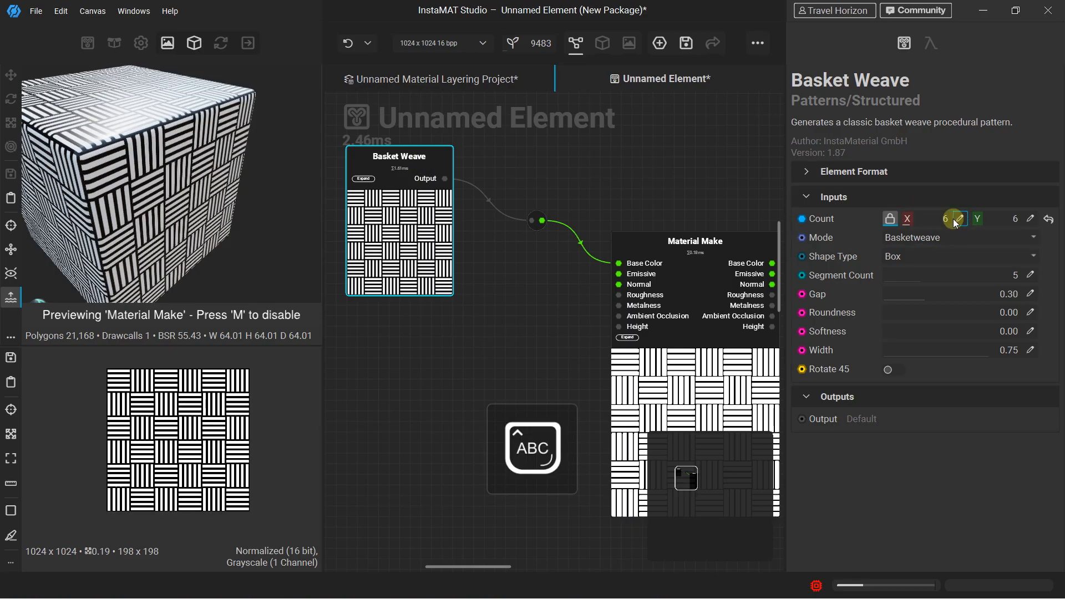
left_click(890, 219)
left_click(1016, 219)
type("8")
key("Return")
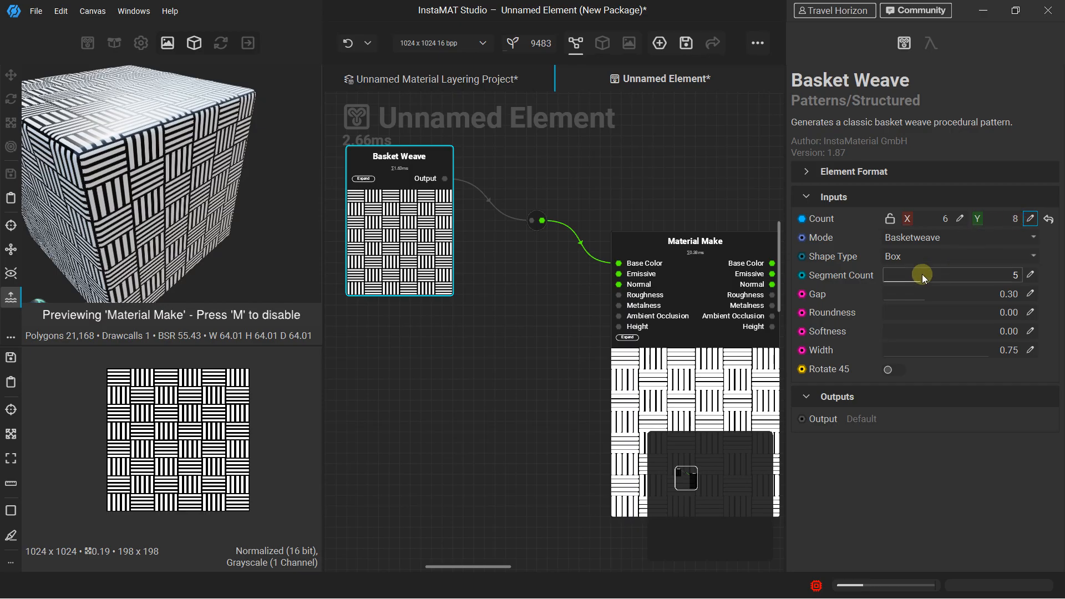
Reduce the Basket Weave Gap to 0.00 and check the weave on the 3D cube
left_click_drag(1008, 299, 875, 299)
scroll(195, 195, "down", 3)
left_click_drag(197, 194, 272, 166, "alt")
scroll(514, 185, "down", 2)
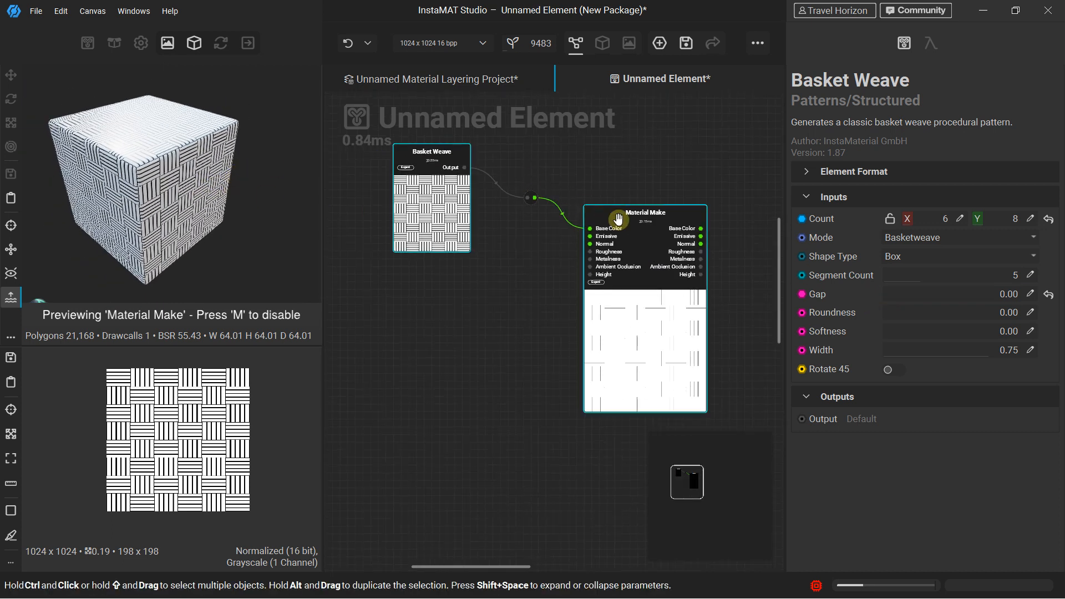
Move the Material Make node aside and add a Height To Normal node between it and Basket Weave
left_click_drag(617, 221, 663, 219)
left_click(621, 165)
key("space")
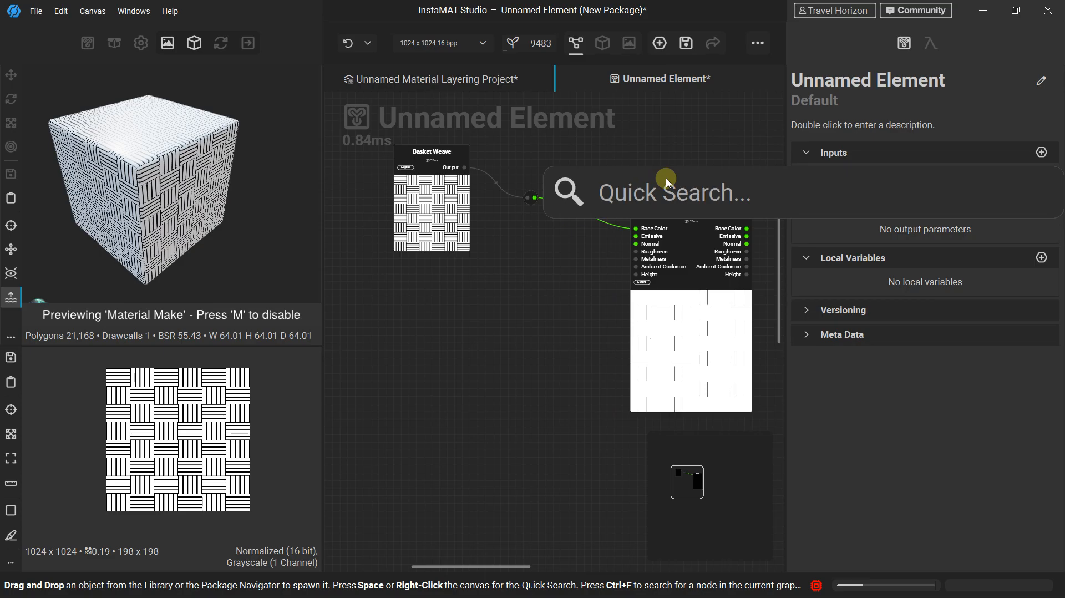
key("Caps_Lock")
type("height")
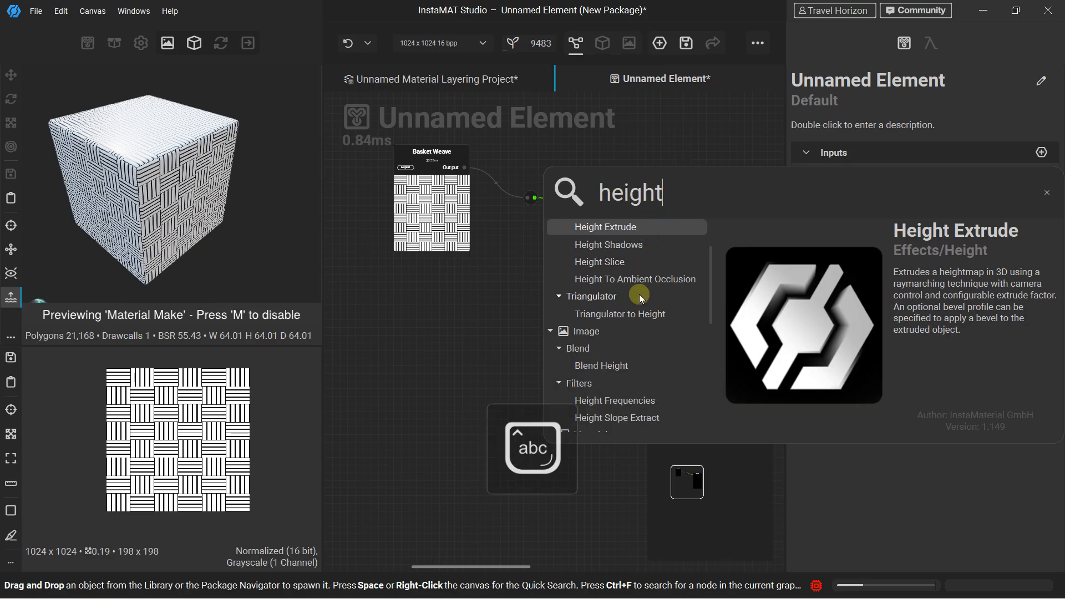
scroll(639, 294, "up", 2)
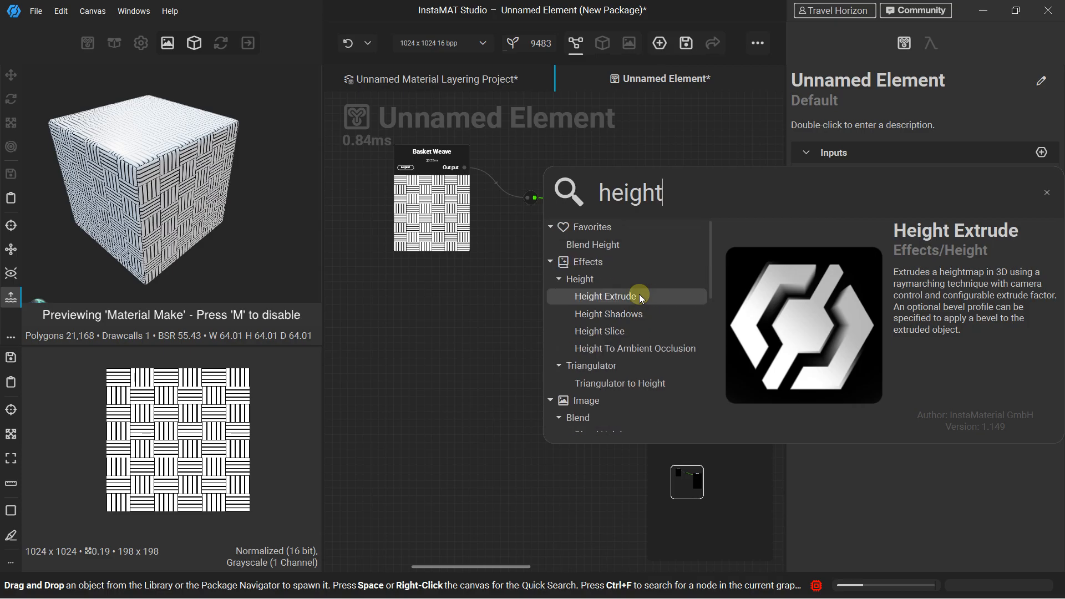
scroll(639, 294, "down", 5)
scroll(639, 294, "down", 3)
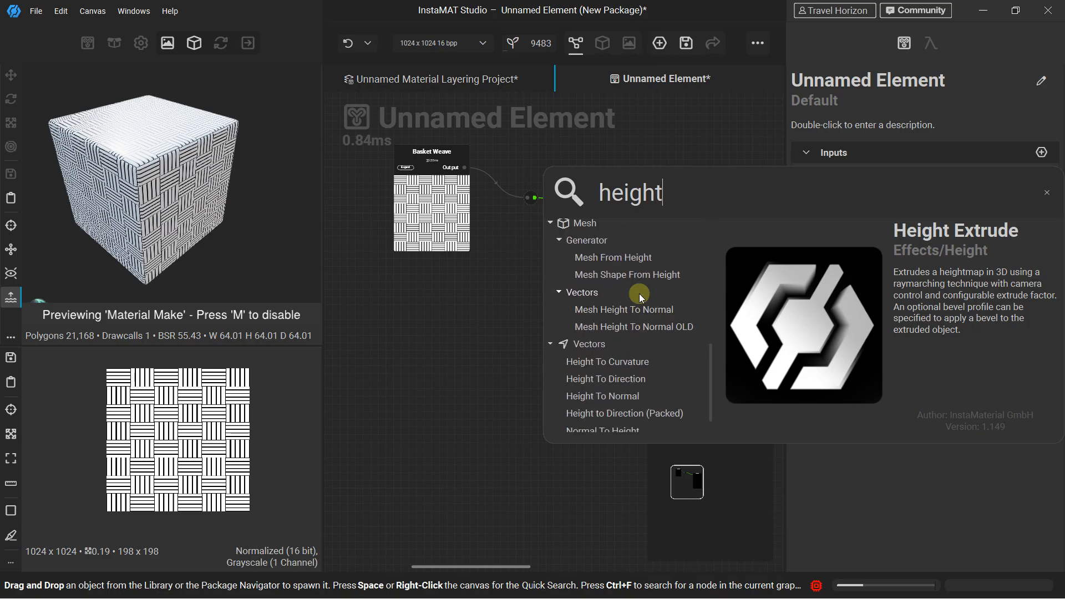
left_click(609, 372)
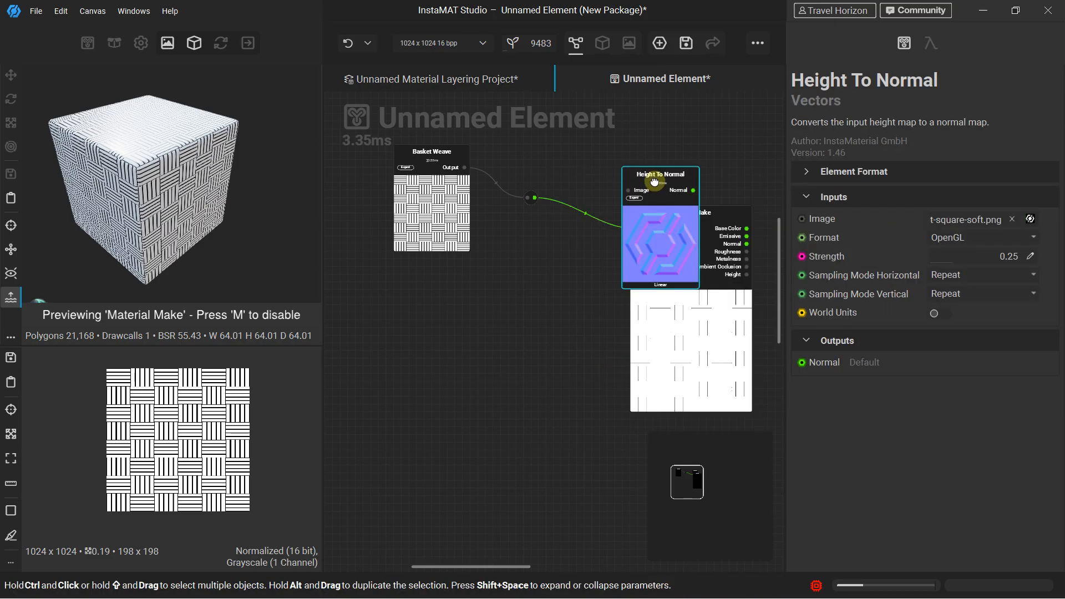
left_click_drag(654, 182, 524, 297)
Feed the Basket Weave Output into Height To Normal's Image and its Normal output into Material Make's Normal input
left_click_drag(433, 169, 379, 184)
scroll(136, 198, "up", 3)
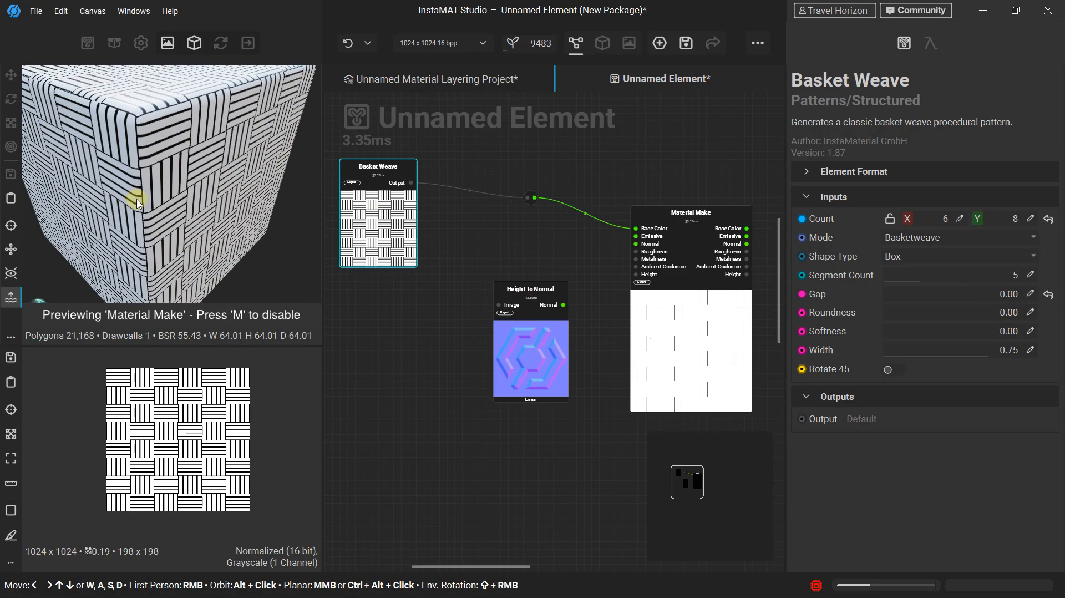
scroll(139, 194, "up", 2)
scroll(451, 220, "up", 2)
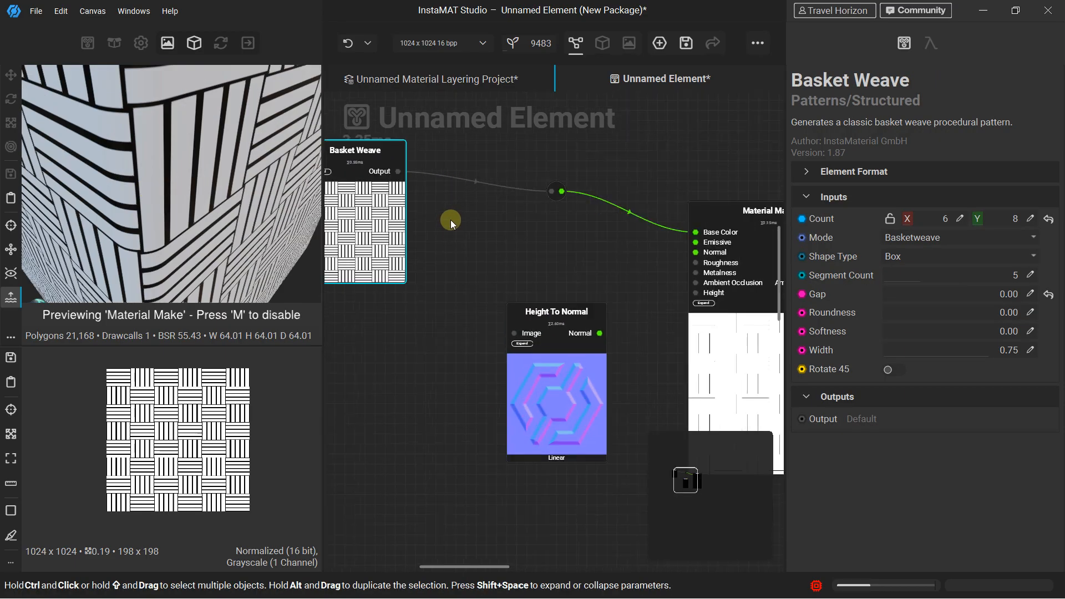
left_click(398, 173)
left_click_drag(487, 327, 514, 333)
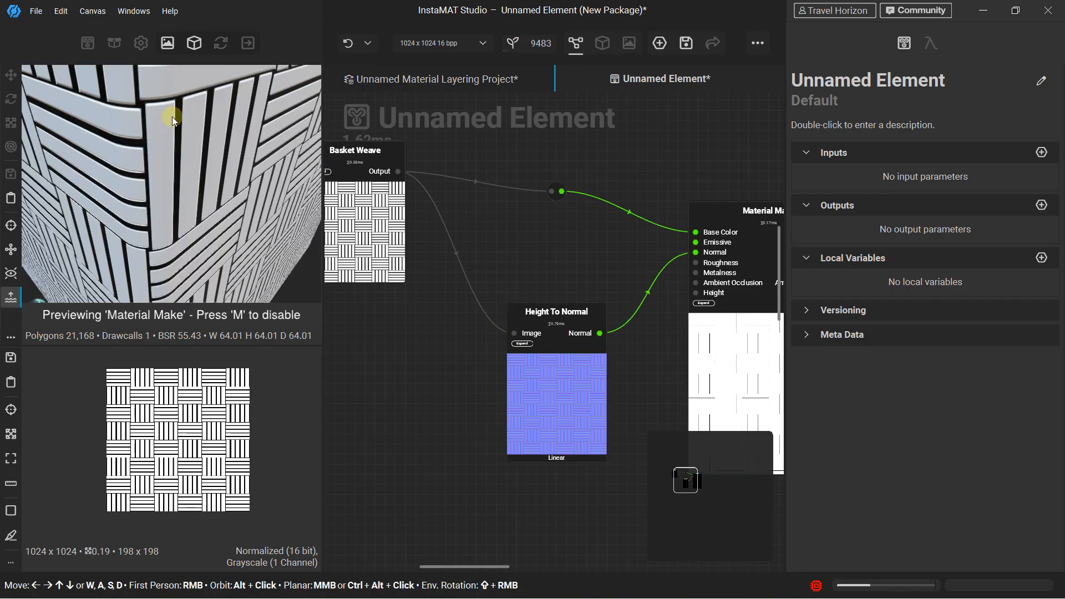
left_click_drag(532, 312, 530, 363)
scroll(520, 265, "down", 2)
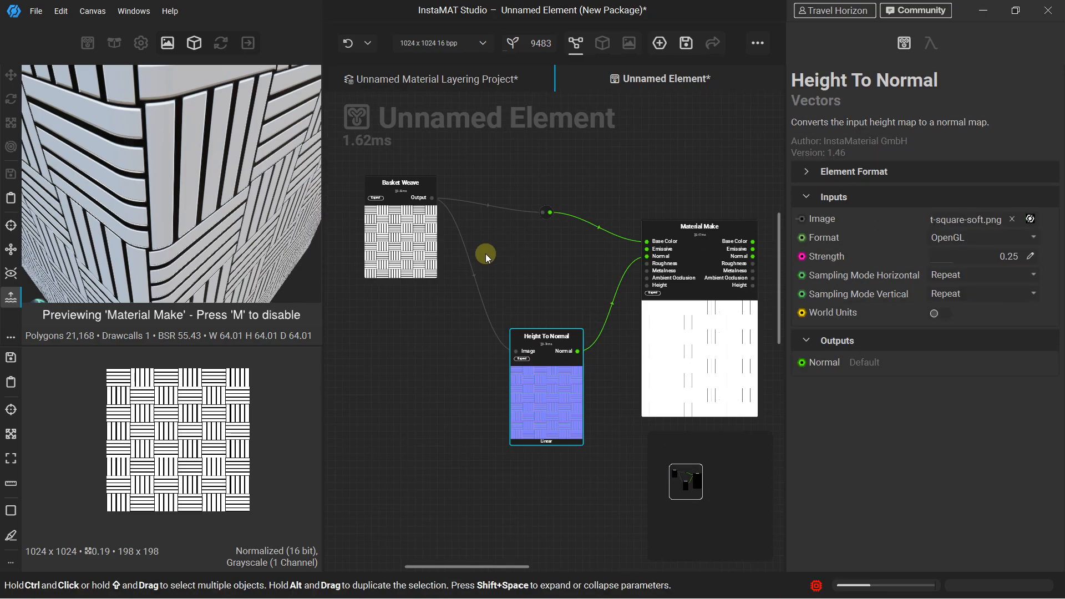
Add a Clouds noise node to the graph and place it above the Basket Weave node
middle_click_drag(486, 256, 534, 274)
left_click_drag(471, 207, 406, 227)
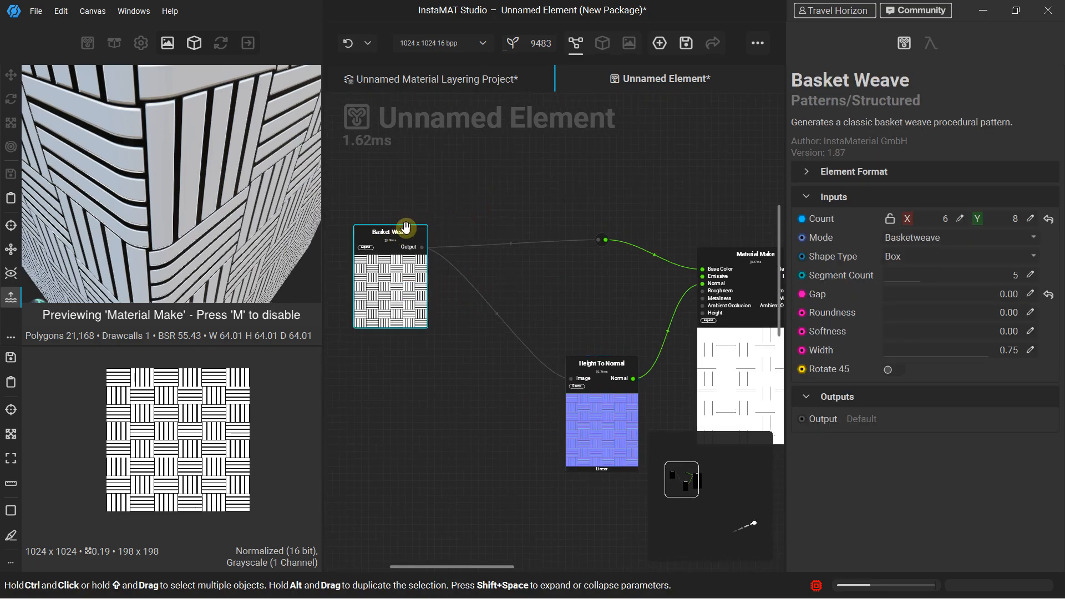
scroll(455, 214, "down", 1)
middle_click_drag(454, 214, 443, 223)
left_click(460, 188)
right_click(461, 188)
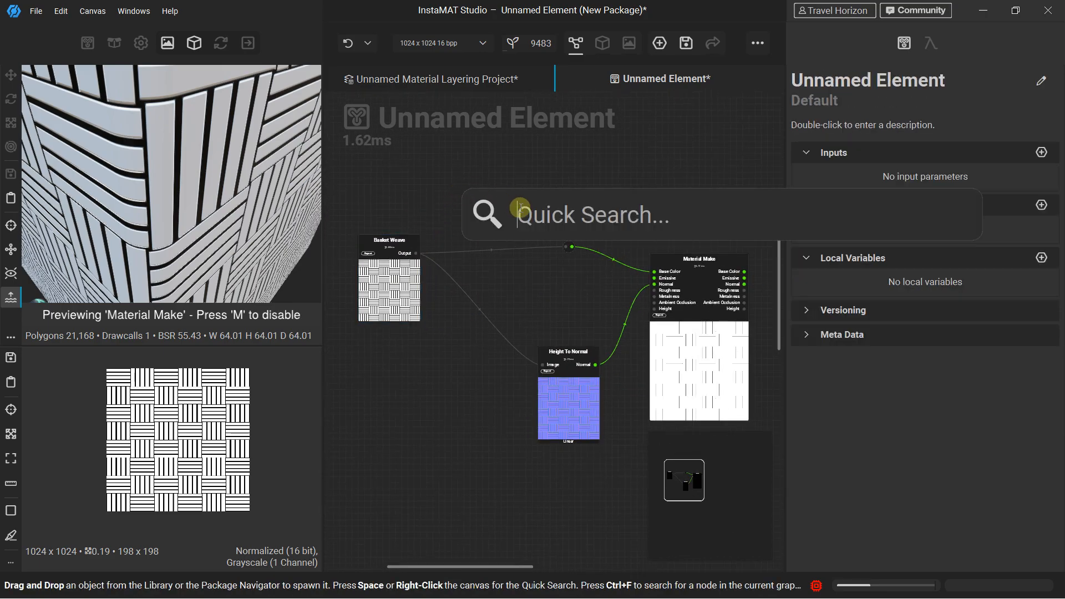
type("noise")
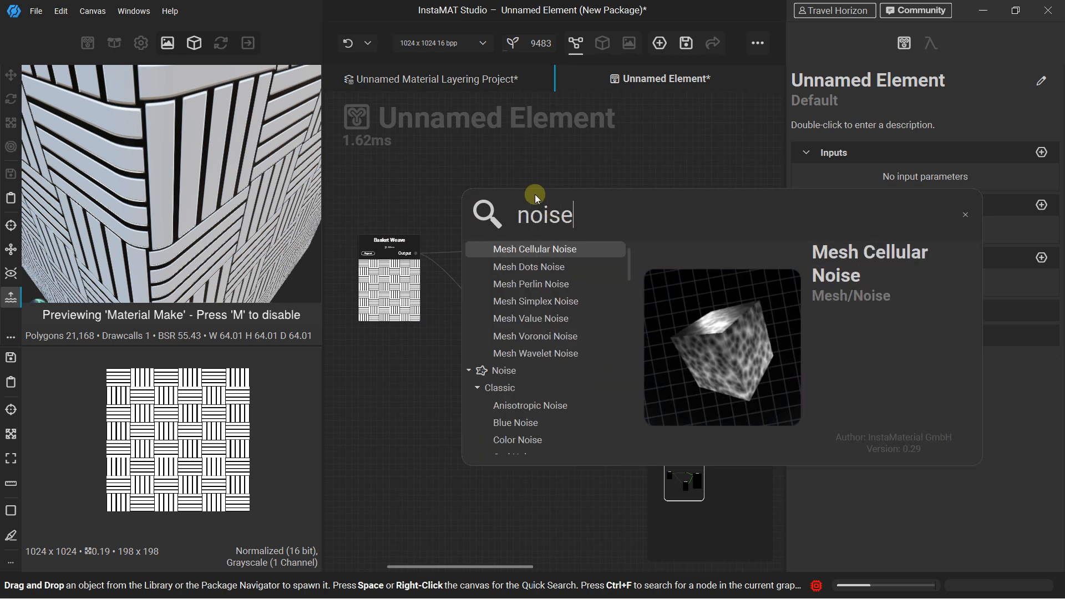
scroll(524, 260, "down", 2)
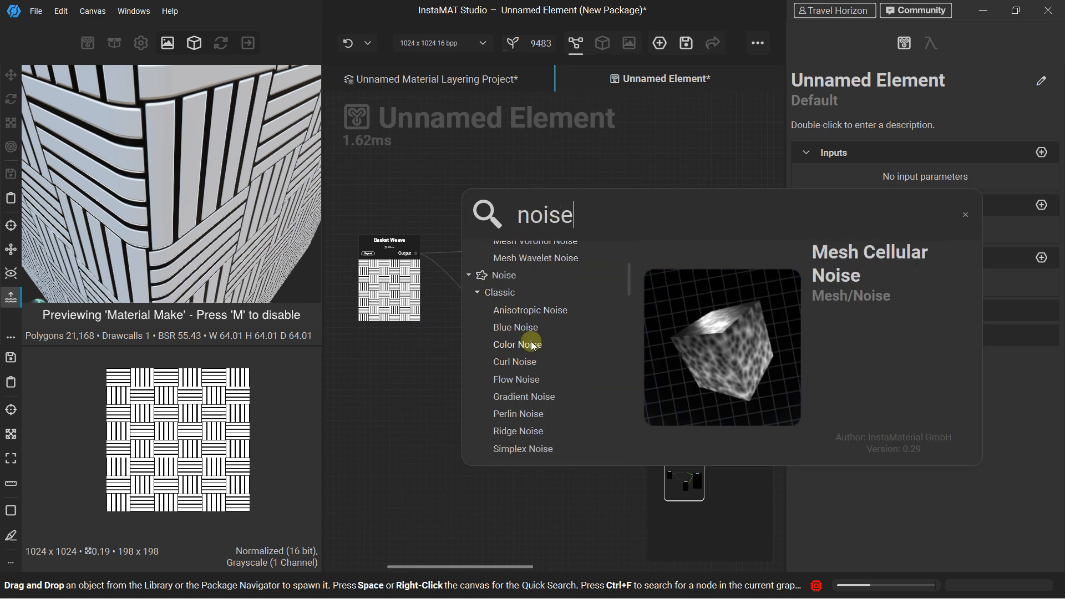
scroll(524, 371, "down", 3)
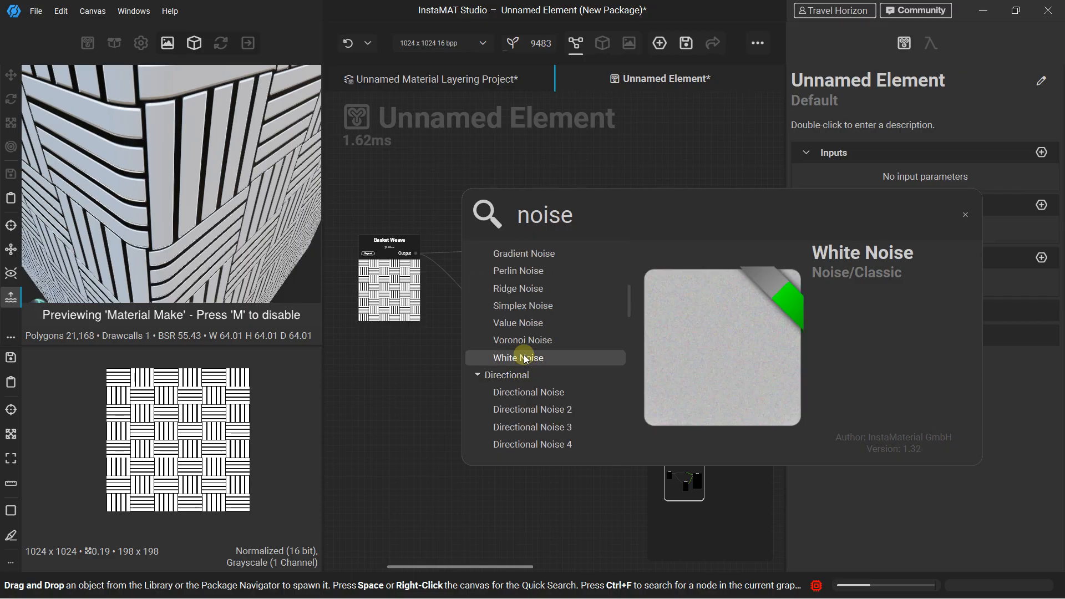
scroll(525, 333, "down", 3)
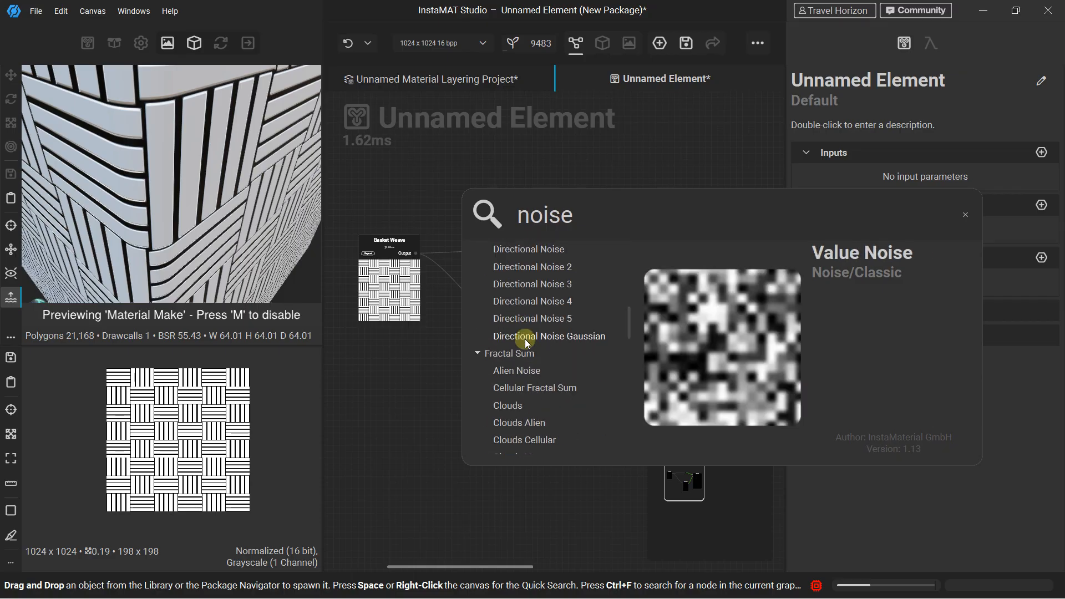
left_click(520, 405)
left_click_drag(497, 200, 395, 146)
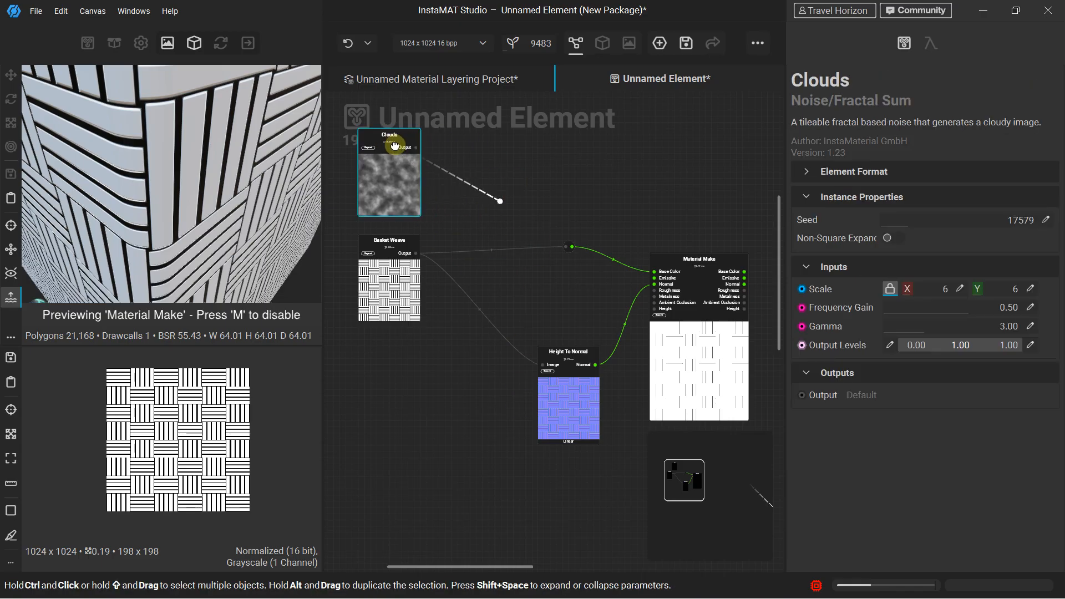
Add an image Blend node beside the Clouds and Basket Weave nodes
middle_click_drag(498, 159, 507, 207)
left_click(507, 206)
key("space")
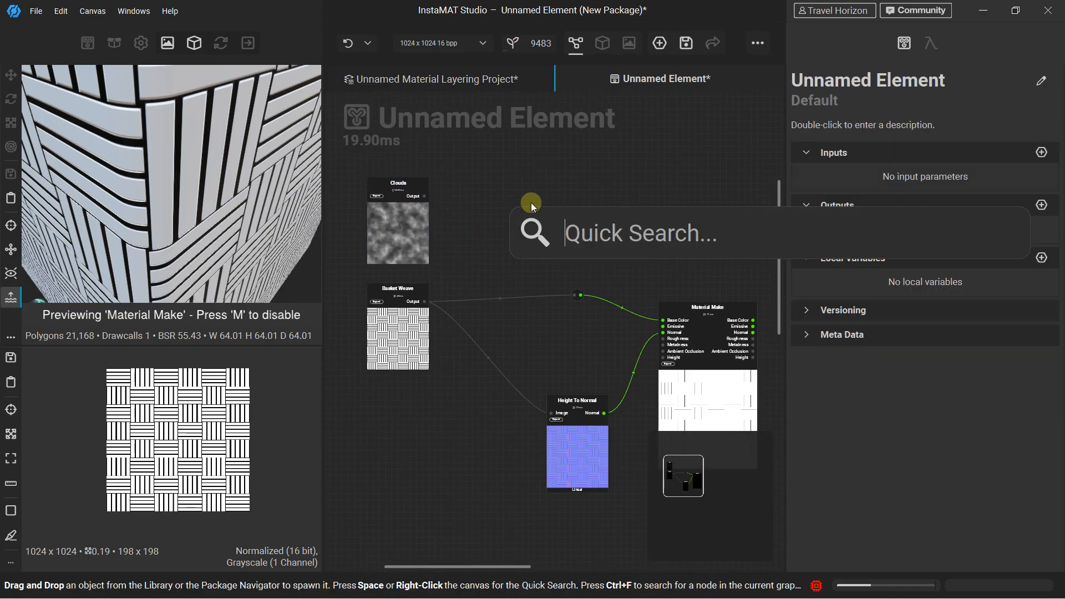
type("blend")
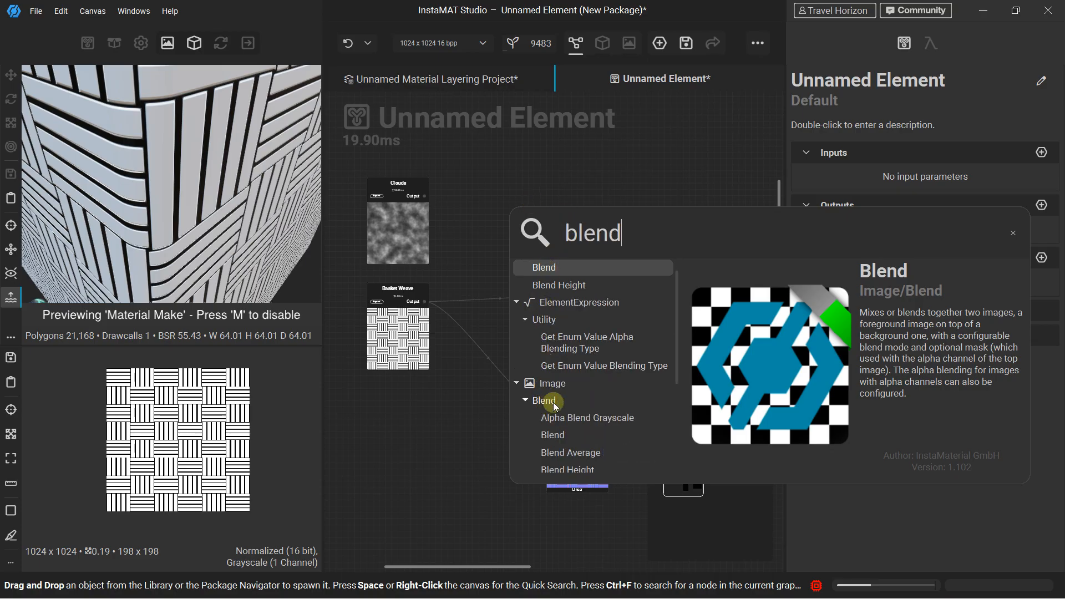
left_click(553, 435)
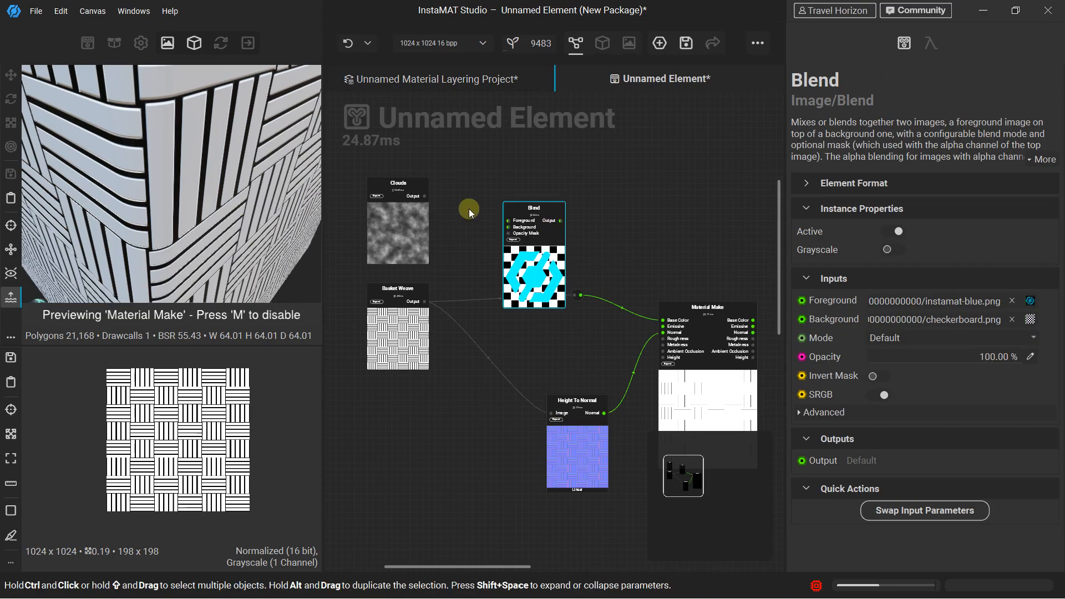
Connect the Clouds Output to Blend's Foreground and the Basket Weave Output to its Background
scroll(435, 202, "up", 3)
left_click_drag(409, 190, 555, 233)
left_click_drag(408, 375, 554, 244)
scroll(550, 278, "down", 3)
Connect the Blend Output to Material Make's Base Color and check the blended texture on the 3D cube
left_click(522, 226)
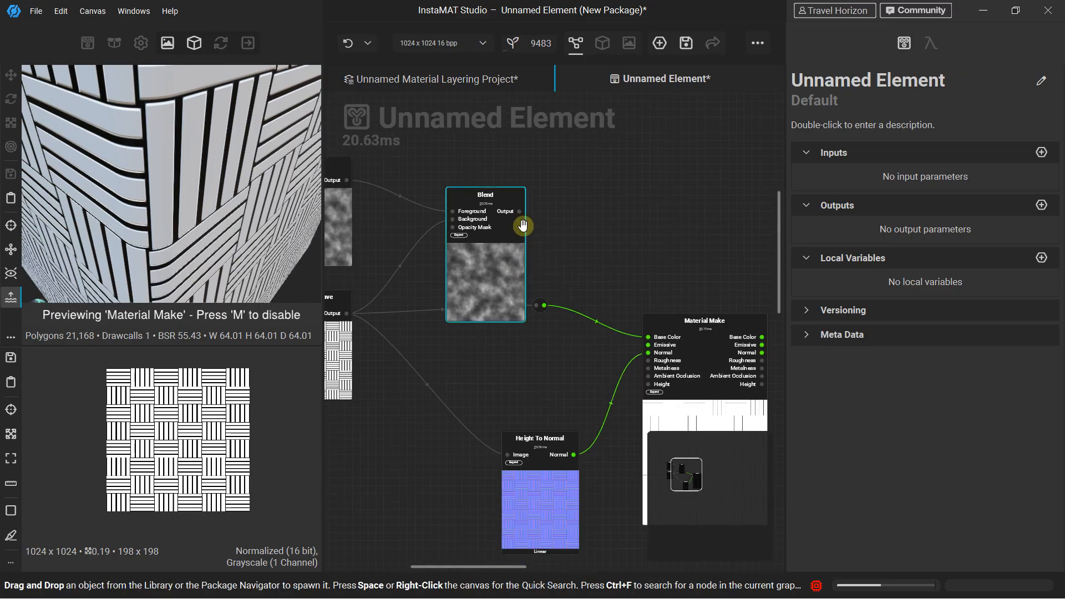
left_click_drag(523, 212, 648, 337)
left_click(531, 233)
left_click_drag(99, 130, 371, 202, "alt")
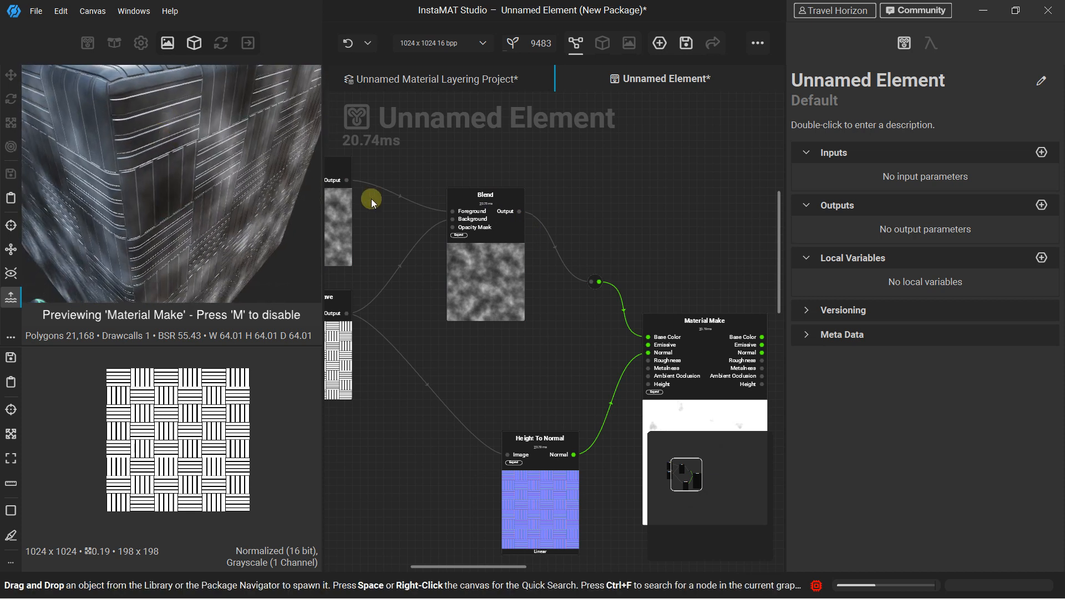
Clear the default images from the Blend node's Foreground and Background inputs
scroll(412, 206, "down", 2)
middle_click_drag(412, 206, 501, 203)
left_click(570, 209)
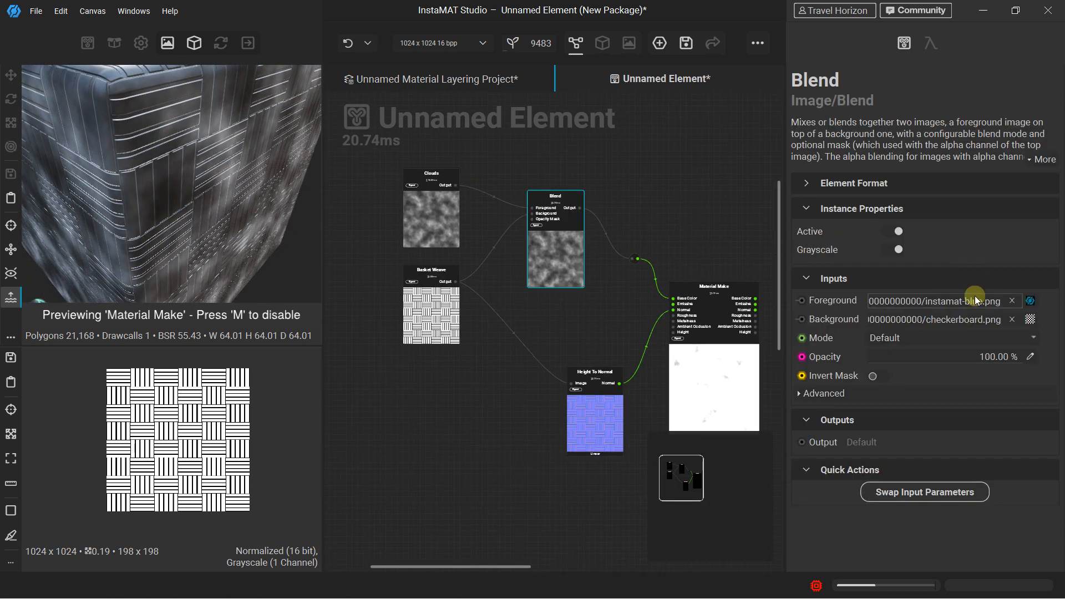
left_click(1011, 300)
left_click(1011, 319)
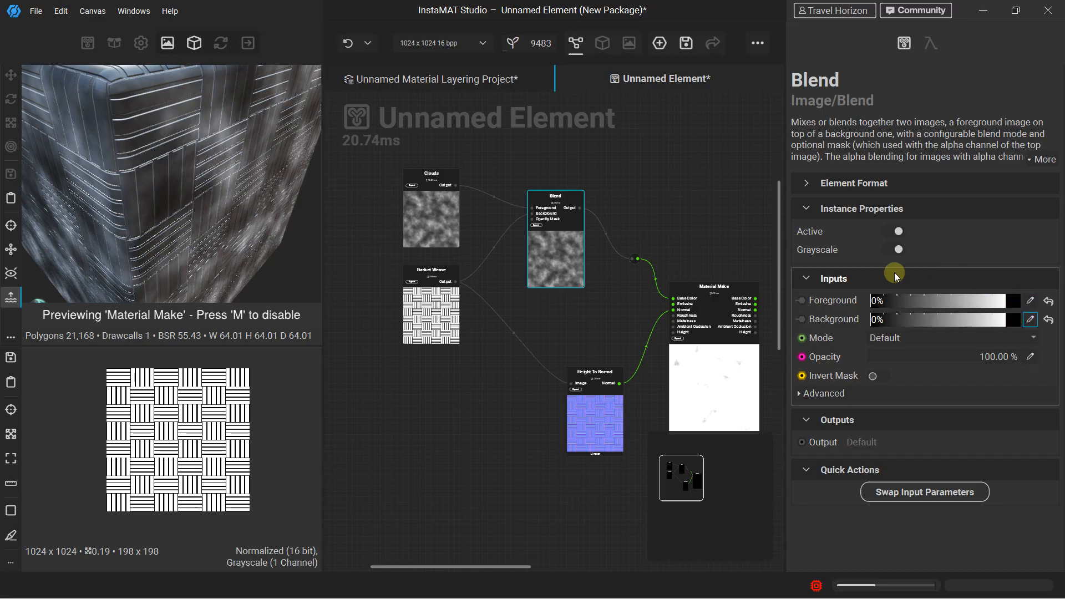
Set the Blend node's Mode to Add and check the whole cube in the preview
left_click(901, 335)
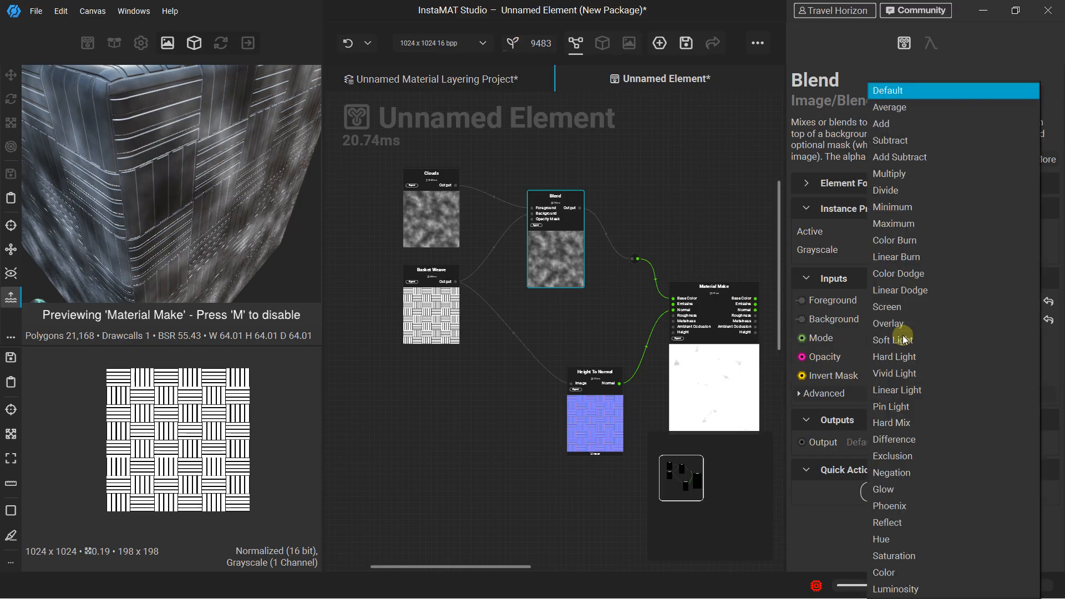
left_click(889, 126)
scroll(307, 165, "down", 5)
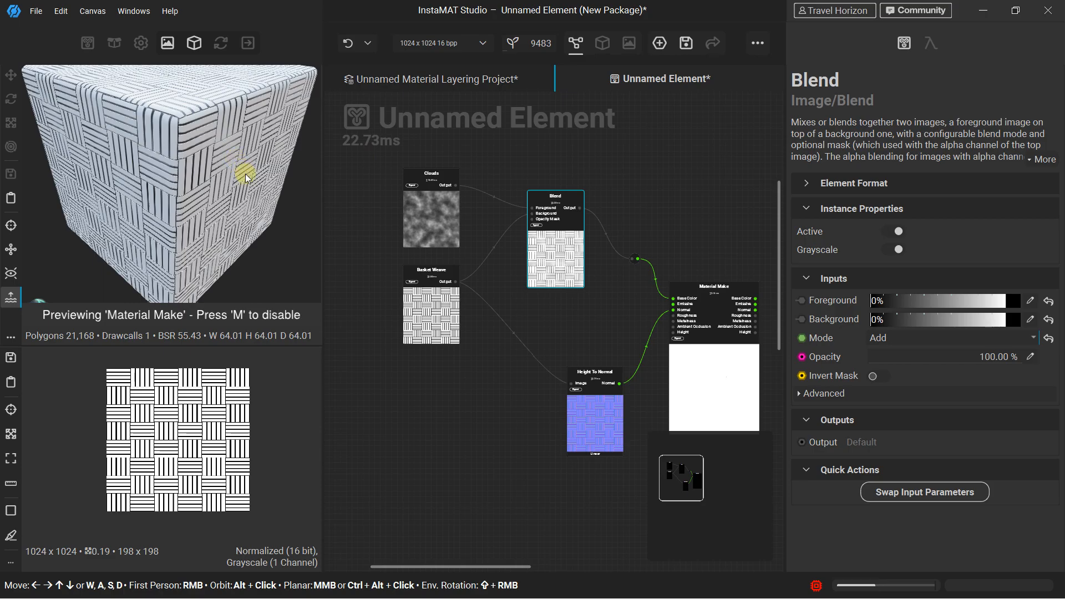
Set the Blend node's Mode to Multiply and view the cube from another angle
left_click(913, 340)
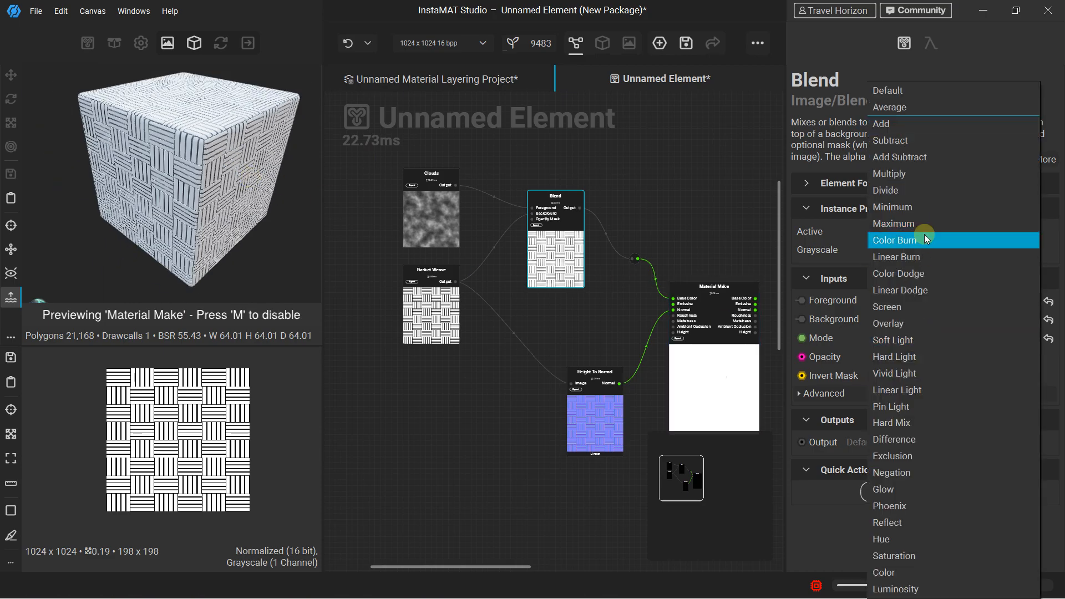
left_click(908, 177)
left_click_drag(235, 134, 169, 155, "alt")
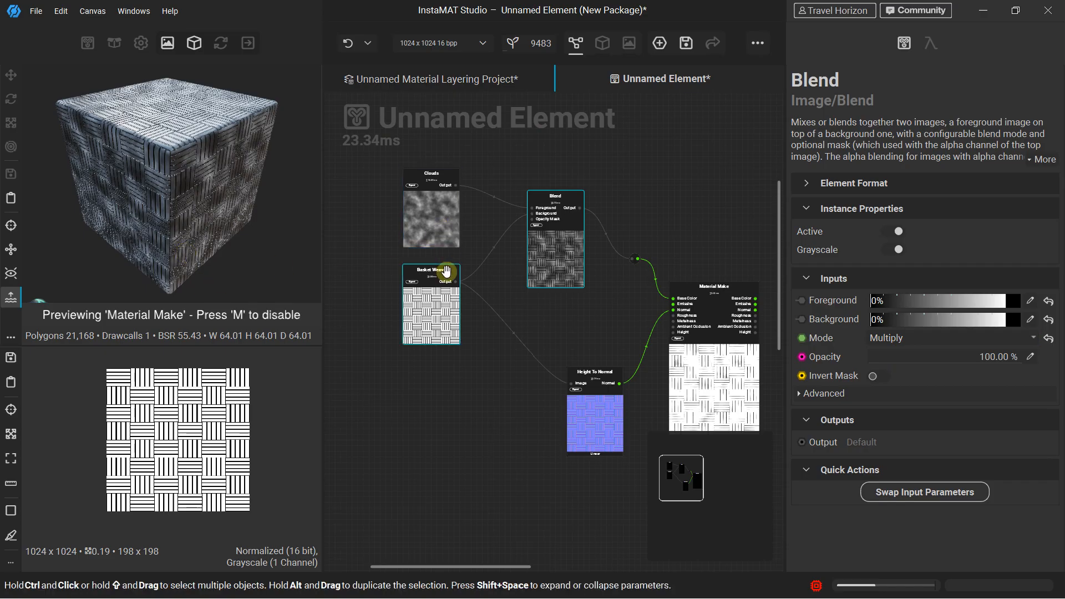
Lower the Frequency Gain and Gamma of the Clouds node
scroll(443, 271, "up", 1)
left_click(418, 162)
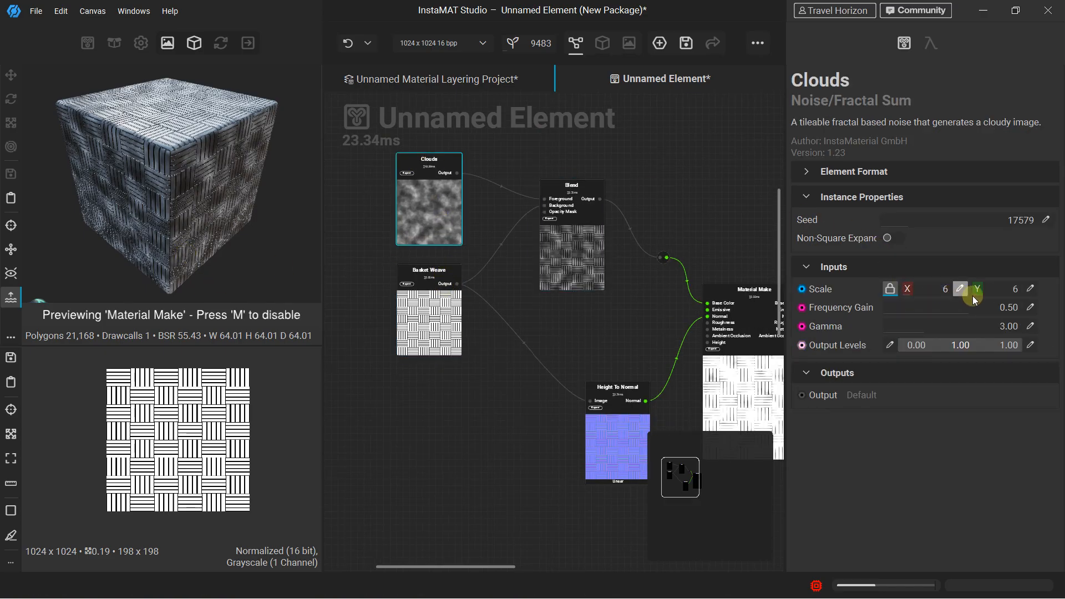
left_click_drag(1008, 309, 967, 301)
mouse_move(915, 326)
left_mouse_down()
mouse_move(924, 325)
mouse_move(887, 325)
mouse_move(899, 326)
left_mouse_up()
Move Height To Normal beneath the Blend node and add a Height To Ambient Occlusion node below it
middle_click_drag(585, 325, 500, 267)
left_click_drag(524, 336, 479, 282)
scroll(566, 278, "up", 1)
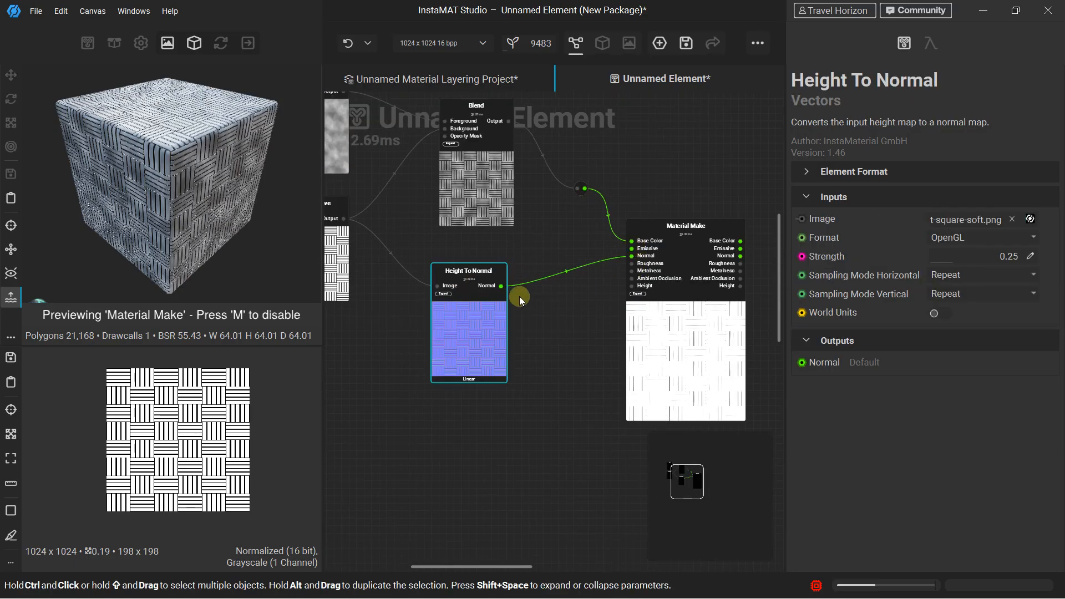
left_click(540, 297)
key("space")
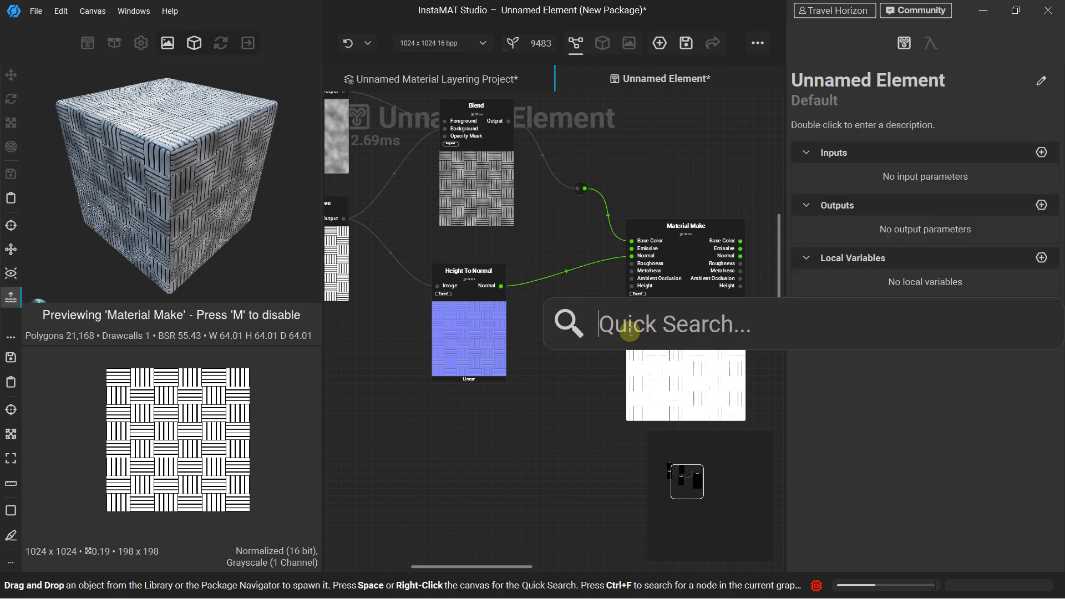
type("ol")
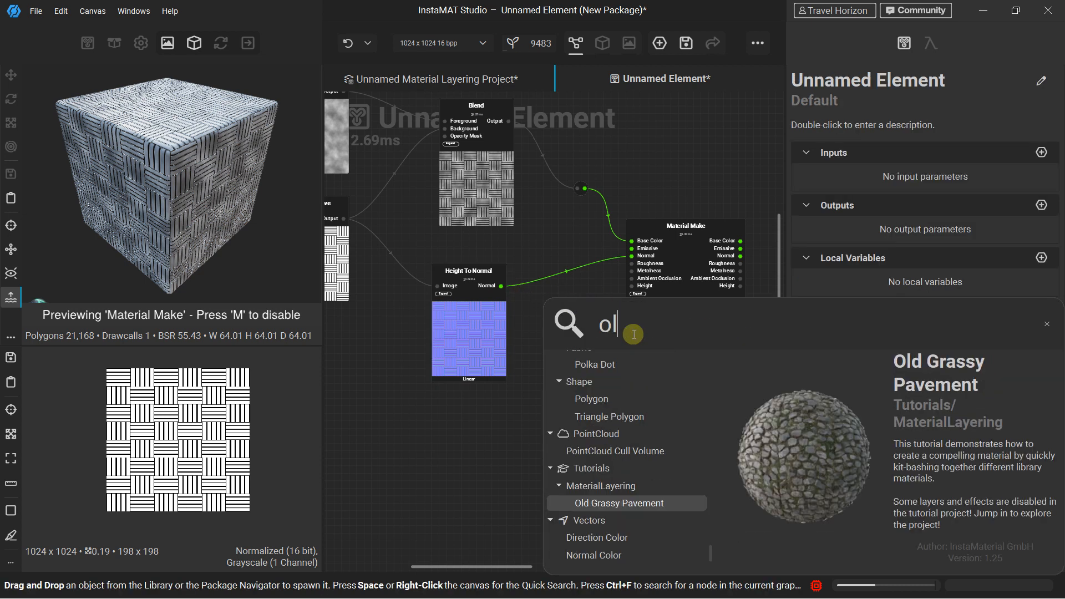
key("BackSpace")
type("cclusion")
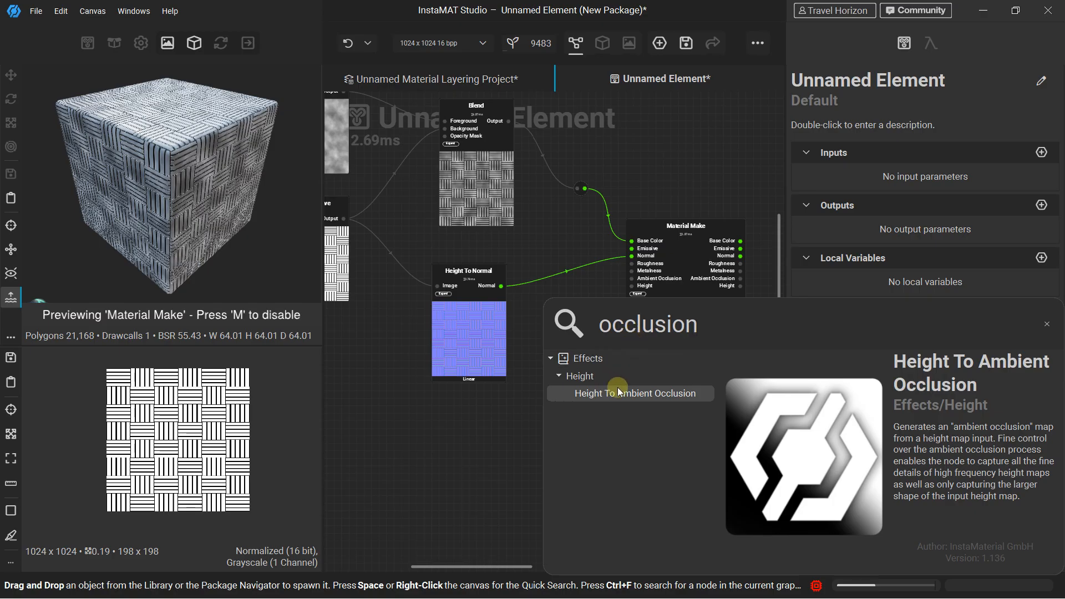
left_click(618, 388)
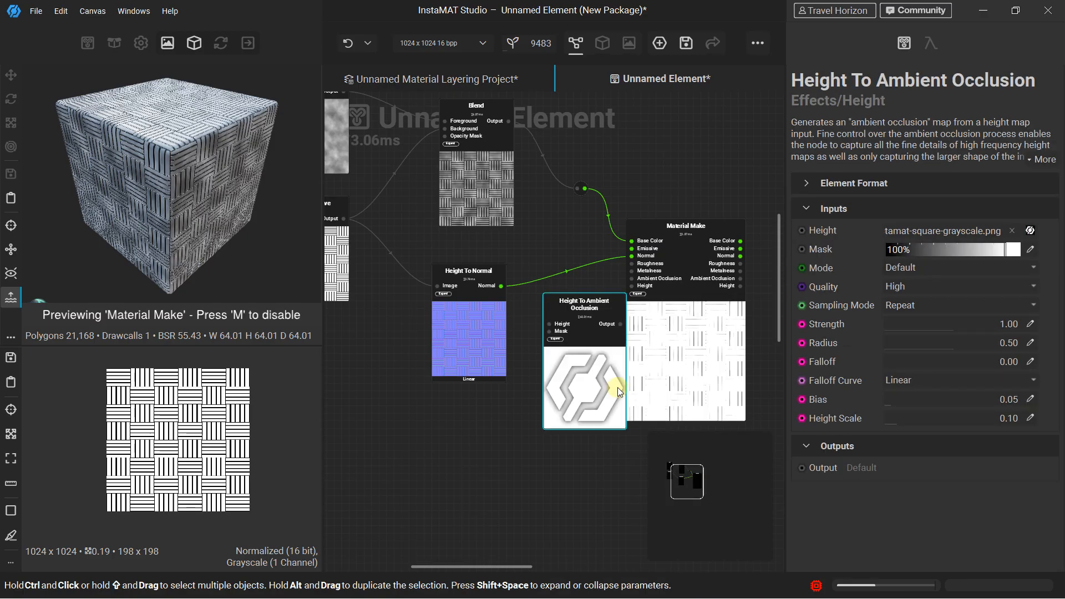
left_click_drag(565, 330, 446, 448)
Connect the Basket Weave Output to the Height input of Height To Ambient Occlusion
middle_click_drag(411, 301, 459, 271)
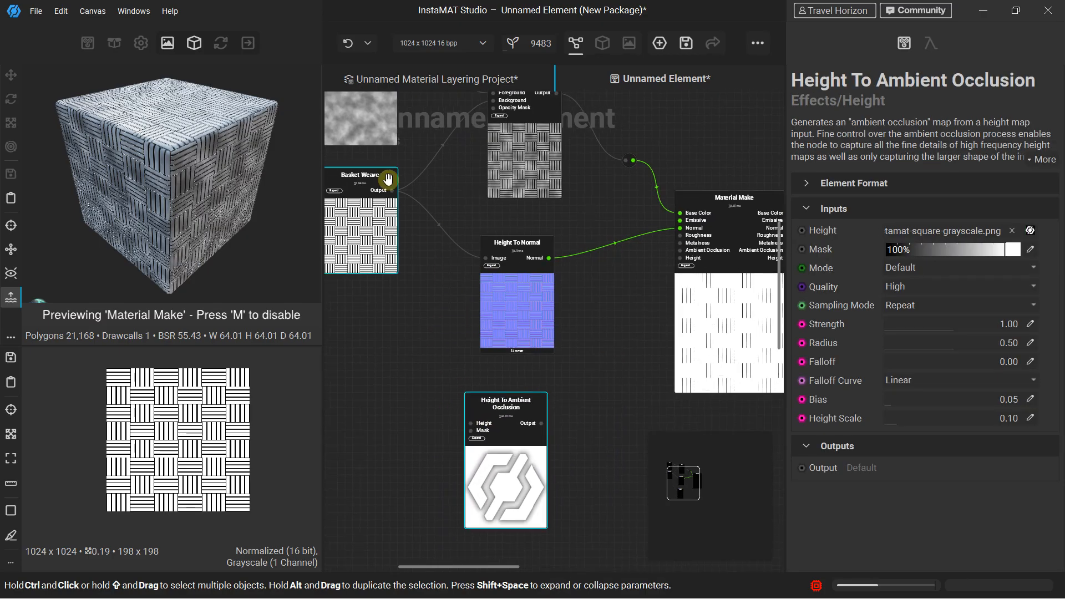
middle_click_drag(392, 196, 446, 214)
left_click_drag(448, 209, 525, 438)
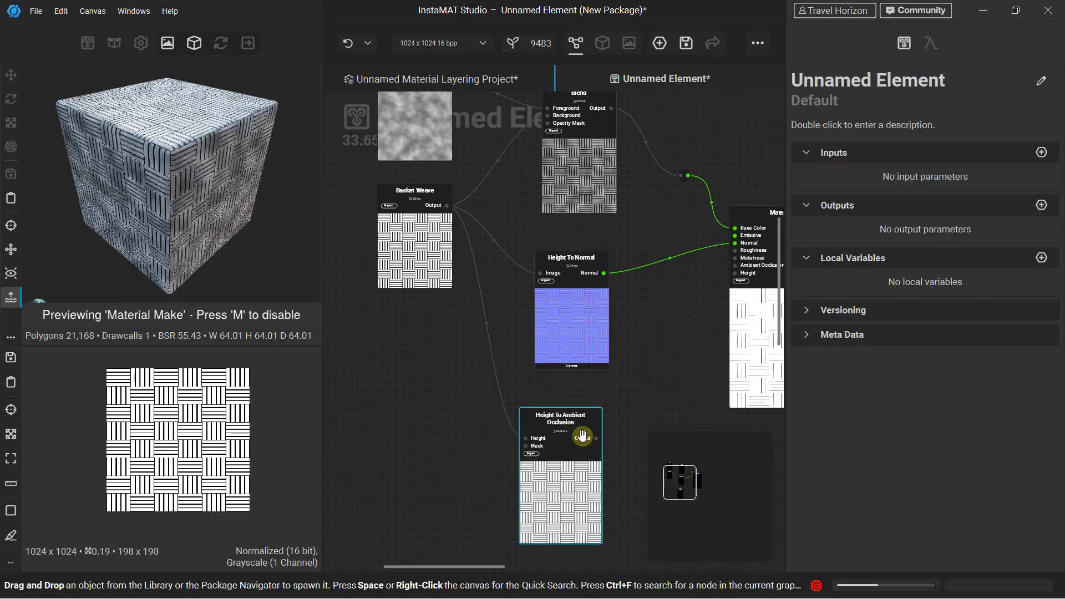
Connect Height To Ambient Occlusion's Output to Material Make's Ambient Occlusion input and Basket Weave's Output to its Height input, then orbit the cube
left_click_drag(597, 437, 733, 265)
middle_click_drag(505, 226, 433, 198)
left_click_drag(375, 178, 662, 245)
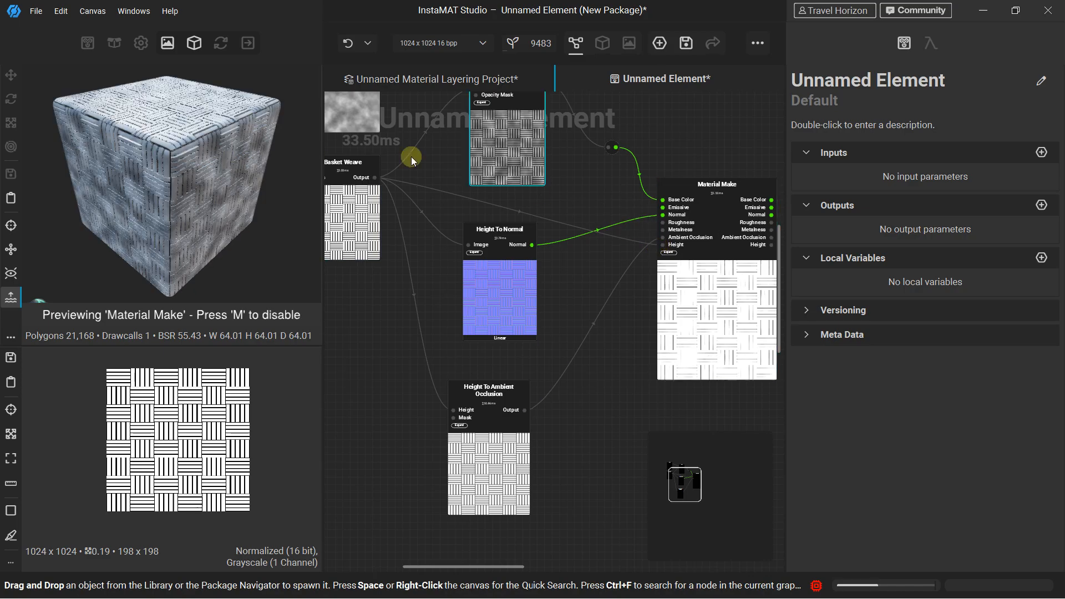
left_click_drag(181, 157, 155, 123, "alt")
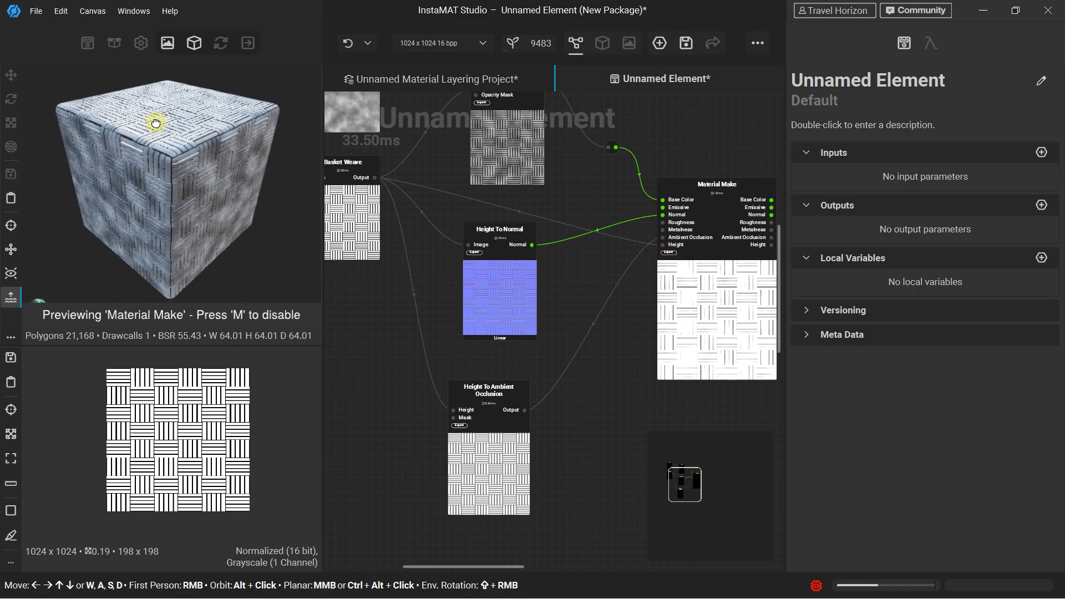
middle_click_drag(462, 199, 492, 280)
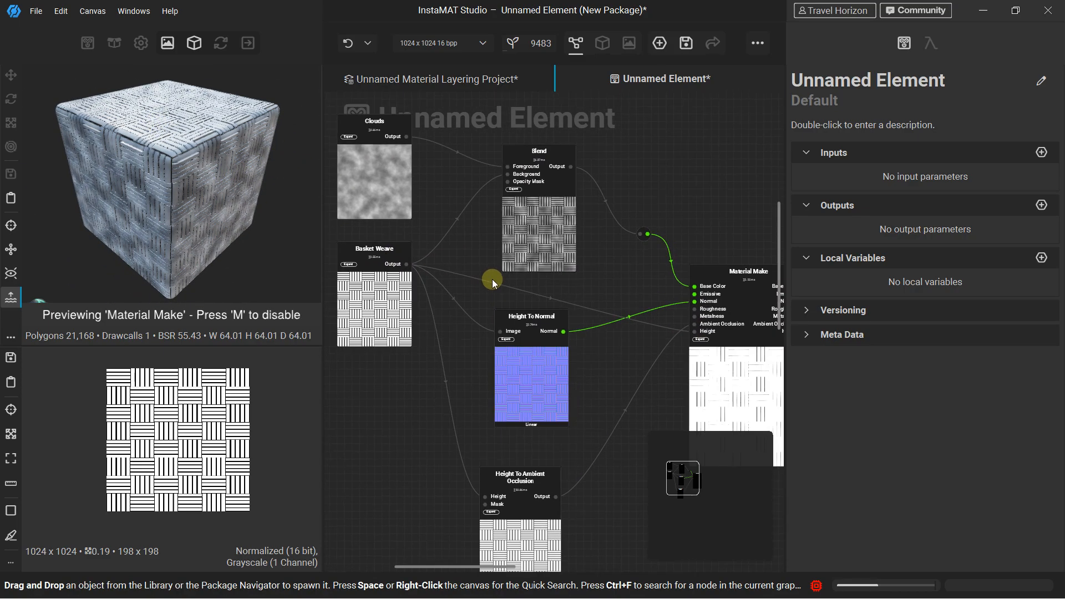
scroll(493, 279, "down", 4)
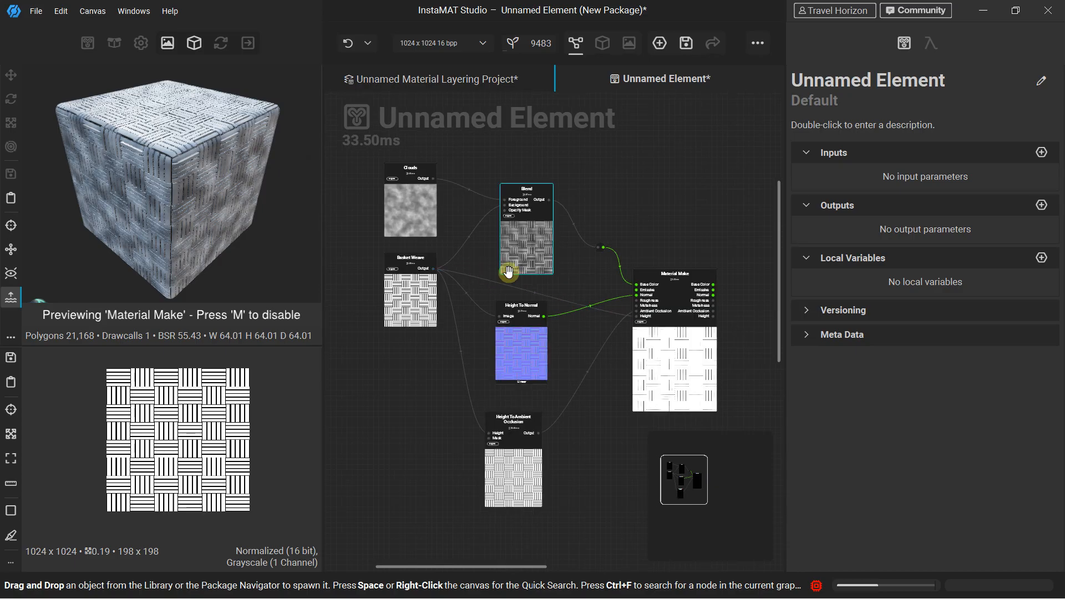
scroll(508, 271, "up", 4)
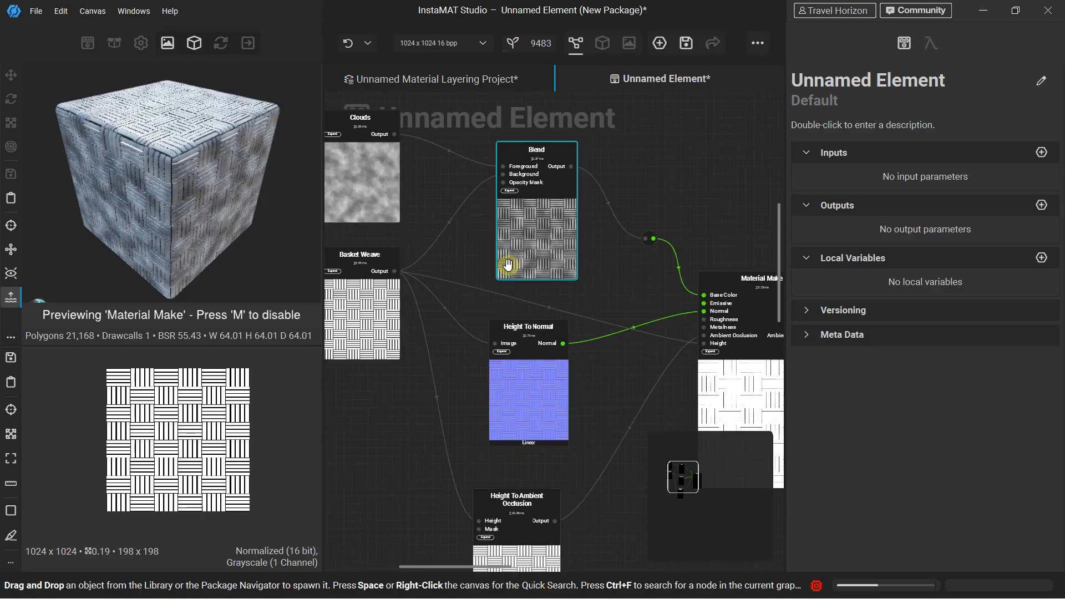
Move the Clouds and Basket Weave nodes farther away from the Blend and Height To Normal nodes
left_click(468, 198)
left_click_drag(468, 198, 380, 171)
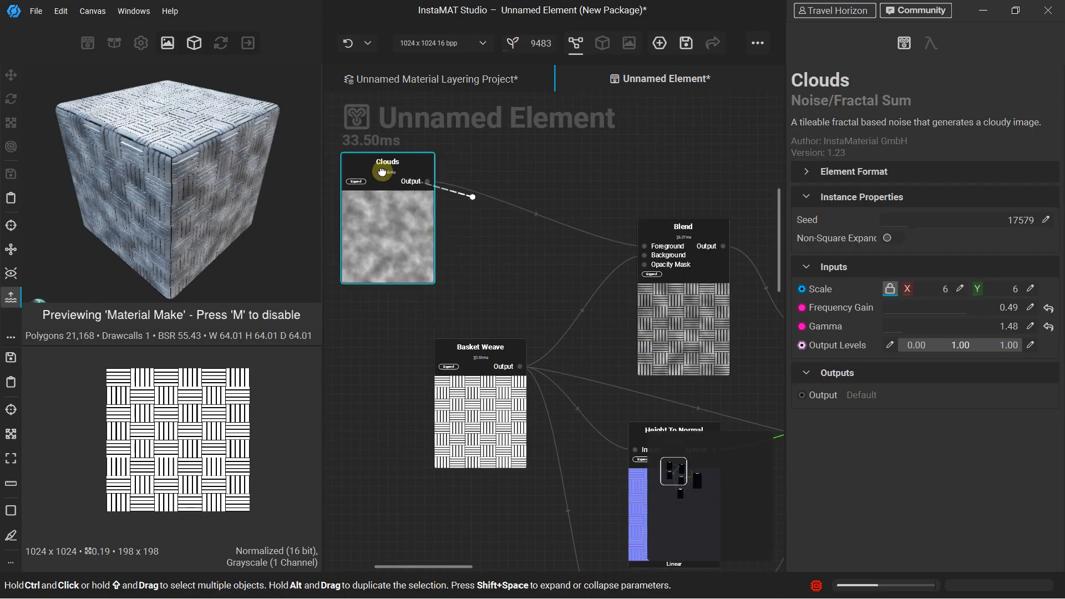
left_click_drag(483, 356, 399, 357)
Preview the Material Make node as a 3D material
middle_click_drag(623, 293, 582, 259)
middle_click_drag(468, 205, 477, 235)
middle_click_drag(680, 307, 536, 242)
left_click(584, 242)
right_click(584, 240)
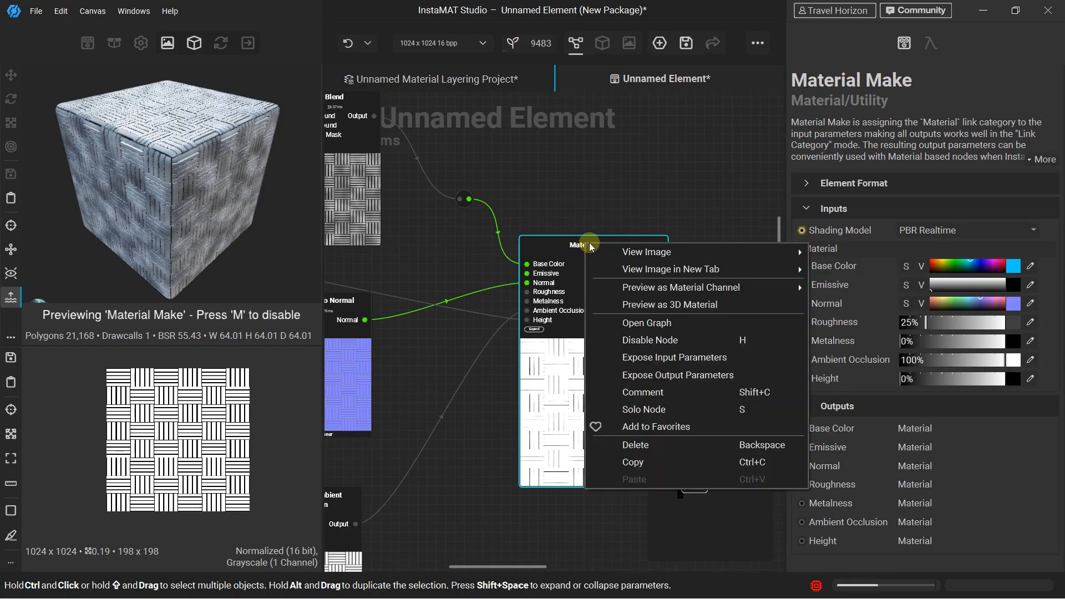
mouse_move(636, 292)
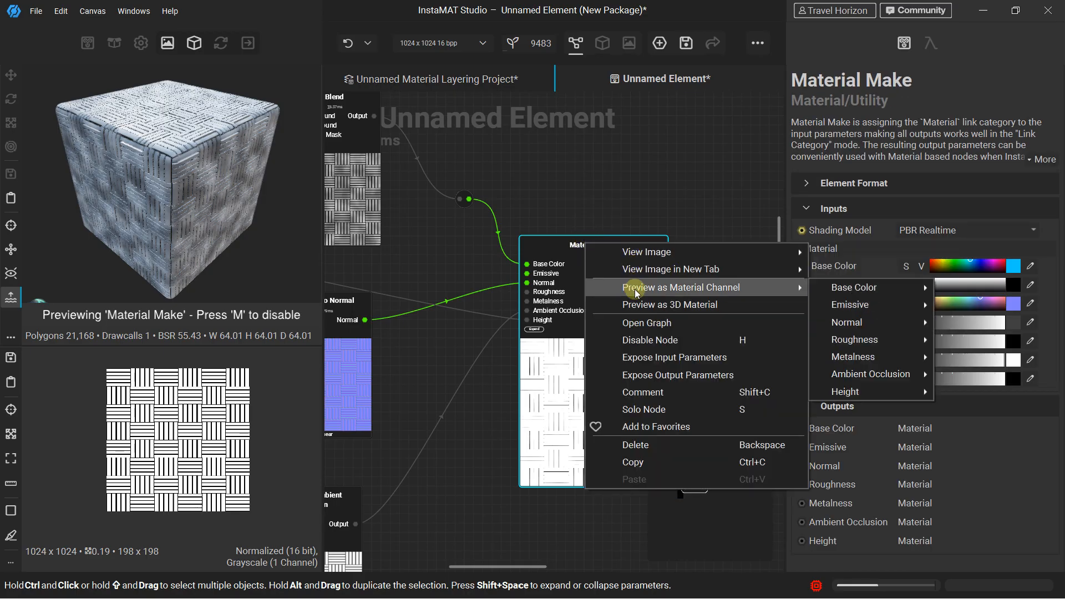
left_click(671, 305)
Inspect the Height To Normal settings and view the Height To Ambient Occlusion output in the image viewer
scroll(505, 221, "down", 4)
middle_click_drag(440, 236, 512, 211)
scroll(459, 273, "up", 2)
left_click(471, 234)
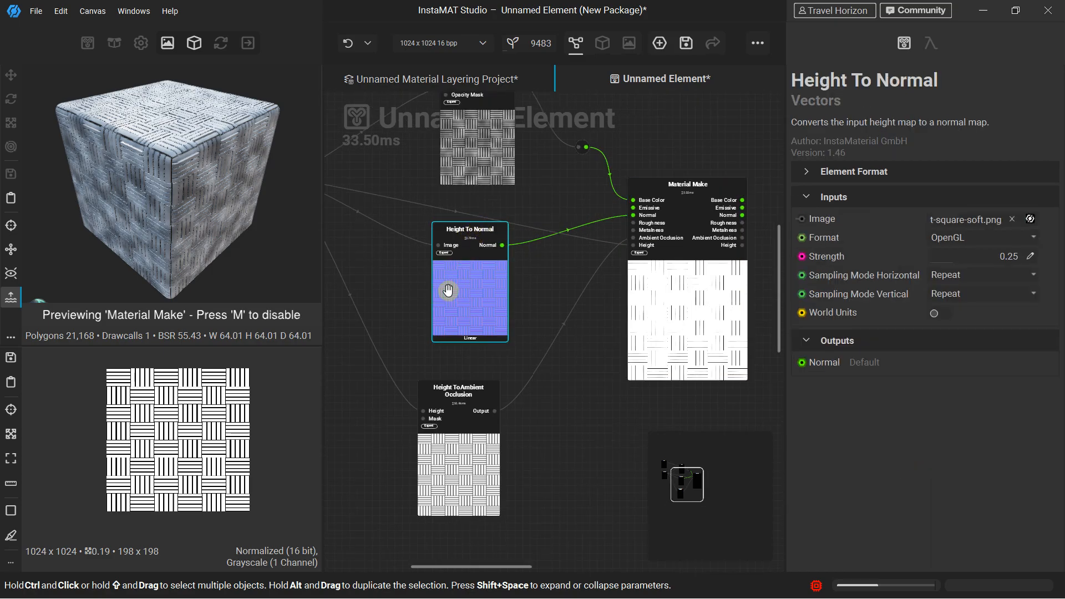
left_click(451, 391)
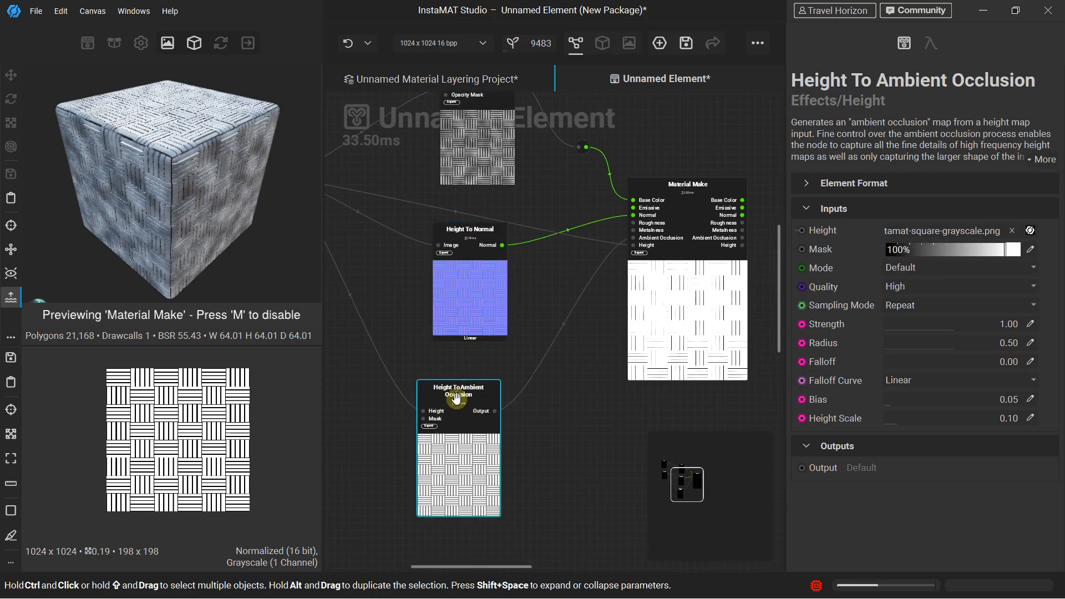
right_click(458, 396)
left_click(552, 164)
scroll(161, 442, "up", 3)
scroll(170, 413, "down", 5)
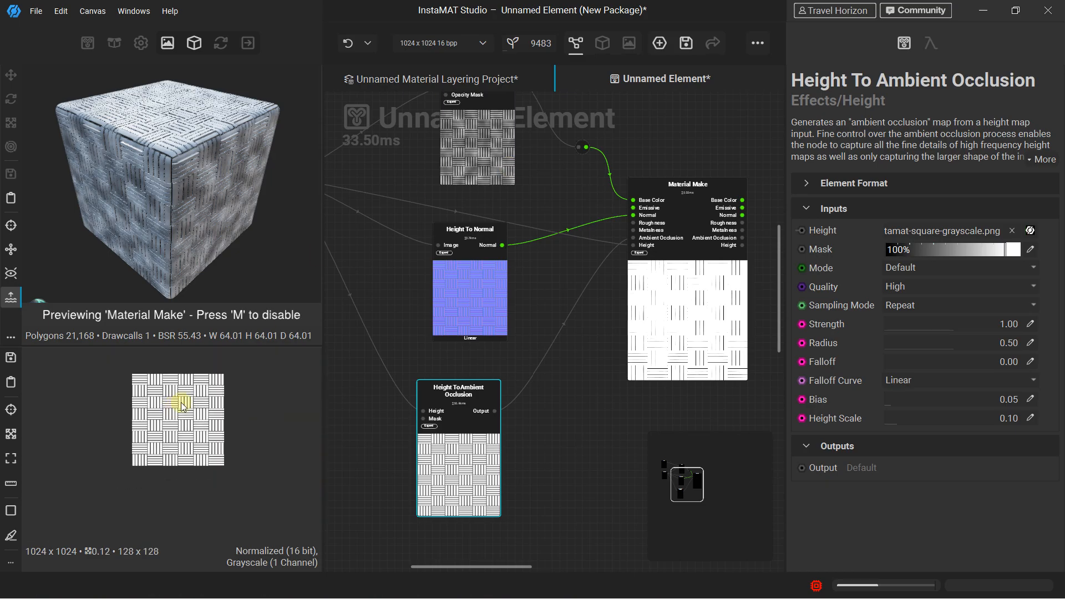
Examine the Material Make node's material inputs and outputs and how the other nodes feed into it
left_click(645, 183)
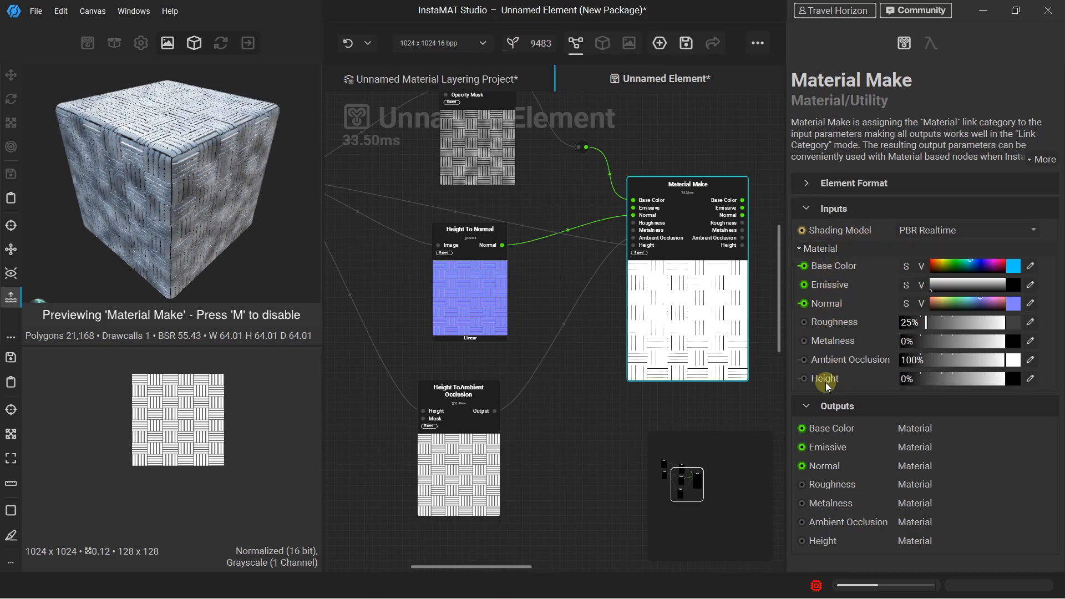
middle_click_drag(701, 263, 529, 275)
scroll(562, 259, "up", 3)
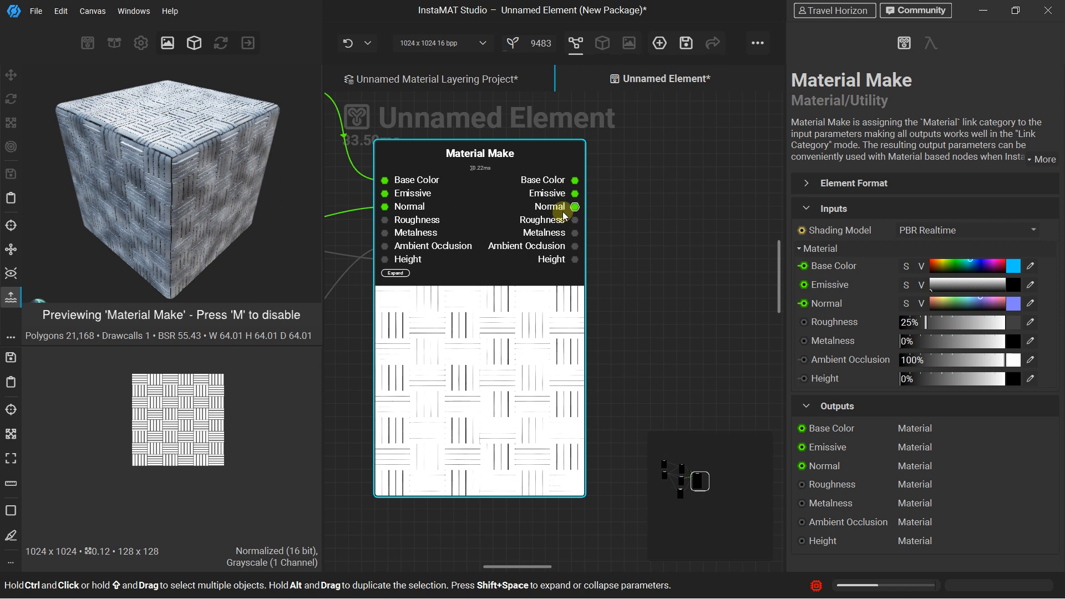
scroll(564, 212, "down", 6)
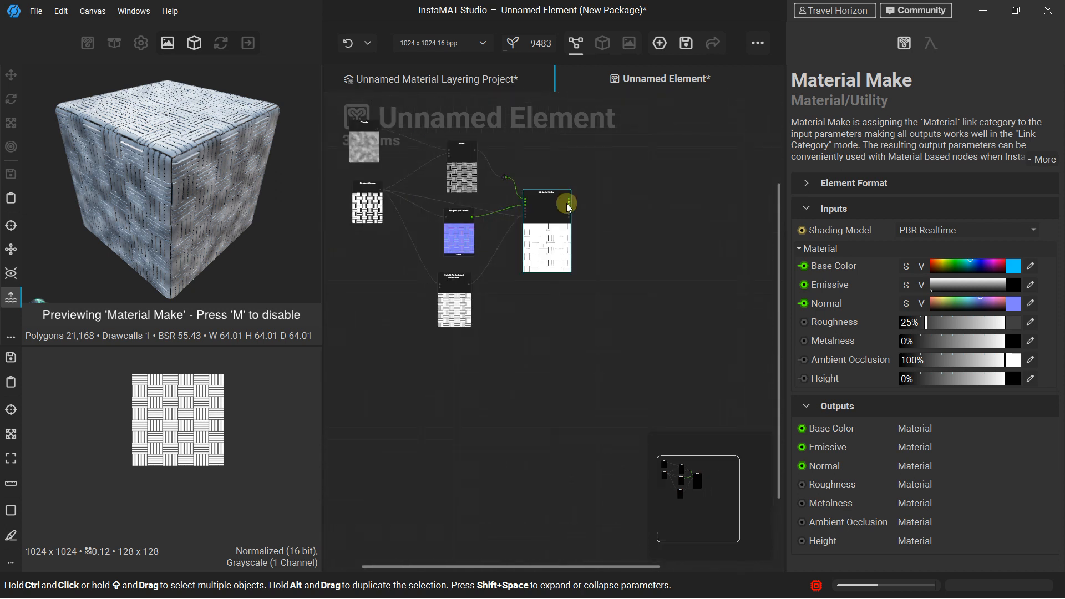
scroll(460, 227, "up", 4)
left_click_drag(460, 228, 509, 265)
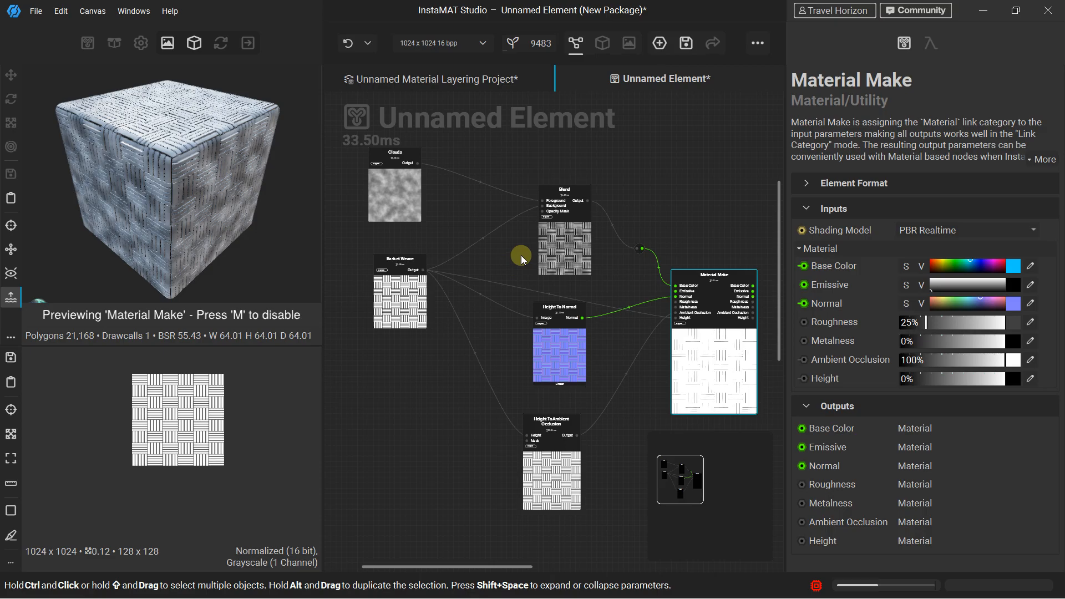
scroll(518, 249, "down", 1)
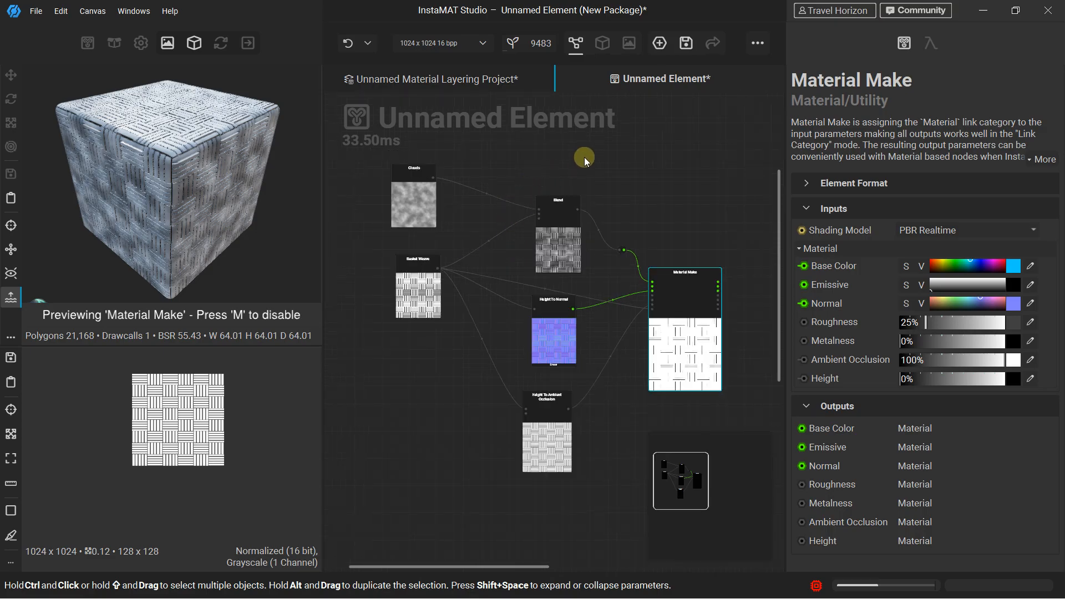
Search the node library for "brick" and clear the search text
key("space")
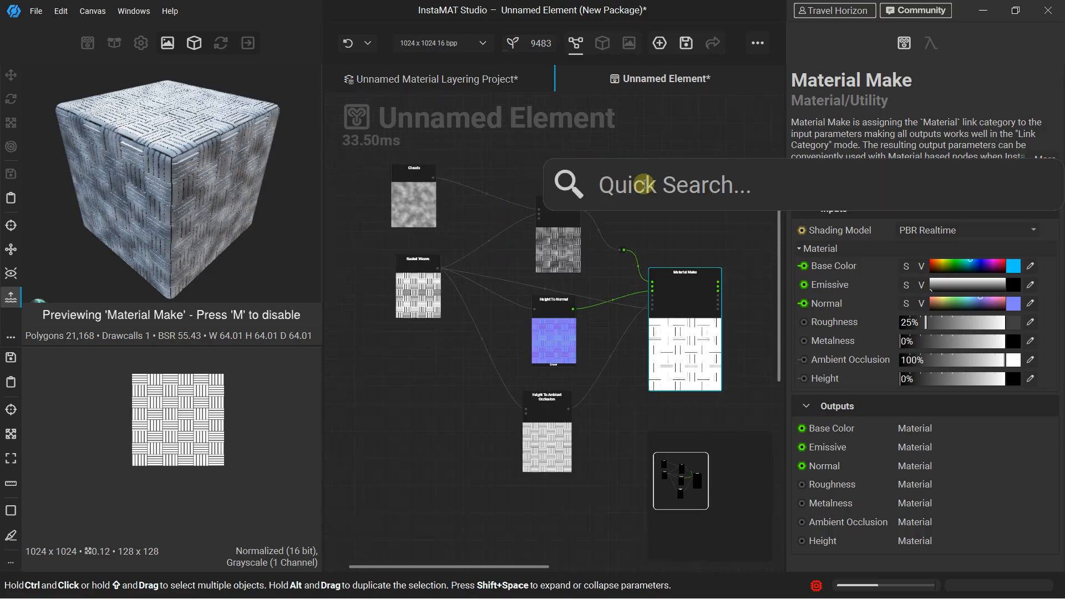
type("brick")
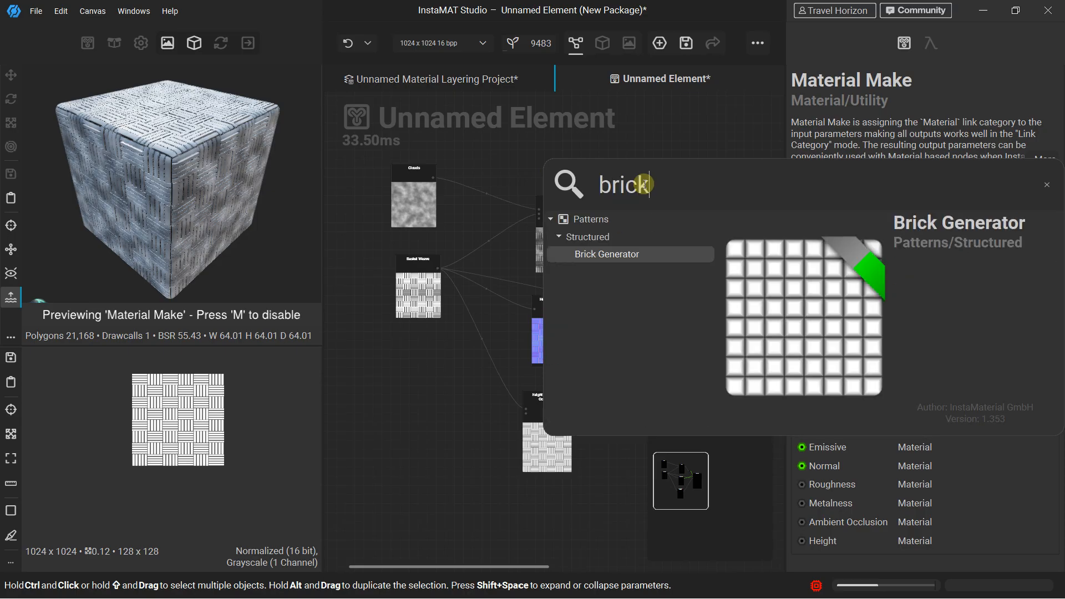
key("BackSpace")
key("BackSpace")
key("BackSpace")
key("BackSpace")
key("BackSpace")
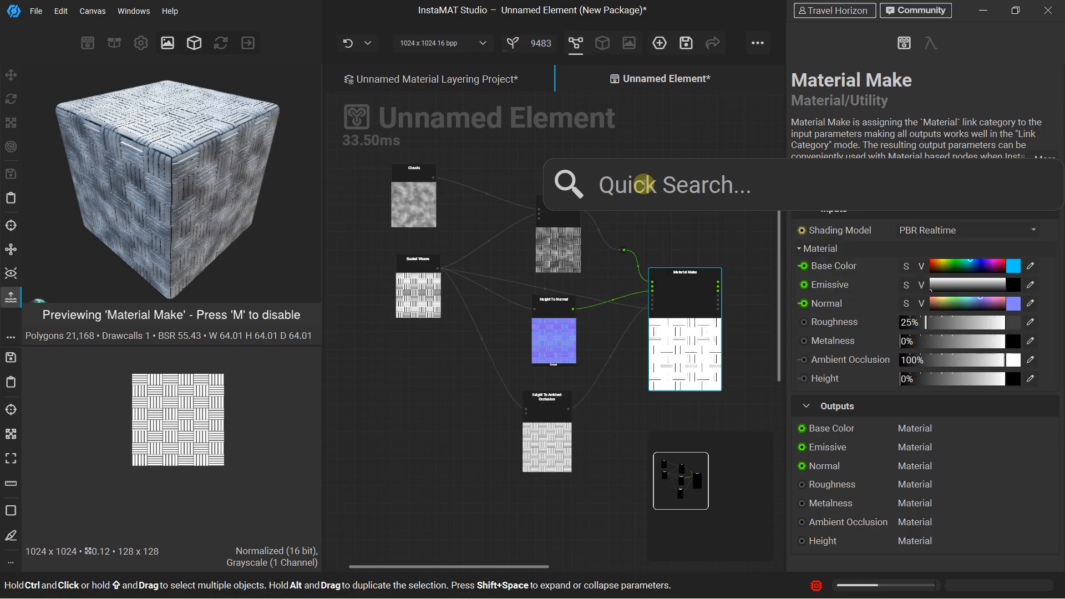
Search the node library for "filter" and browse the matching nodes
type("filter")
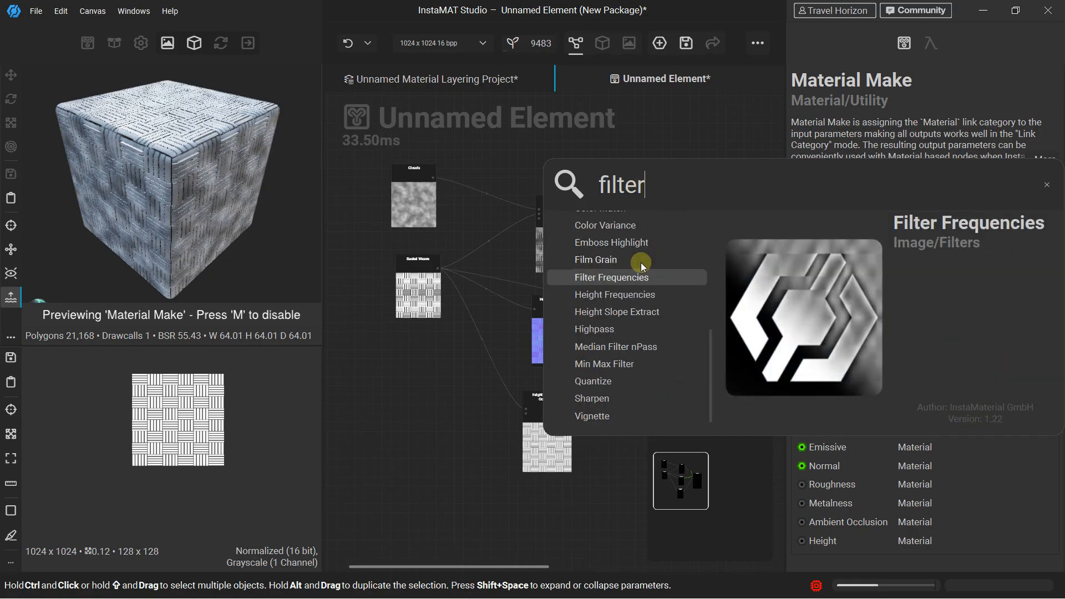
scroll(641, 262, "up", 1)
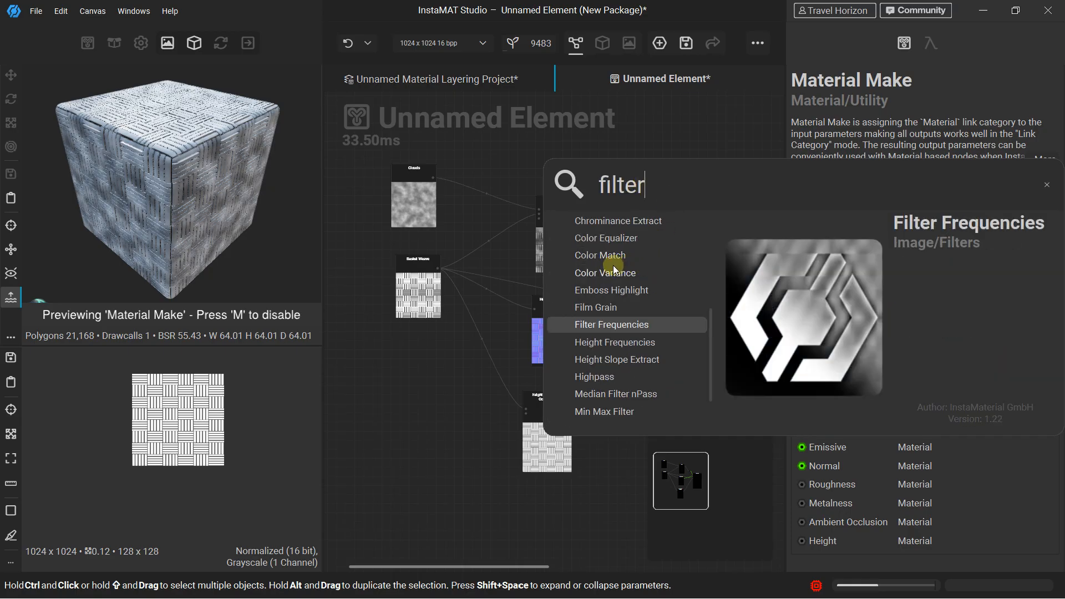
scroll(609, 276, "down", 1)
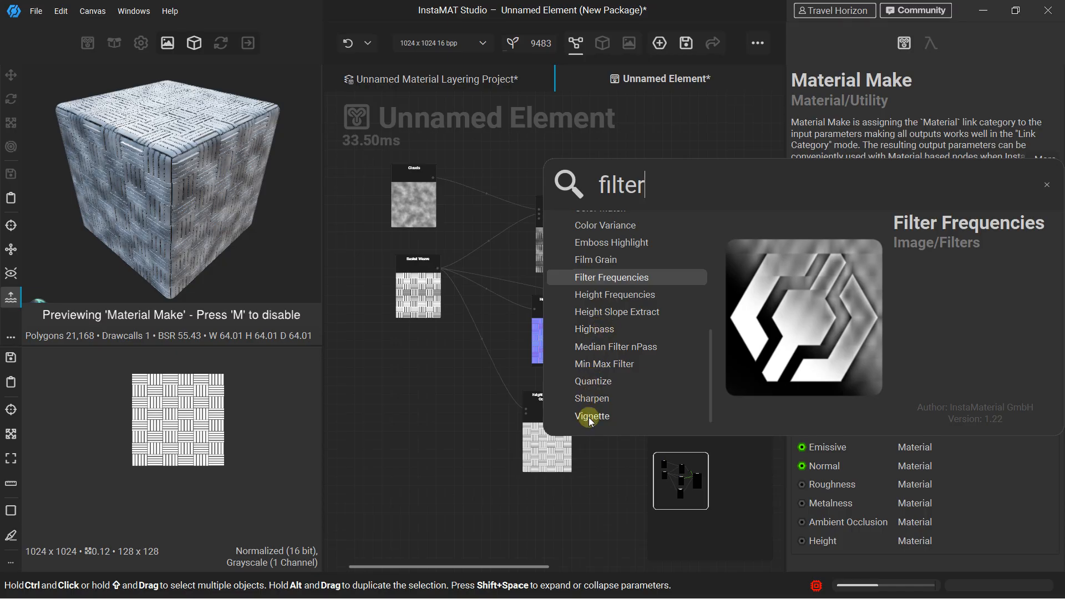
scroll(587, 325, "up", 5)
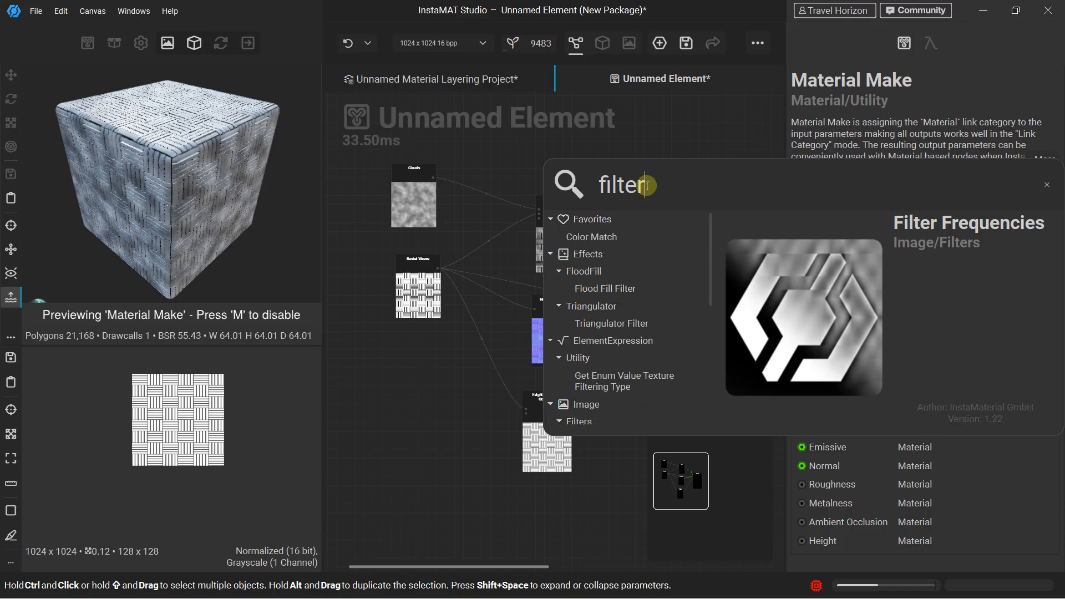
Search the node library for "effect", look through the Effects and Material Effects categories, and close the search
double_click(581, 186)
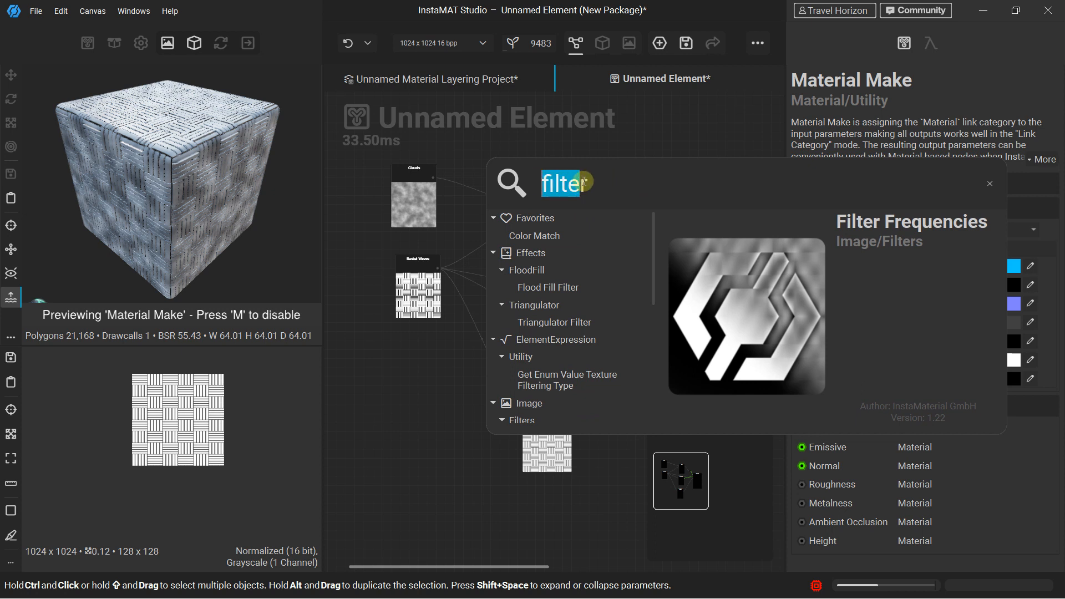
type("effect")
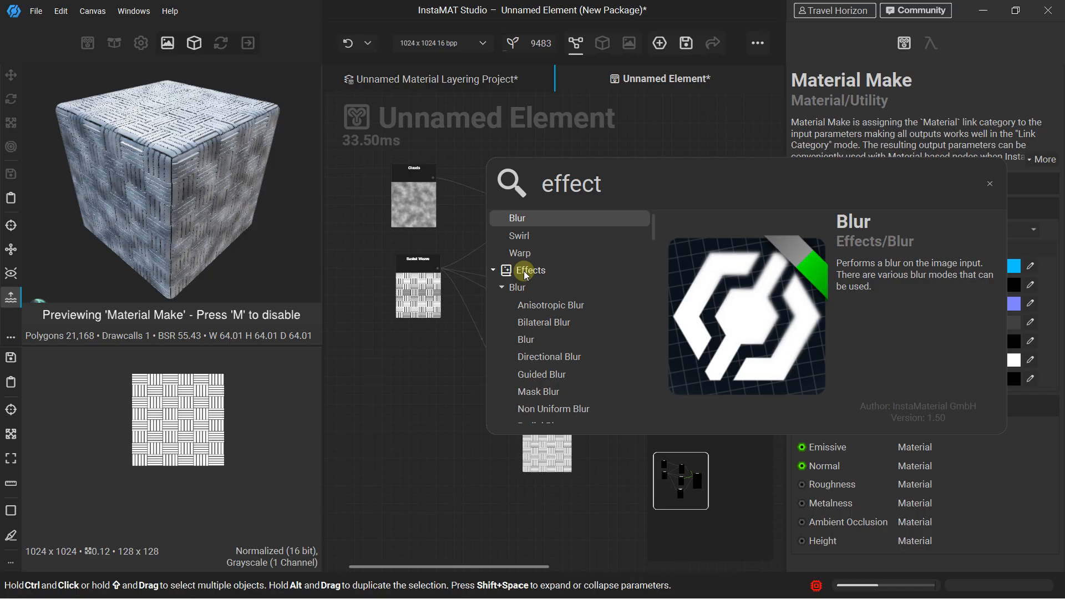
scroll(521, 296, "down", 1)
scroll(536, 312, "down", 3)
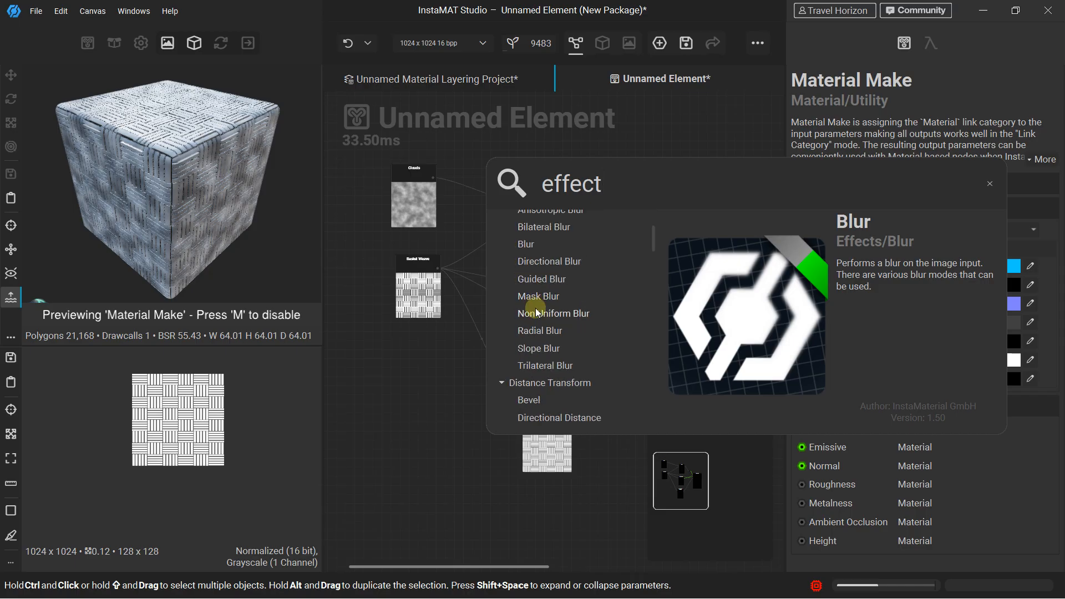
scroll(541, 325, "down", 4)
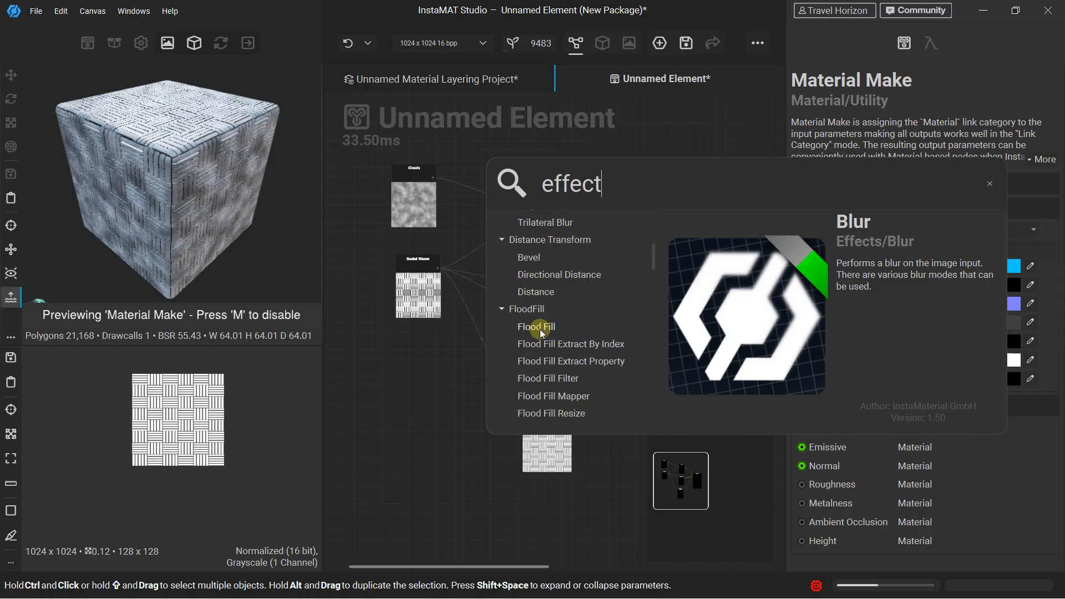
scroll(545, 327, "down", 8)
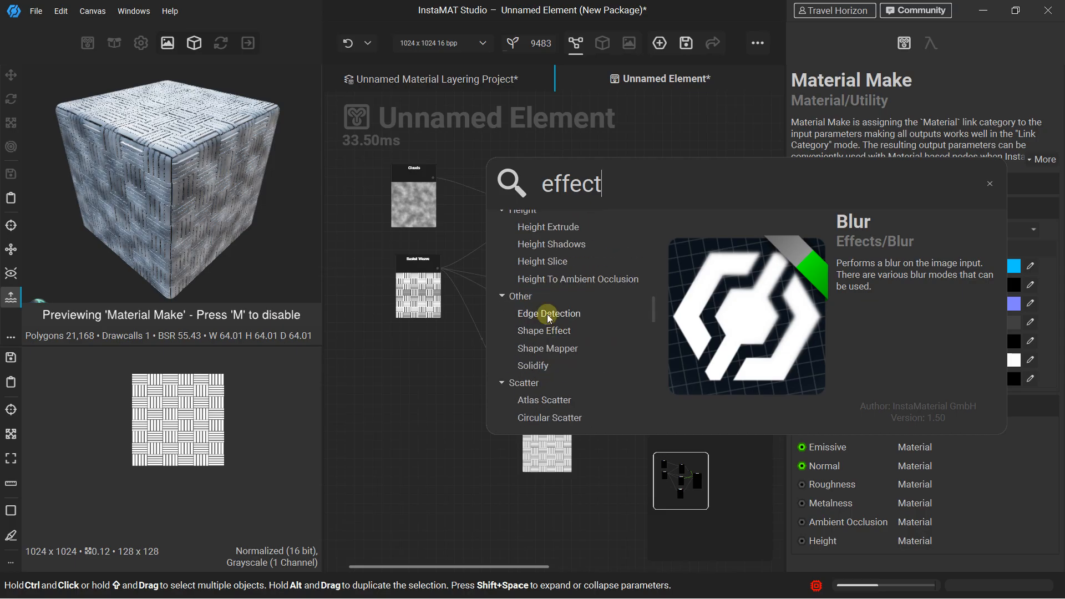
scroll(546, 244, "down", 4)
scroll(550, 256, "down", 10)
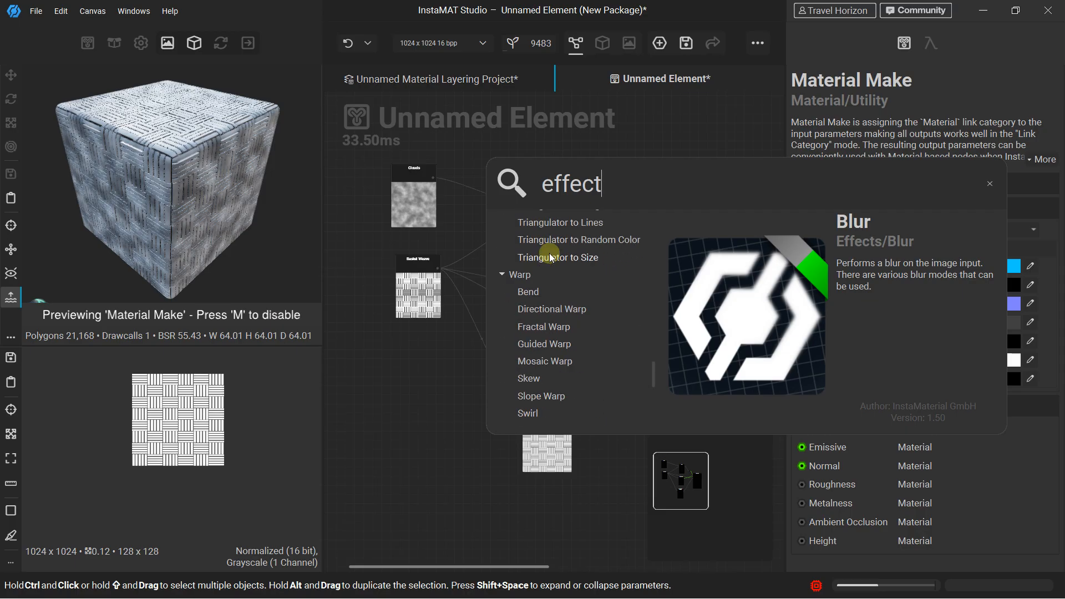
scroll(552, 258, "up", 3)
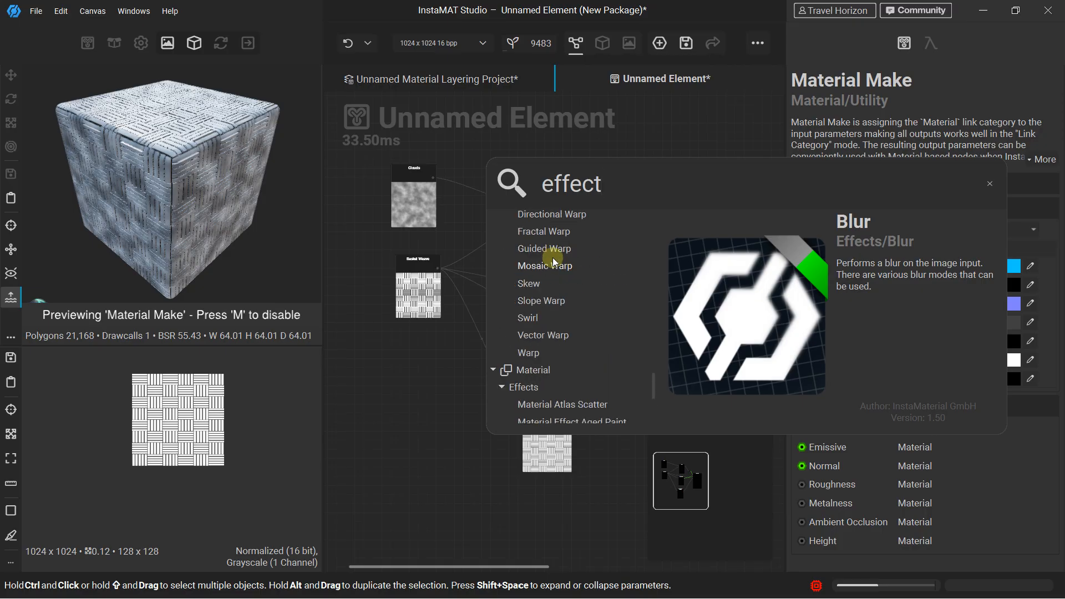
scroll(552, 266, "down", 2)
scroll(621, 280, "down", 1)
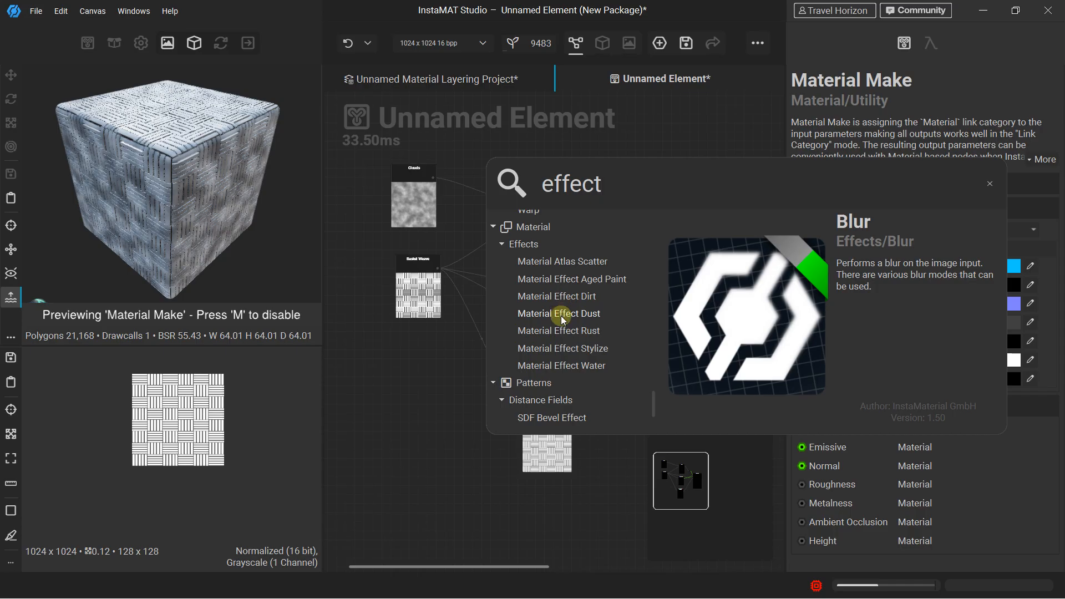
left_click(989, 183)
key("Escape")
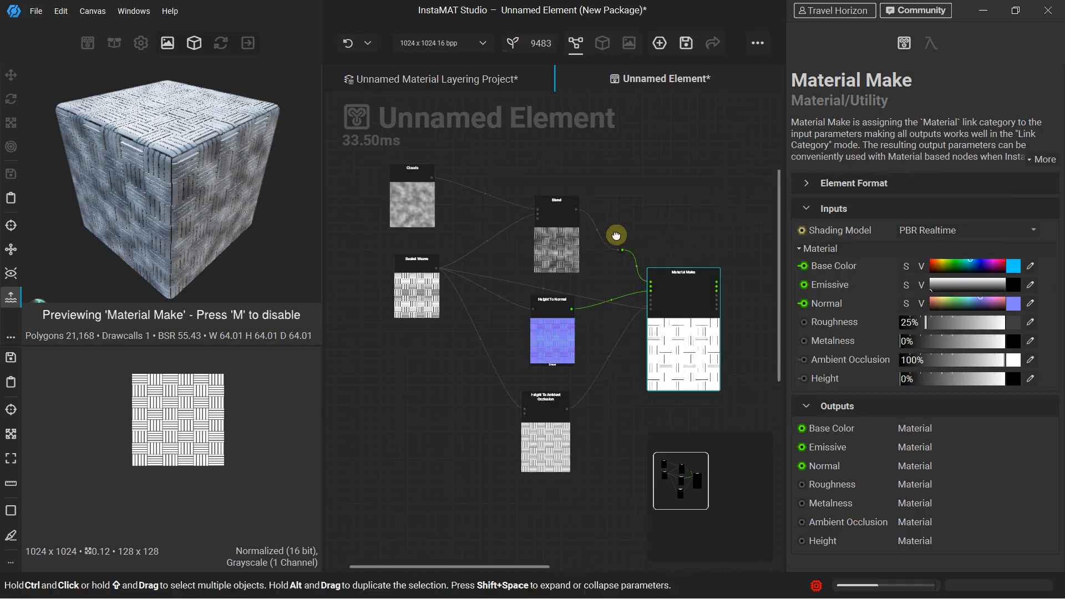
Review the Material Make node up close, the complete node graph and the cube preview
middle_click_drag(726, 285, 638, 272)
scroll(639, 273, "up", 4)
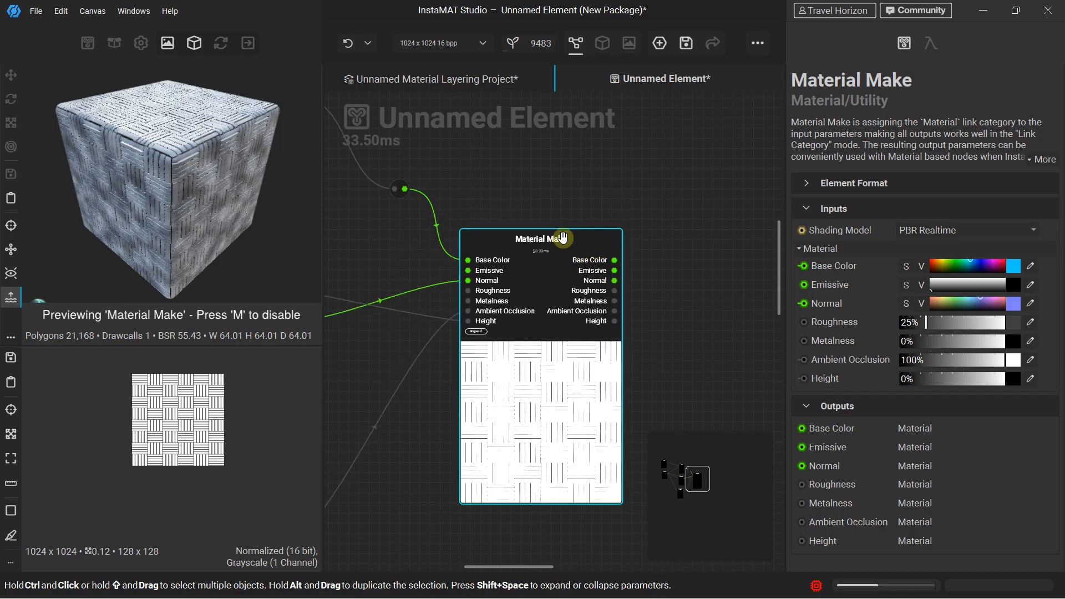
left_click(565, 208)
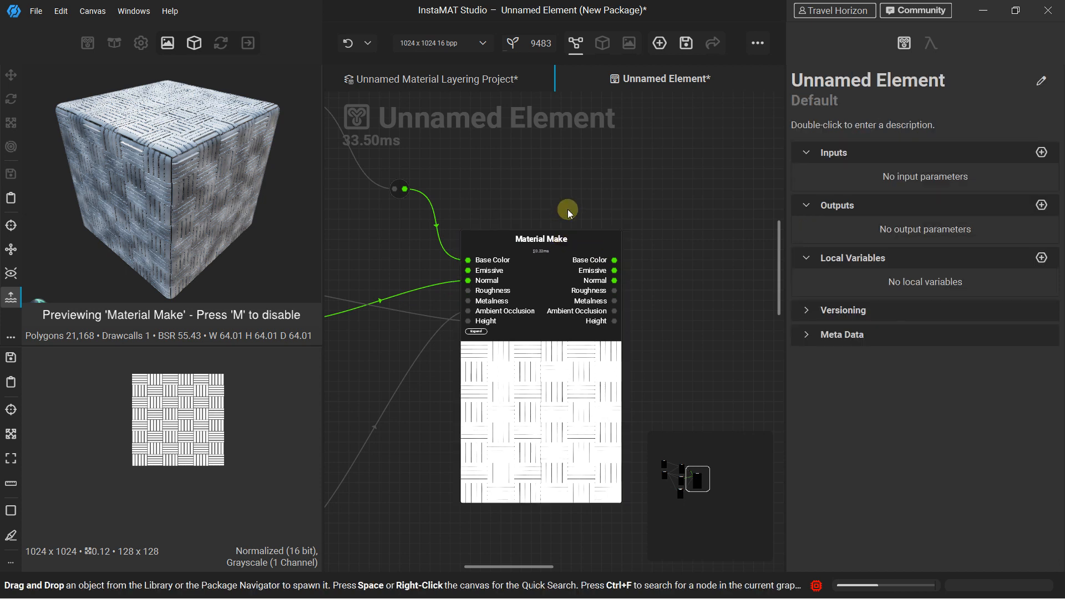
scroll(568, 209, "down", 5)
middle_click_drag(446, 209, 491, 253)
scroll(490, 252, "up", 2)
scroll(502, 247, "down", 2)
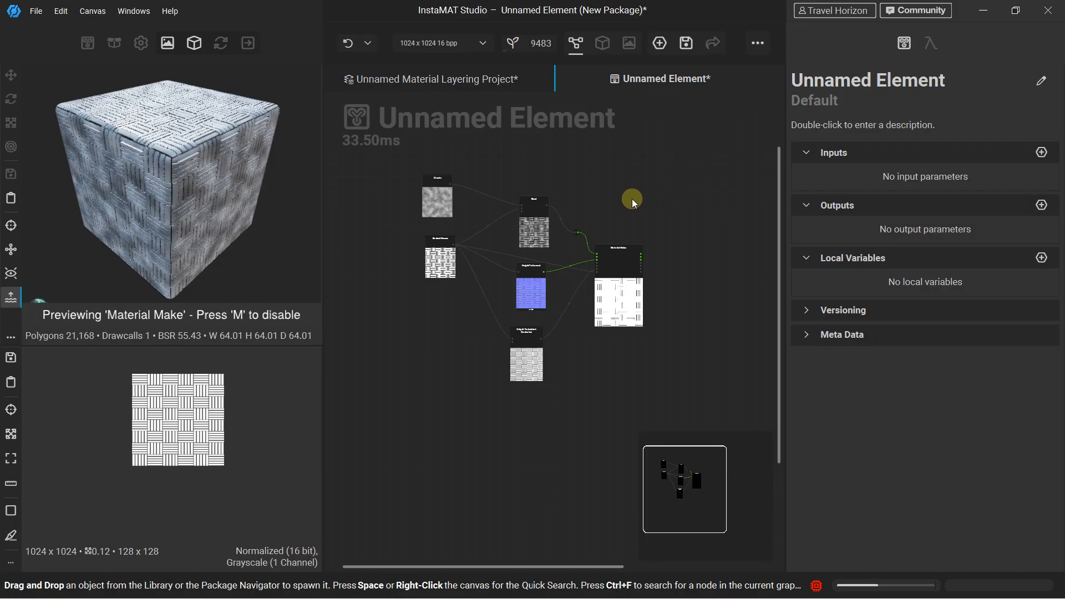
scroll(594, 205, "up", 1)
scroll(157, 212, "down", 1)
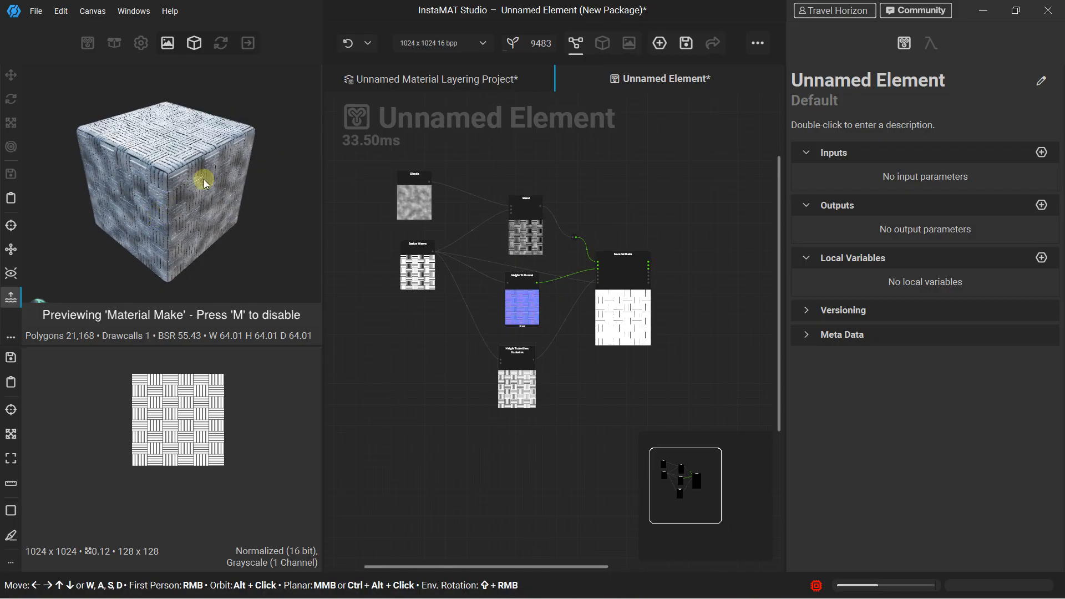
mouse_move(381, 154)
middle_mouse_down()
mouse_move(413, 194)
mouse_move(373, 160)
mouse_move(391, 156)
middle_mouse_up()
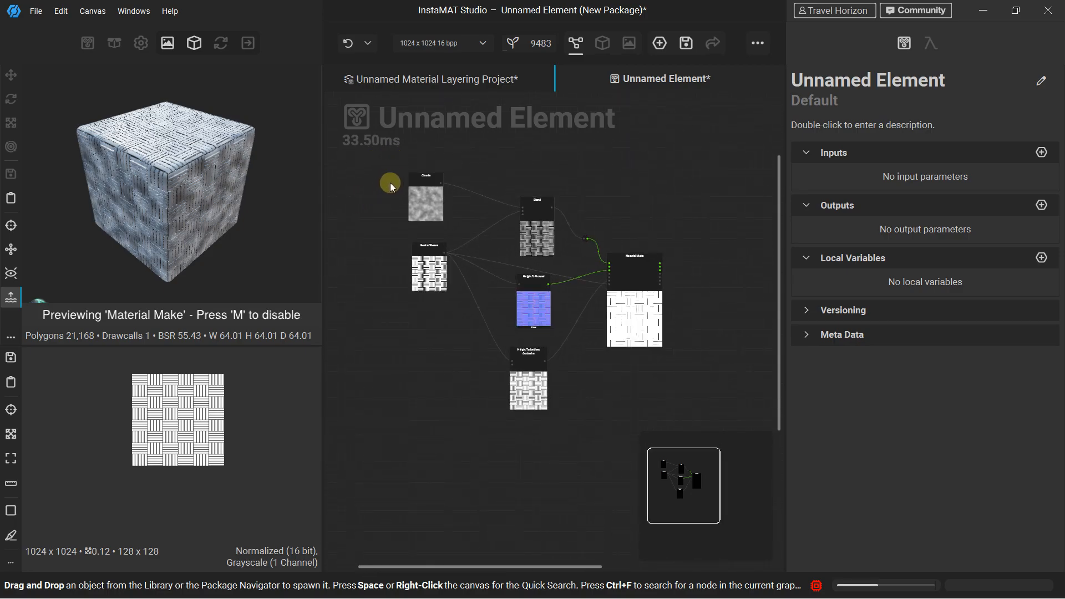
Delete the Clouds, Blend, Basket Weave, Height To Normal, Height To Ambient Occlusion and Material Make nodes from the graph
left_click(435, 174)
left_click(465, 184)
left_click(435, 185)
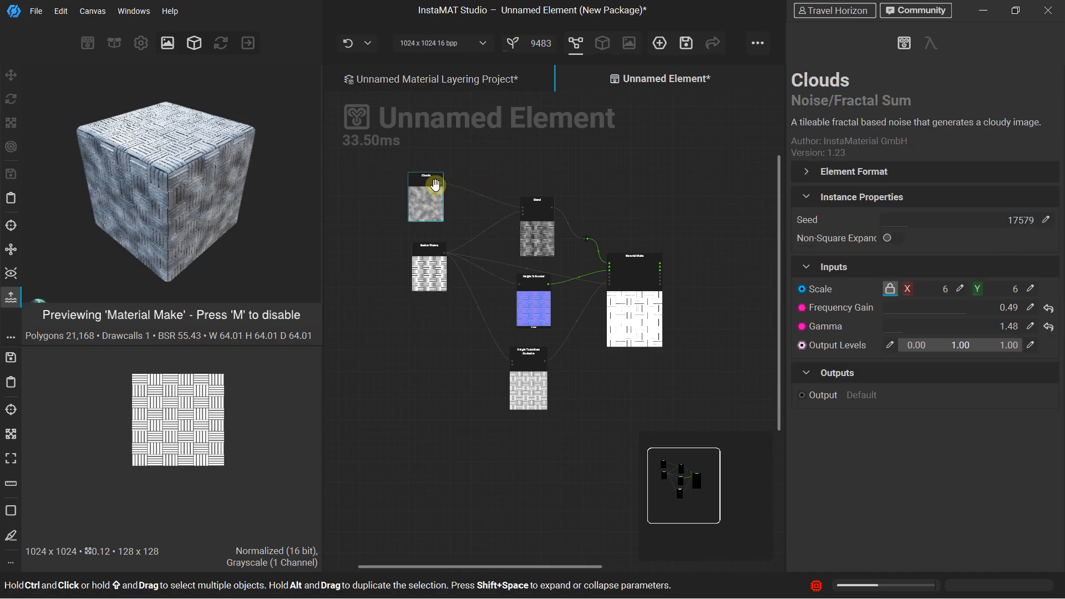
key("Delete")
left_click(535, 203)
key("Delete")
left_click(449, 243)
key("Delete")
left_click(519, 297)
key("Delete")
left_click(526, 355)
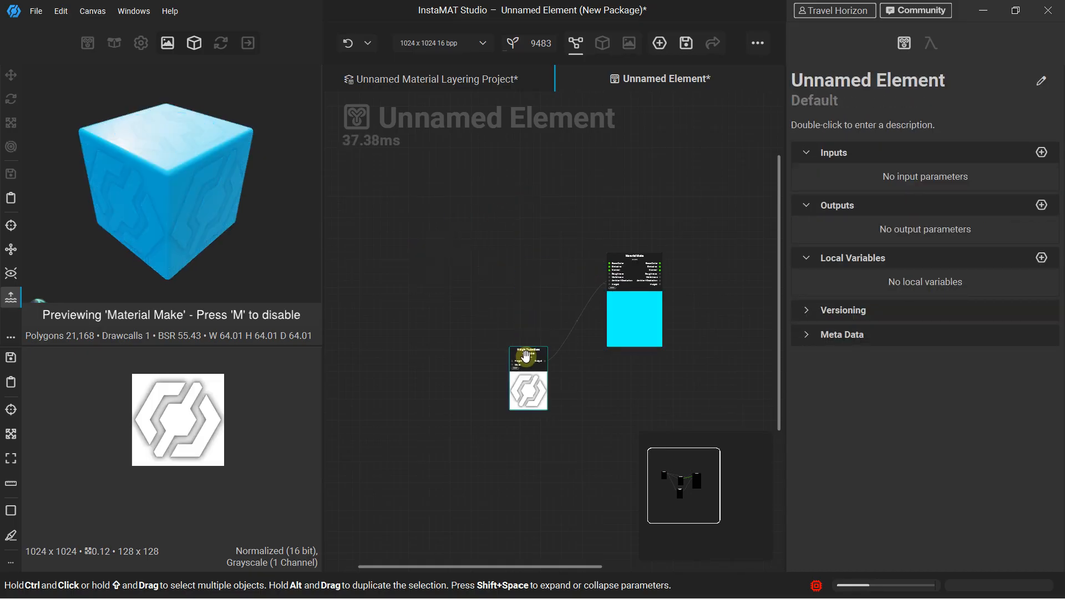
key("Delete")
left_click(629, 267)
key("Delete")
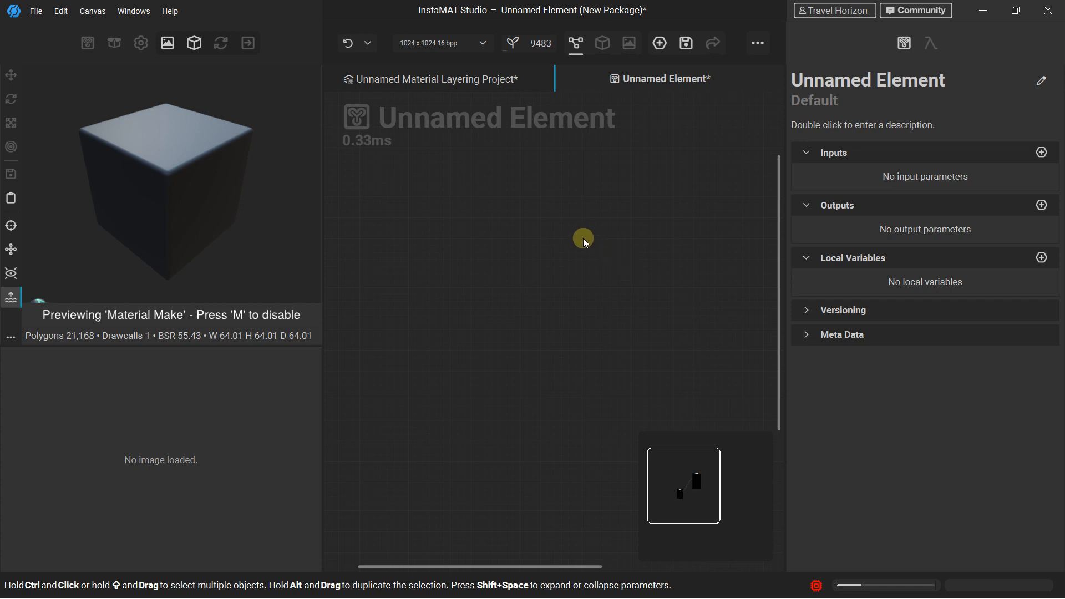